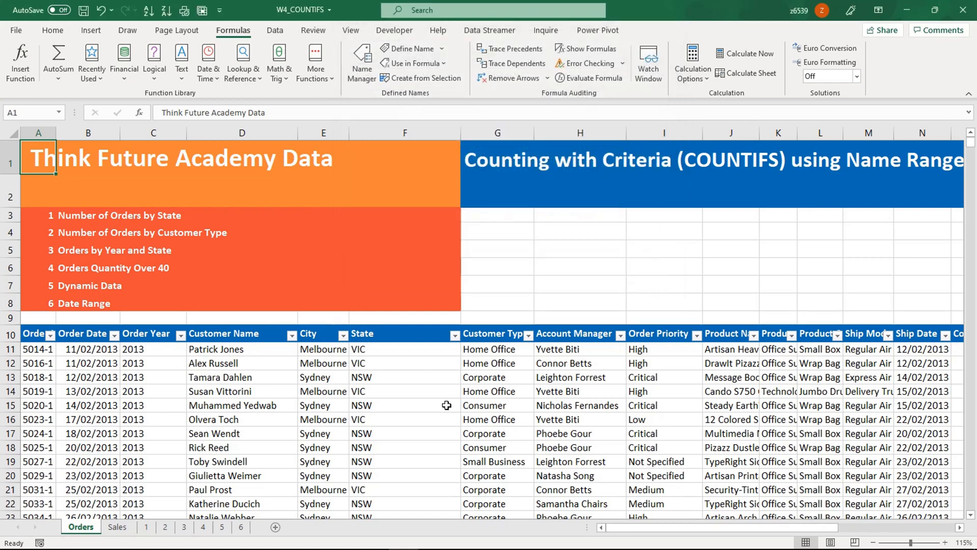
- On sheet 1, clear the existing order counts for VIC, NSW and WA in C4:C6
left_click(430, 407)
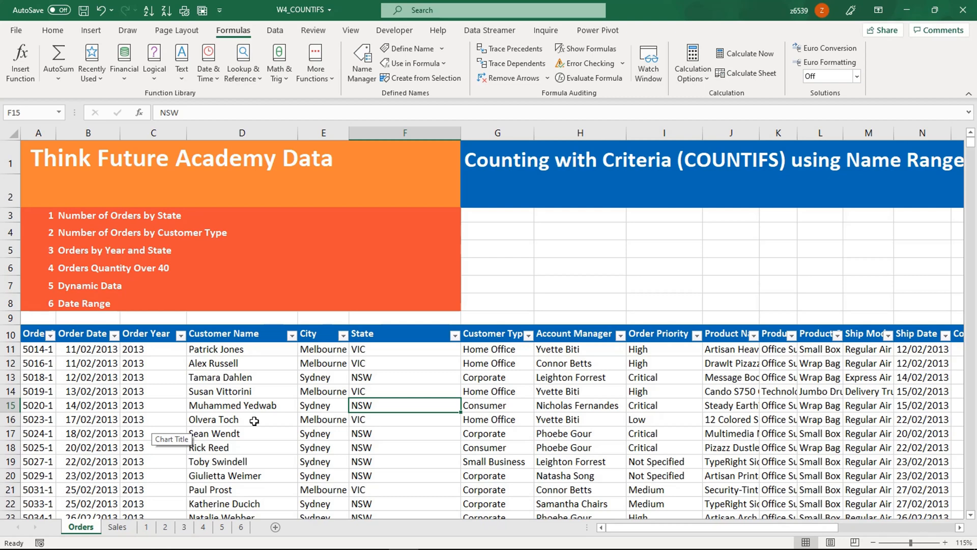
left_click(146, 527)
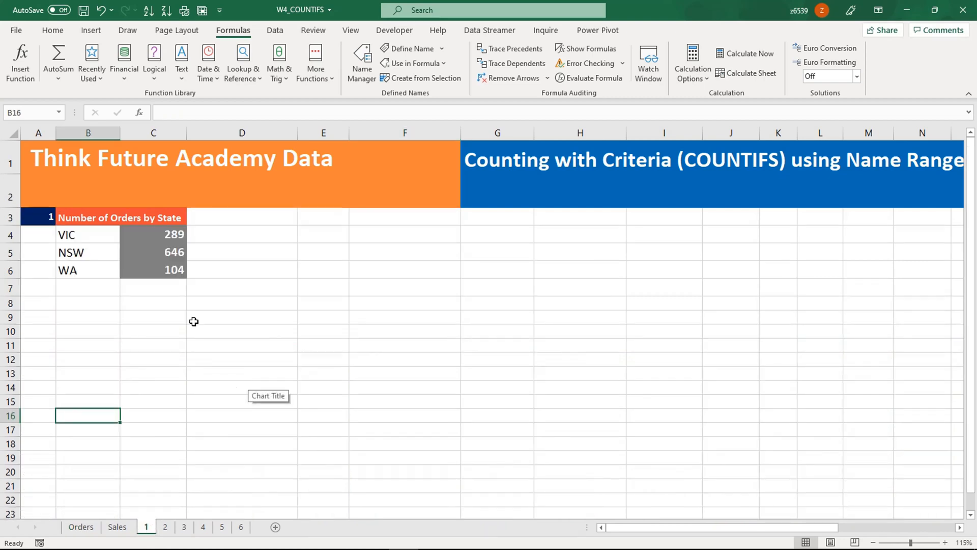
left_click(91, 224)
scroll(99, 343, "up", 2)
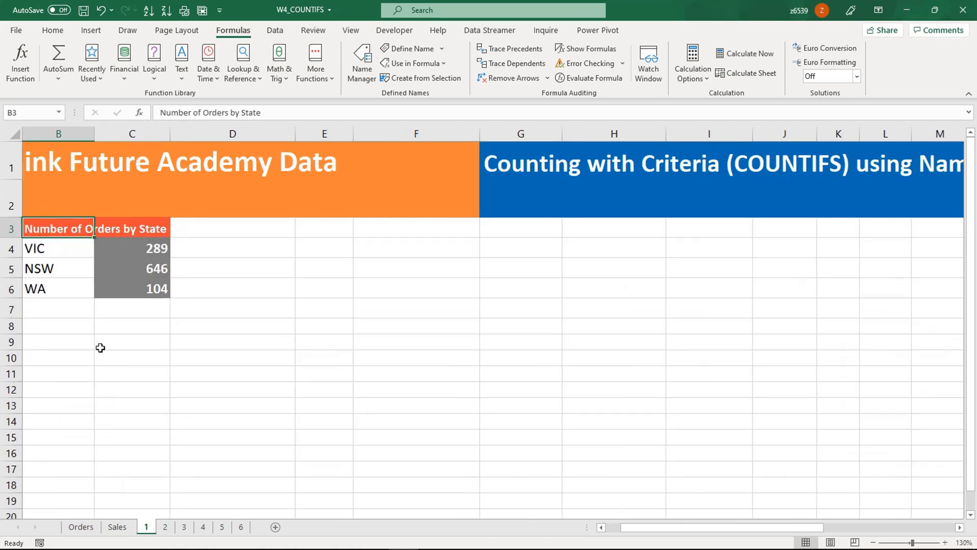
left_click_drag(622, 531, 594, 533)
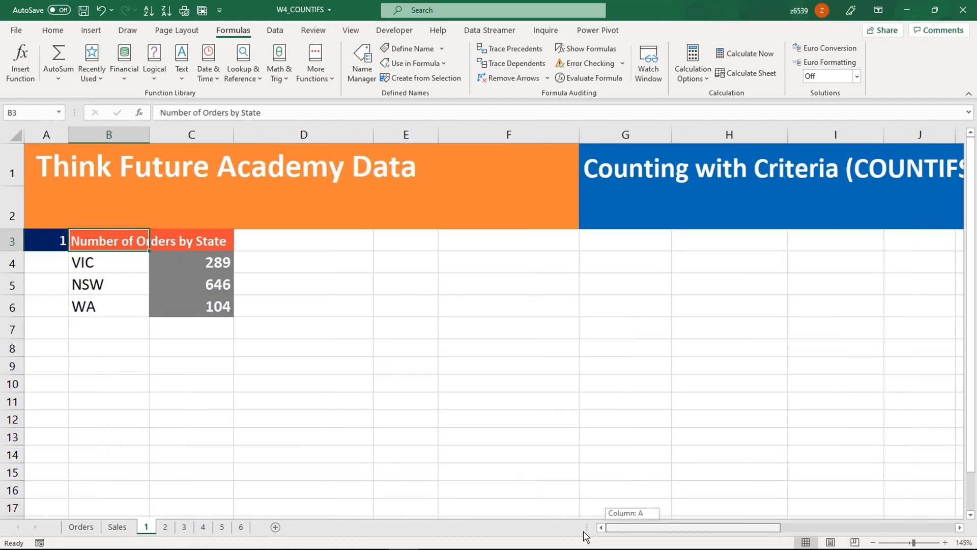
left_click(300, 351)
left_click_drag(224, 270, 214, 298)
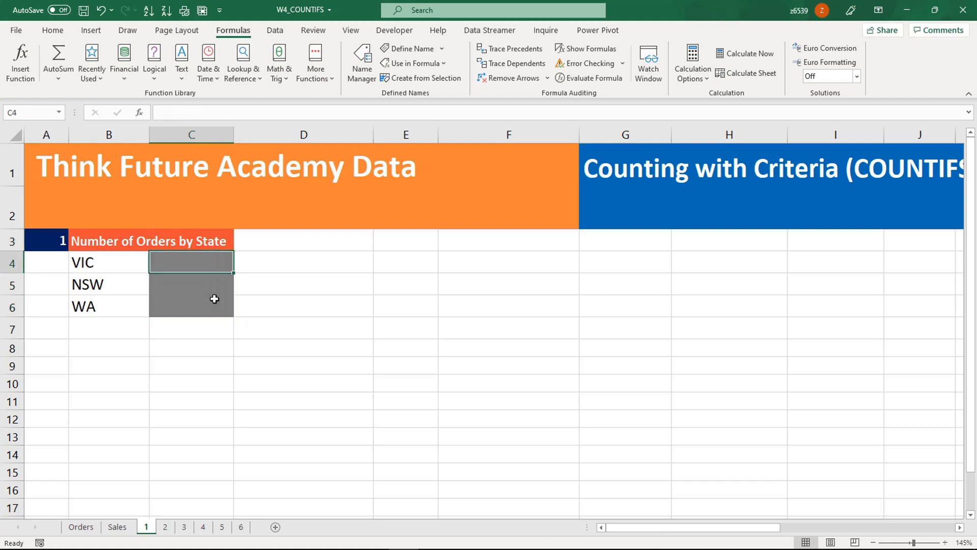
- Enter =COUNTIFS(State,B4) in C4 to count the VIC orders using the State named range
type("=coun")
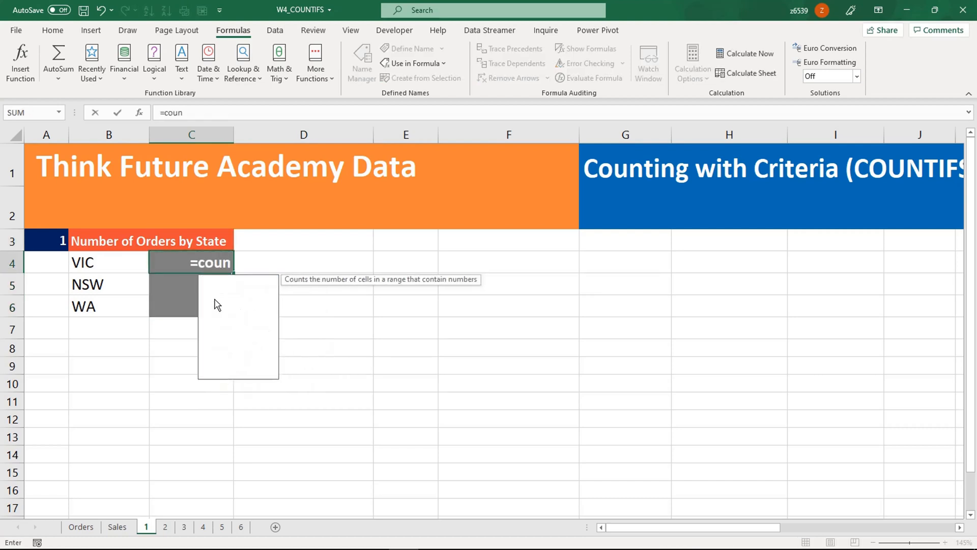
type("tifs")
key("Tab")
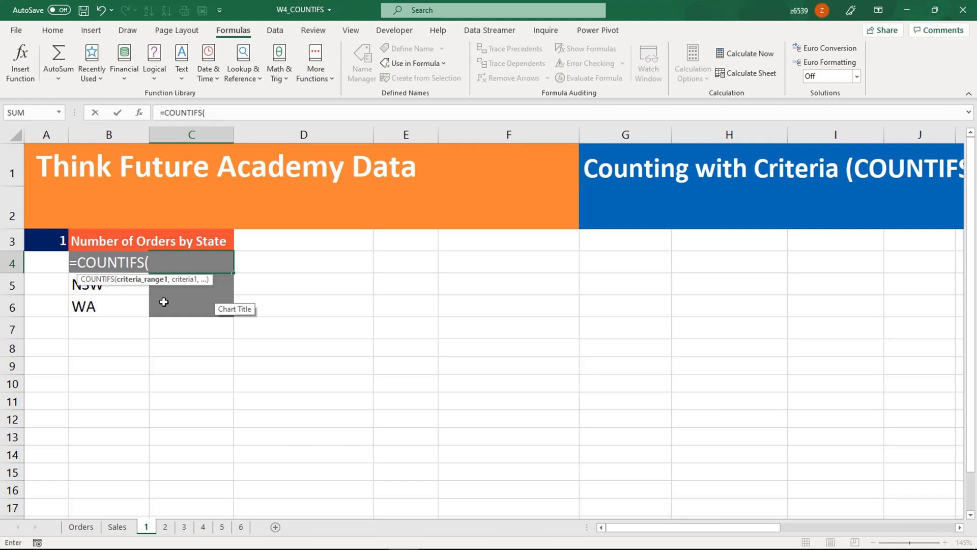
type("stat")
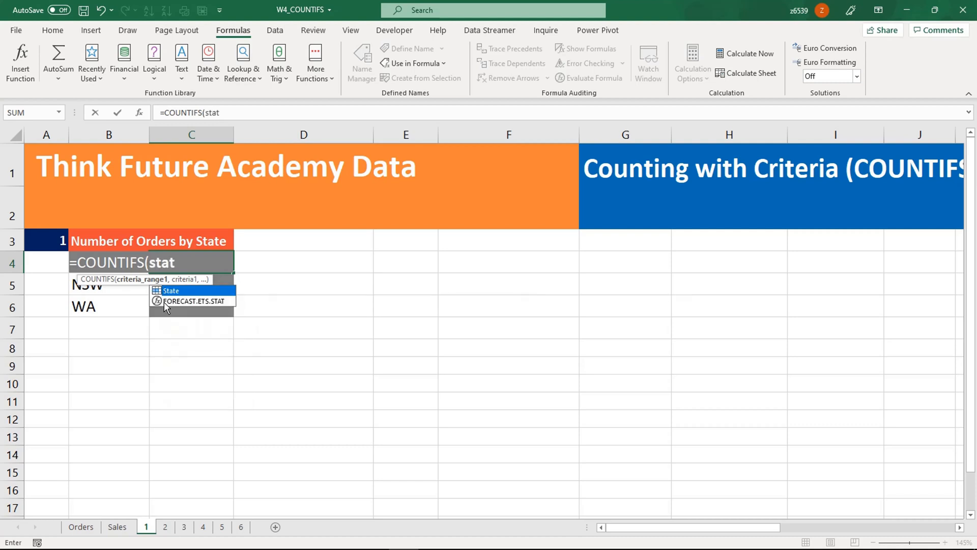
type("e")
key("Tab")
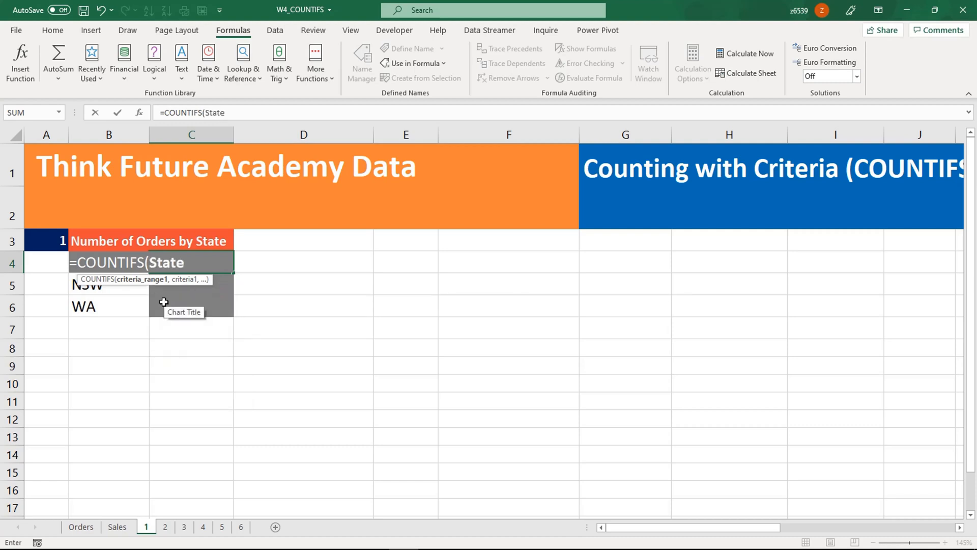
type(",")
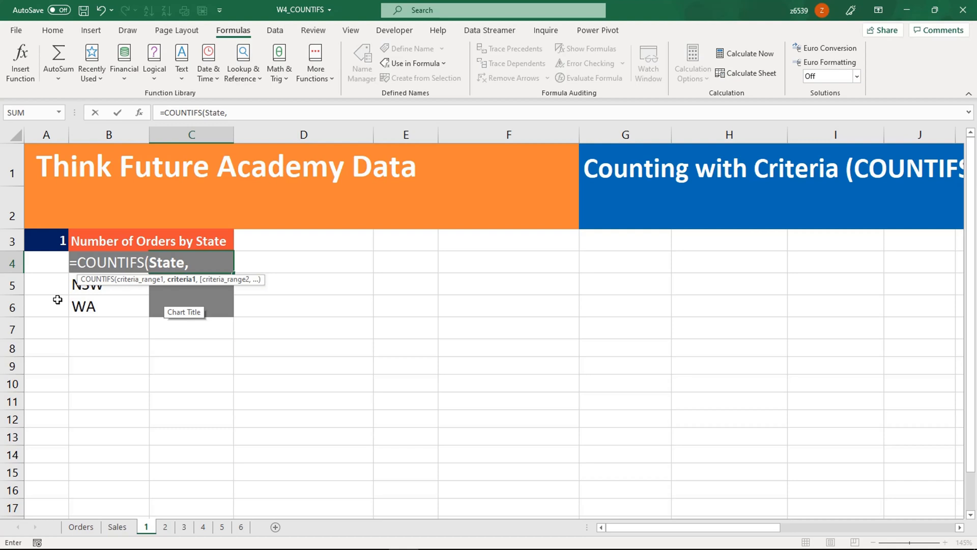
type("b4")
key("Return")
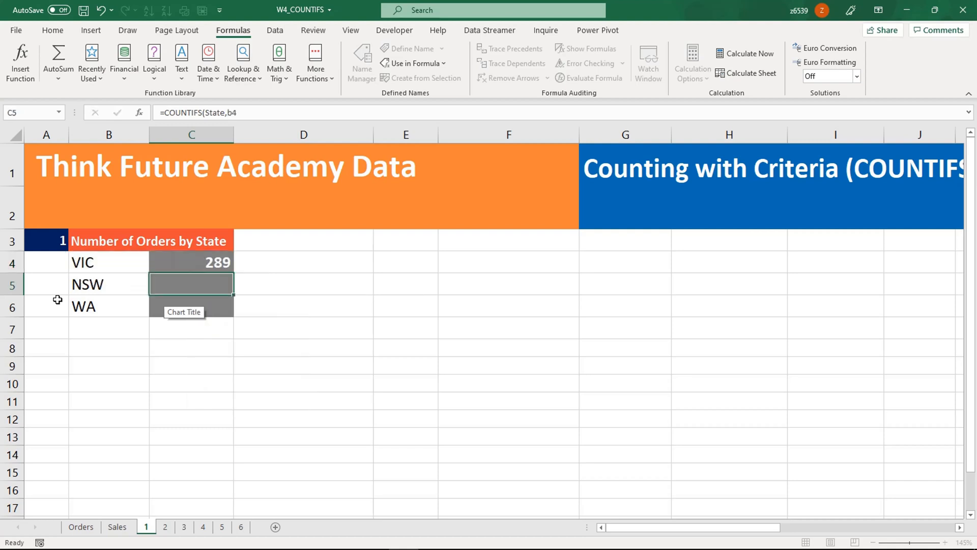
- Fill the VIC count formula down through C6 to cover NSW and WA
left_click(195, 269)
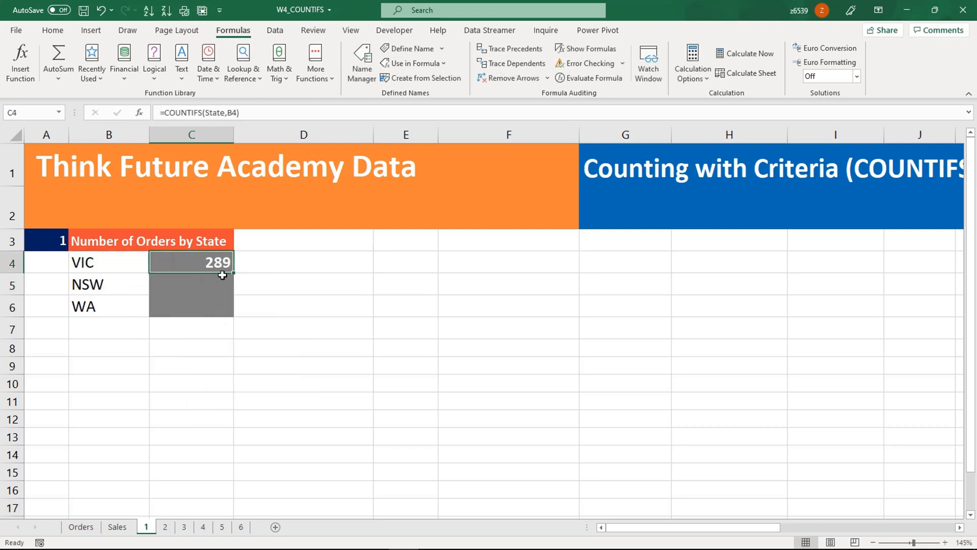
left_click_drag(233, 272, 228, 311)
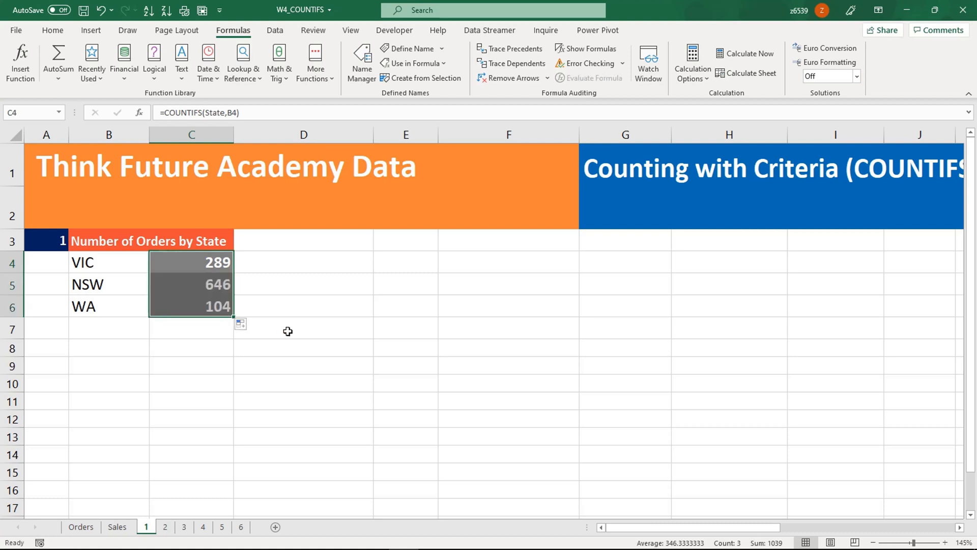
left_click(205, 308)
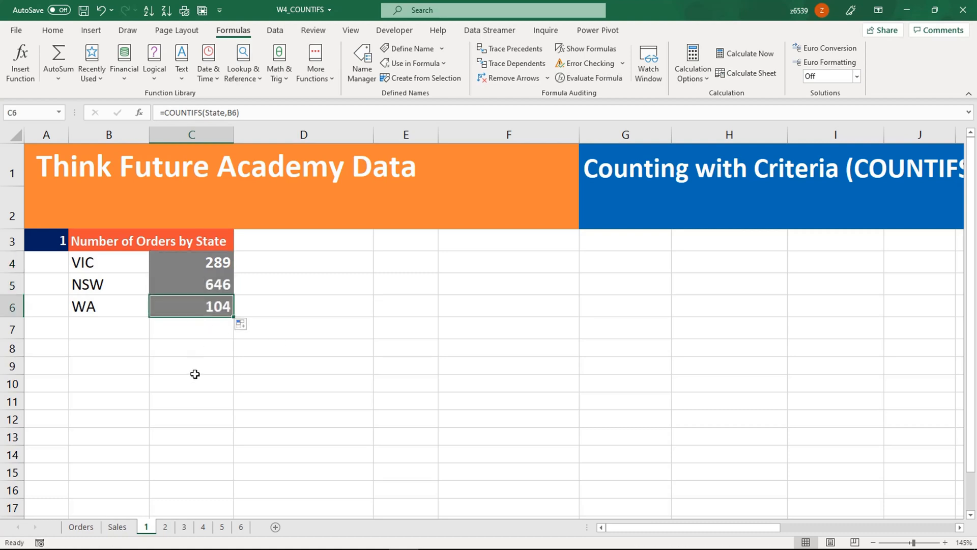
- On sheet 2, move the customer type counts from C4:C7 to D4:D7 and clear their contents, keeping the grey cell formatting
left_click(165, 527)
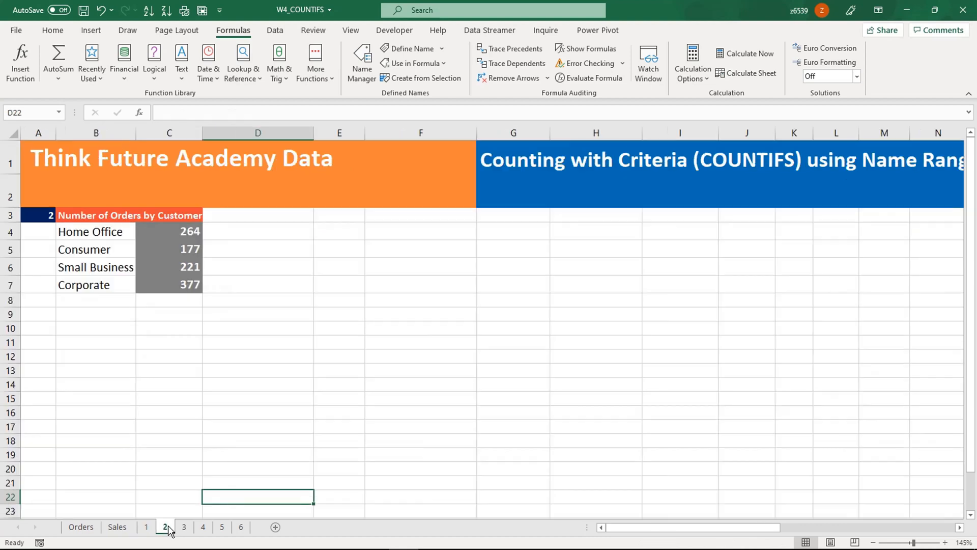
left_click(183, 360)
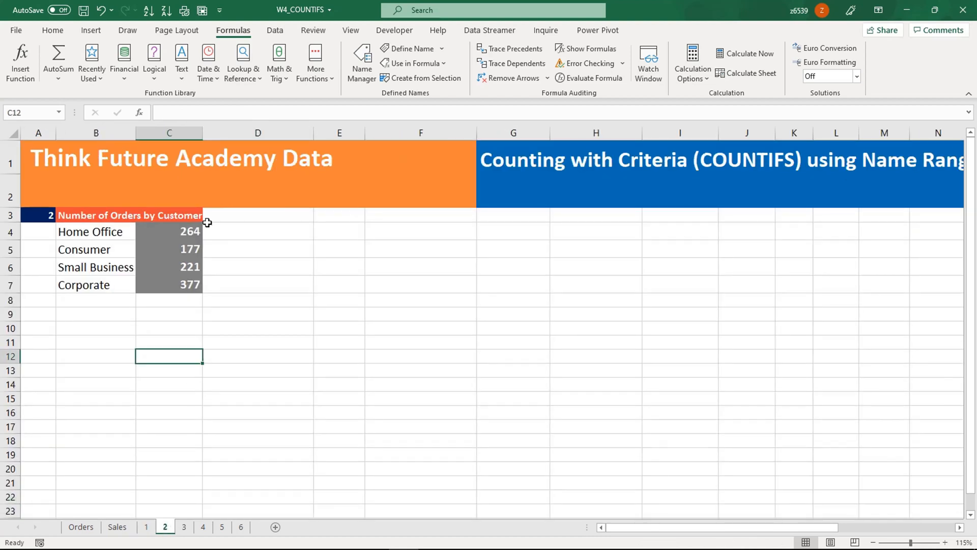
left_click_drag(183, 225, 178, 285)
key("ctrl+c")
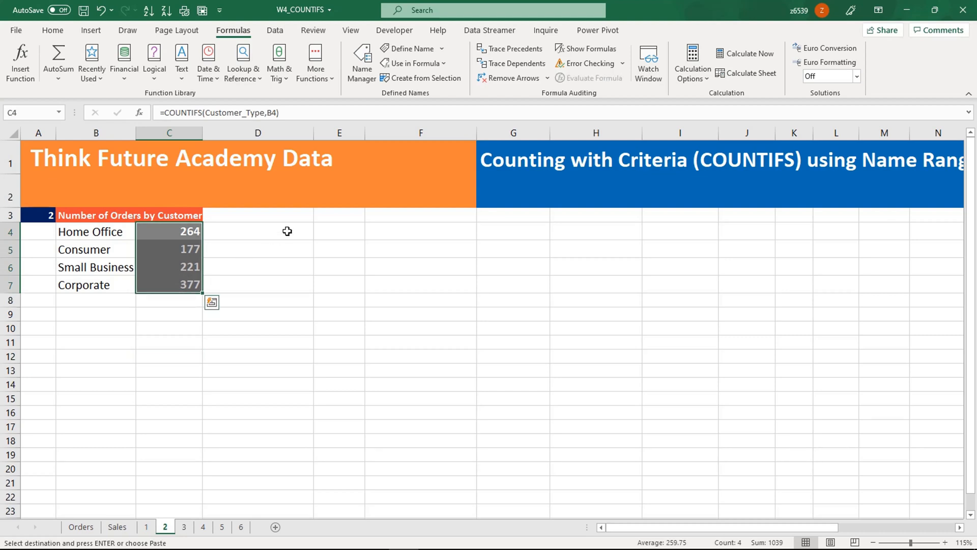
left_click(287, 231)
key("ctrl+v")
key("Return")
key("Return")
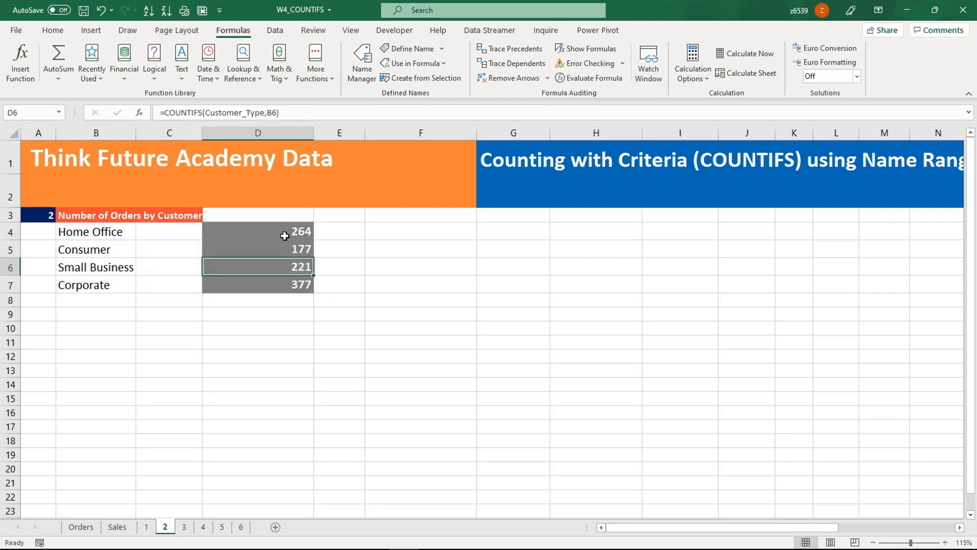
left_click_drag(285, 231, 290, 279)
key("Delete")
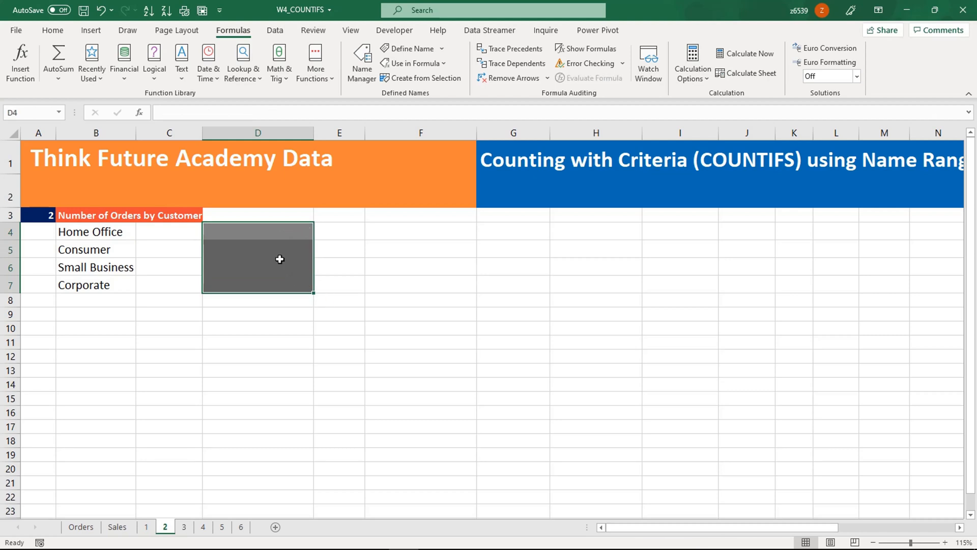
- Enter =COUNTIFS(Customer_Type,B4) in D4 to count the Home Office orders
left_click(279, 260)
left_click_drag(273, 231, 277, 285)
type("=")
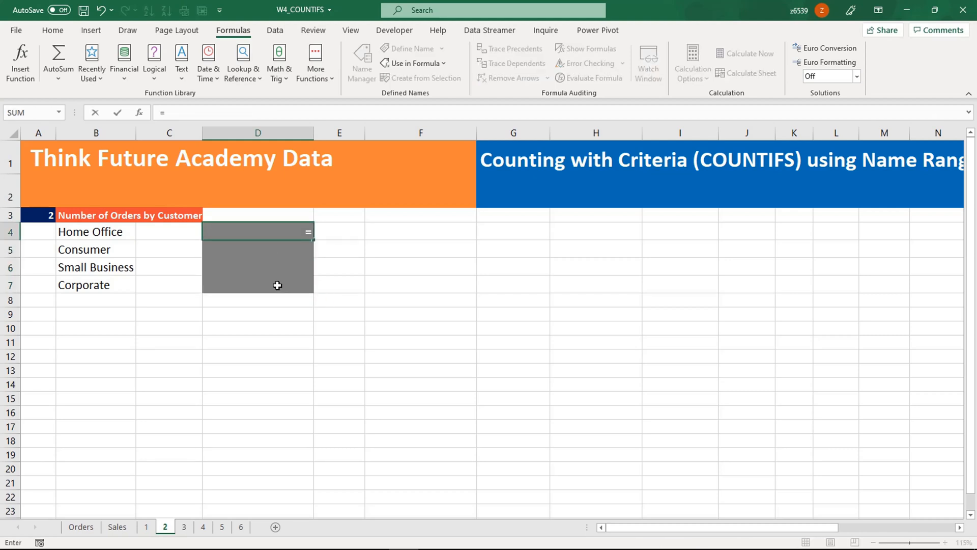
type("countifs")
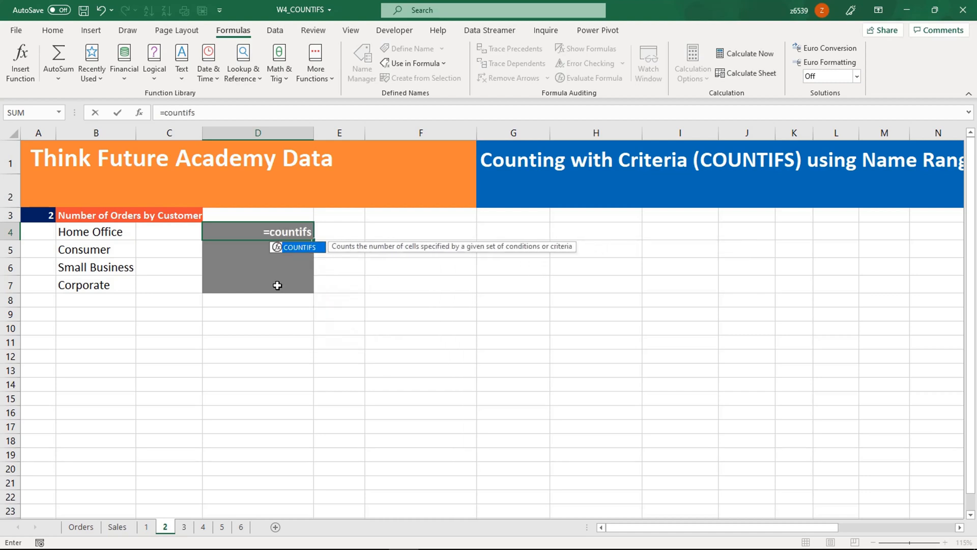
key("Tab")
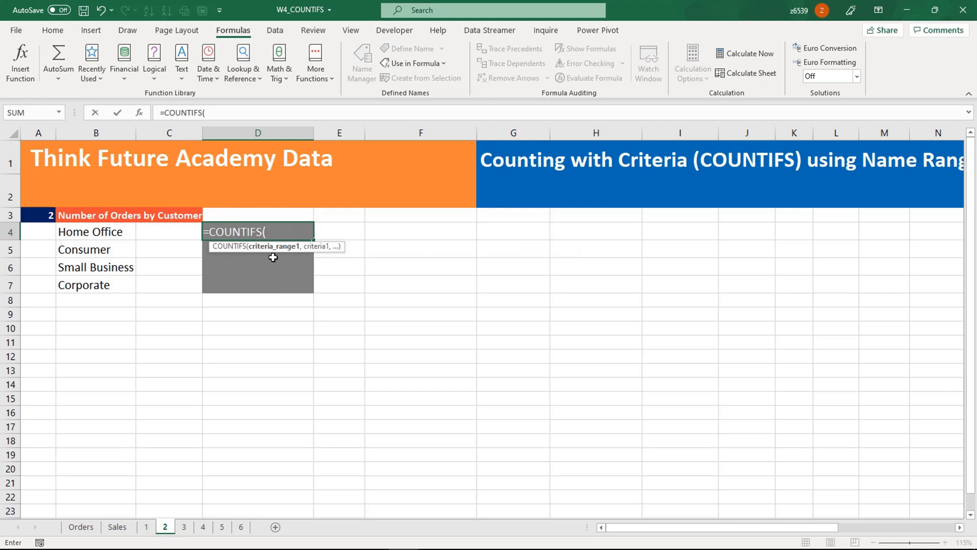
type("cus")
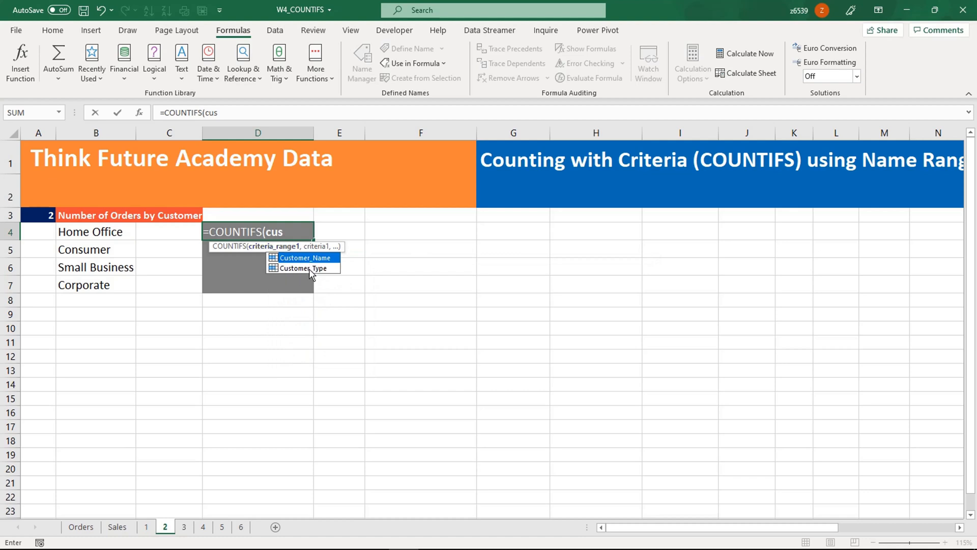
double_click(309, 268)
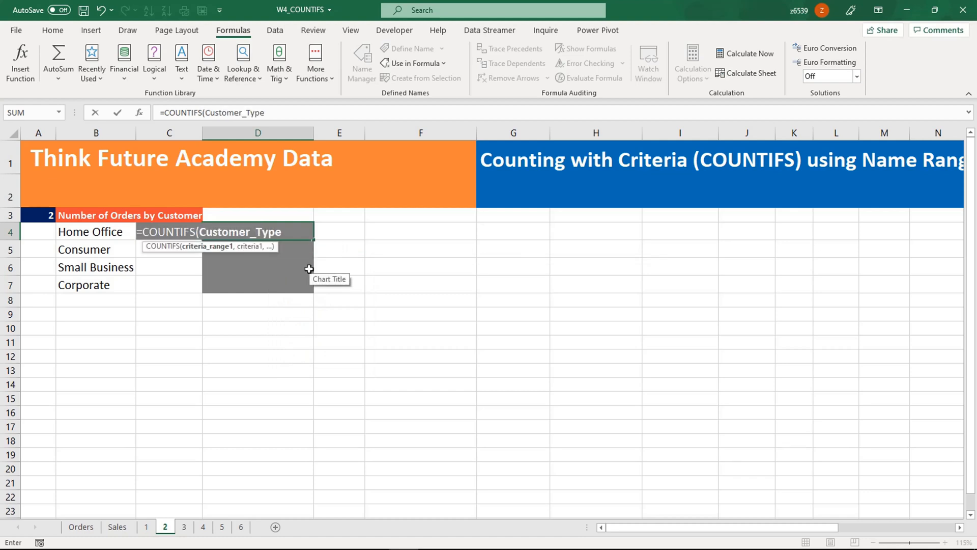
type(",")
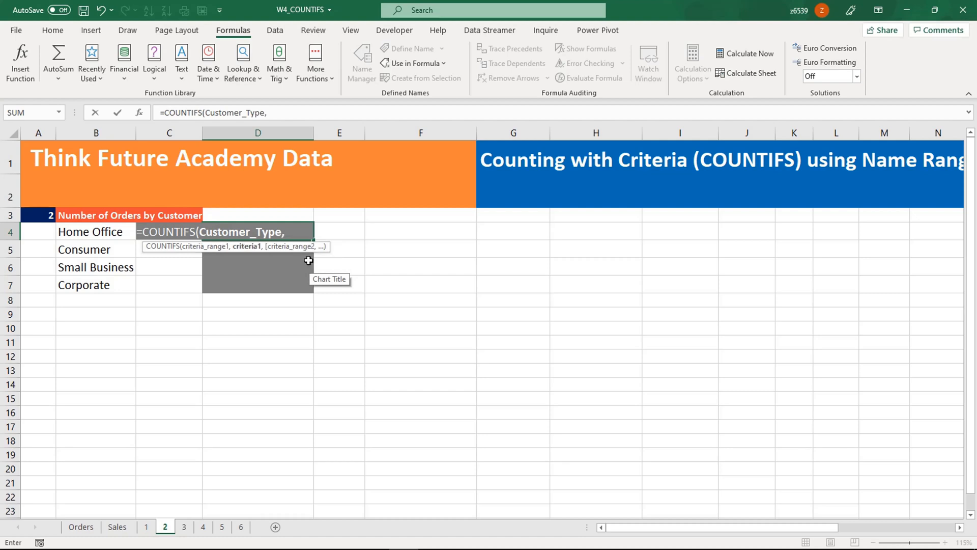
left_click(97, 233)
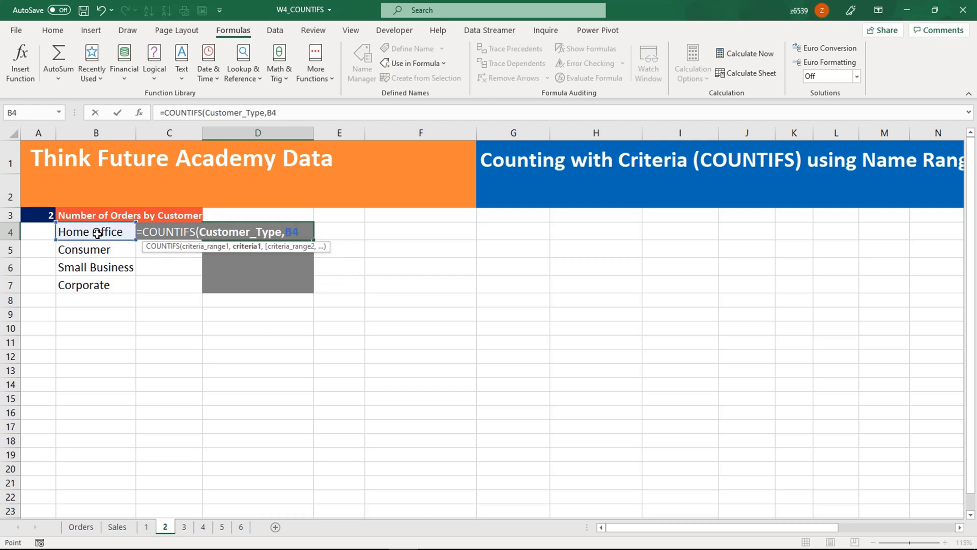
key("Return")
- Fill the Home Office formula down through D7 and extend the table heading's formatting from C3 into D3
left_click(289, 234)
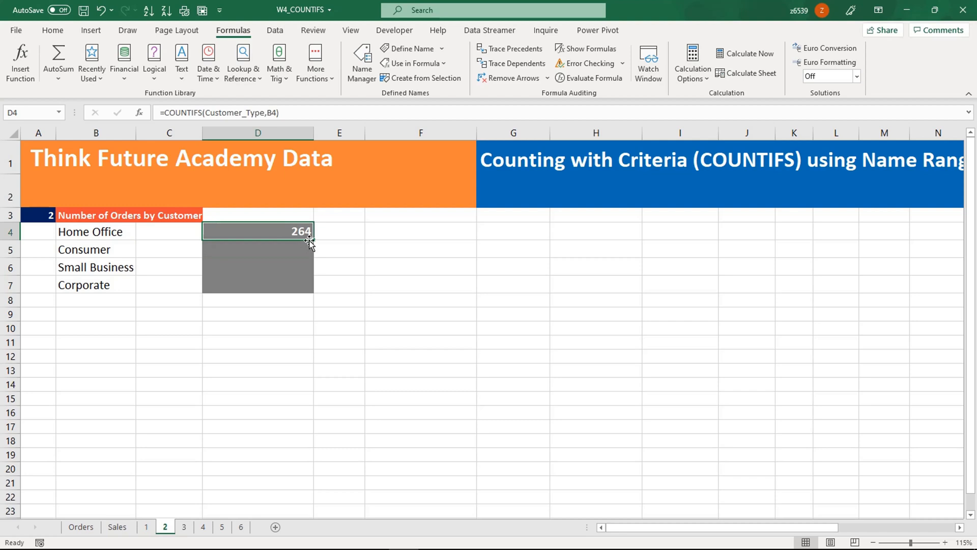
left_click_drag(309, 240, 309, 290)
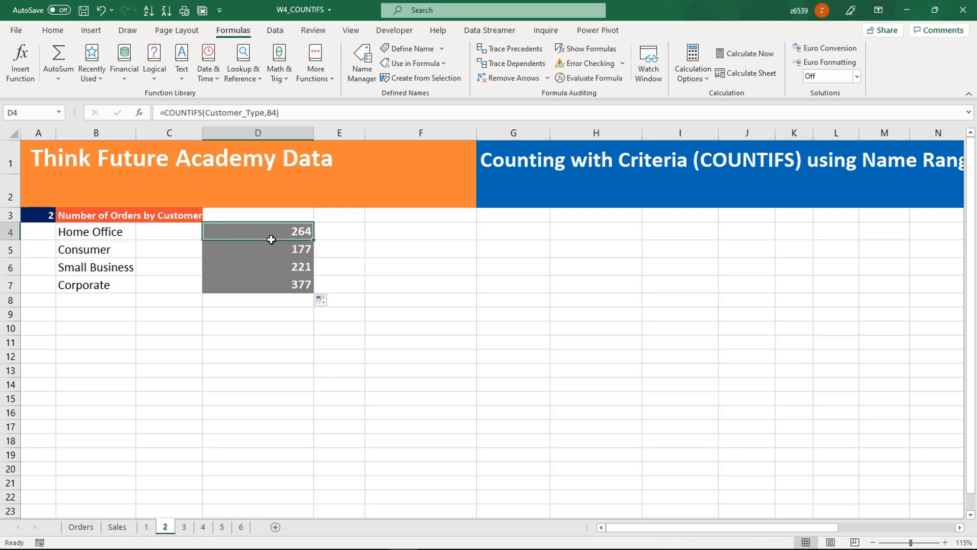
left_click(184, 218)
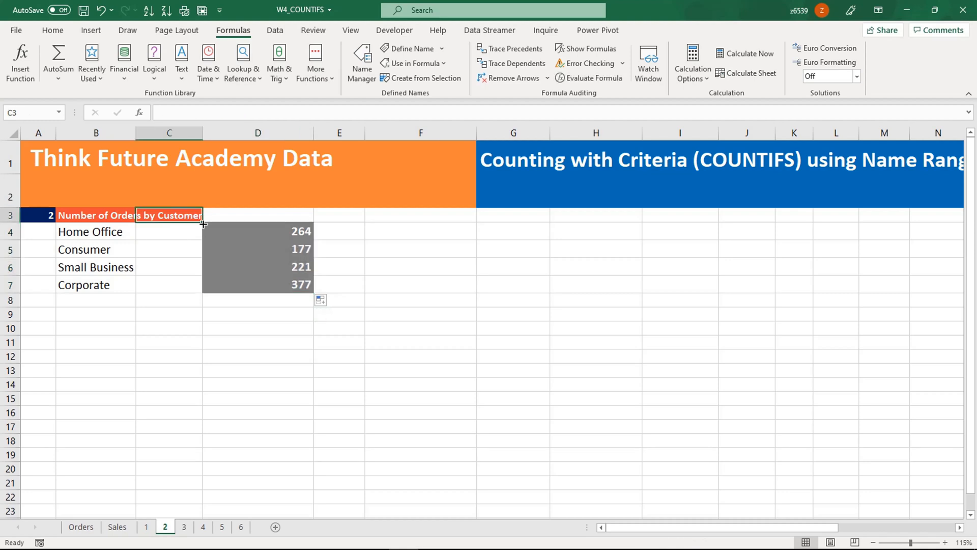
left_click_drag(203, 224, 306, 222)
left_click(243, 358)
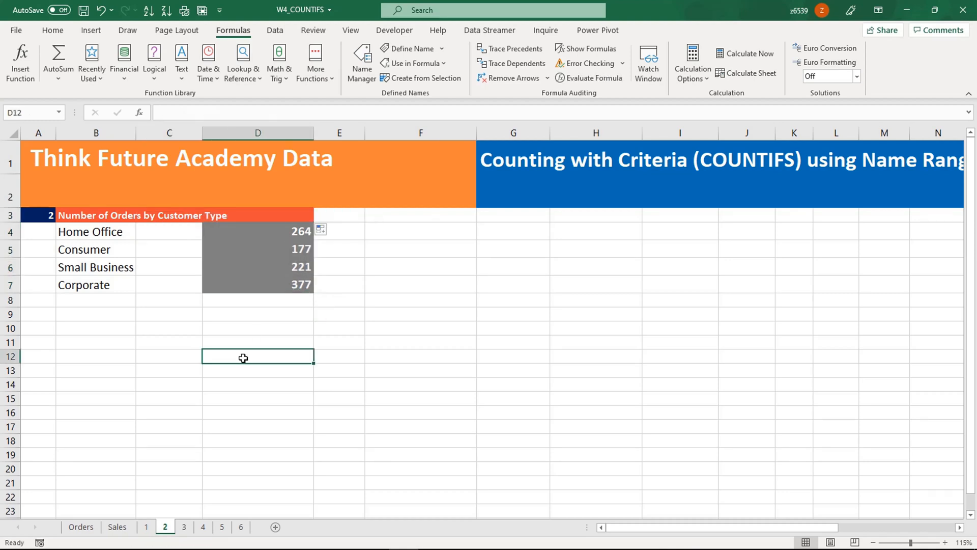
- Open sheet 3 and examine the orders by year and state table, including the NSW formulas for 2016 and 2013
left_click(184, 530)
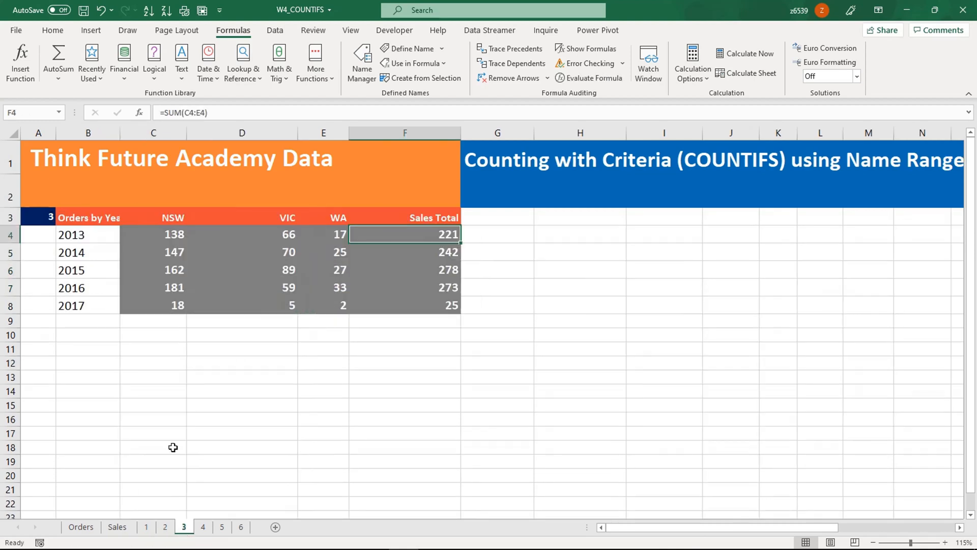
left_click(164, 430)
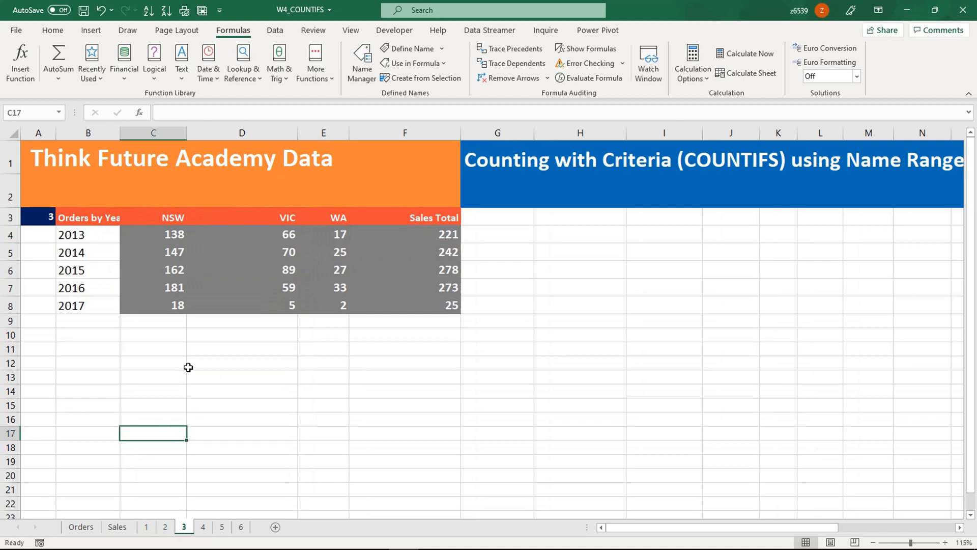
left_click(171, 223)
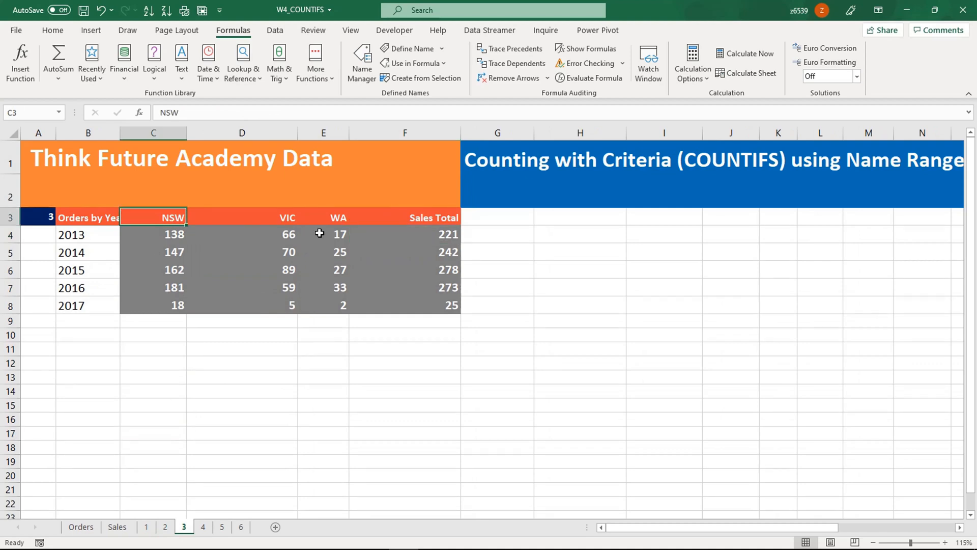
left_click_drag(76, 237, 78, 305)
left_click(155, 284)
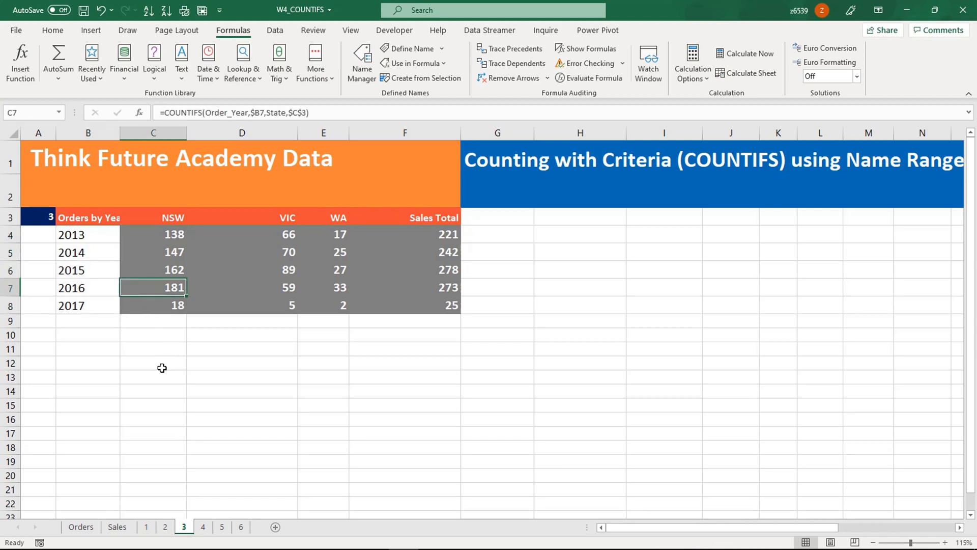
left_click(170, 241)
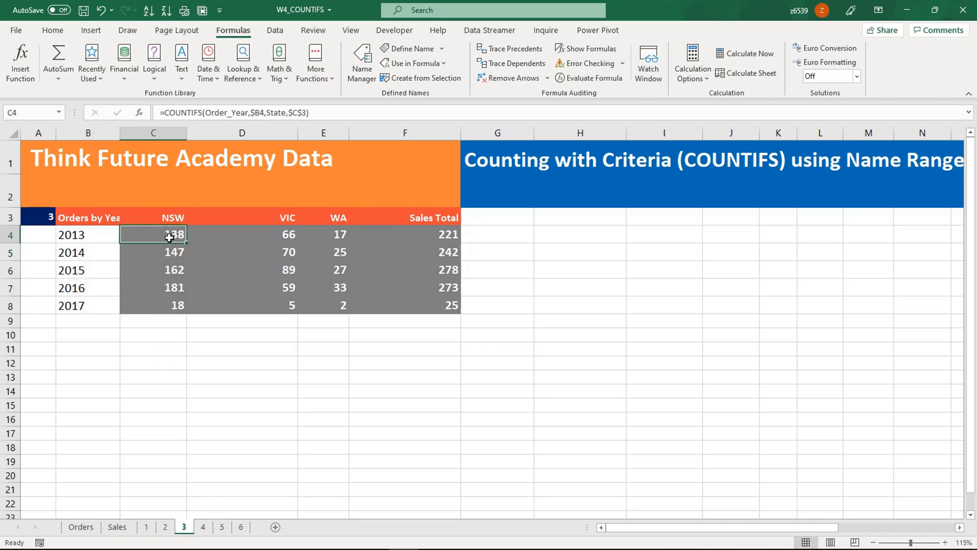
- On sheet 3, clear the state counts for all years in C4:E8, keeping the Sales Total column
key("ctrl+shift+Down")
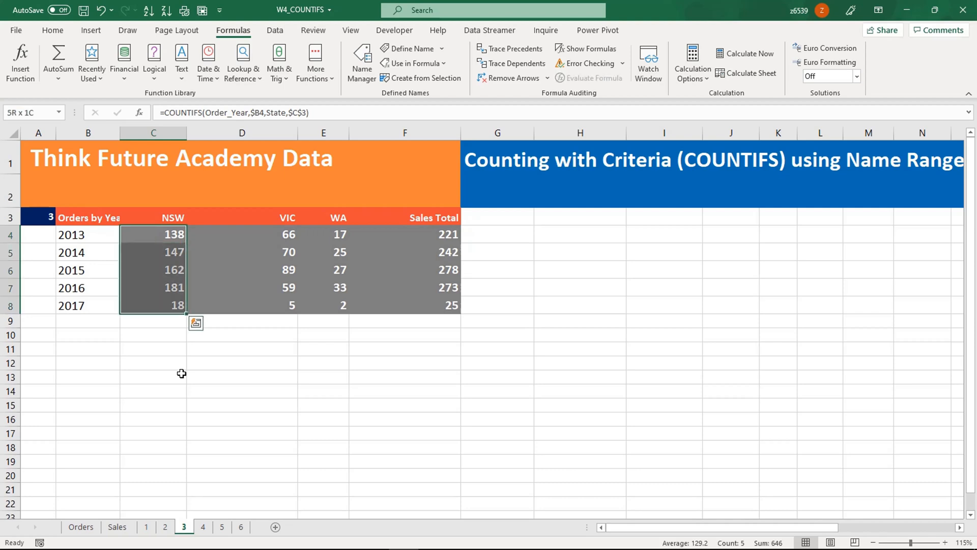
key("ctrl+shift+Right")
key("shift+Left")
key("Delete")
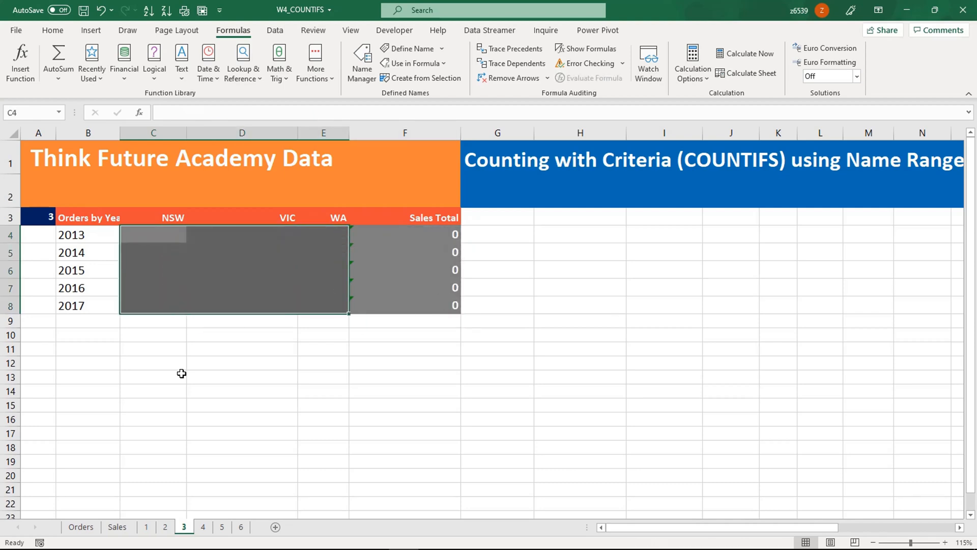
- Start a COUNTIFS formula in C4 with the named range Order_Year as the first criteria range and B4 as its criterion
left_click(157, 237)
left_click(99, 239)
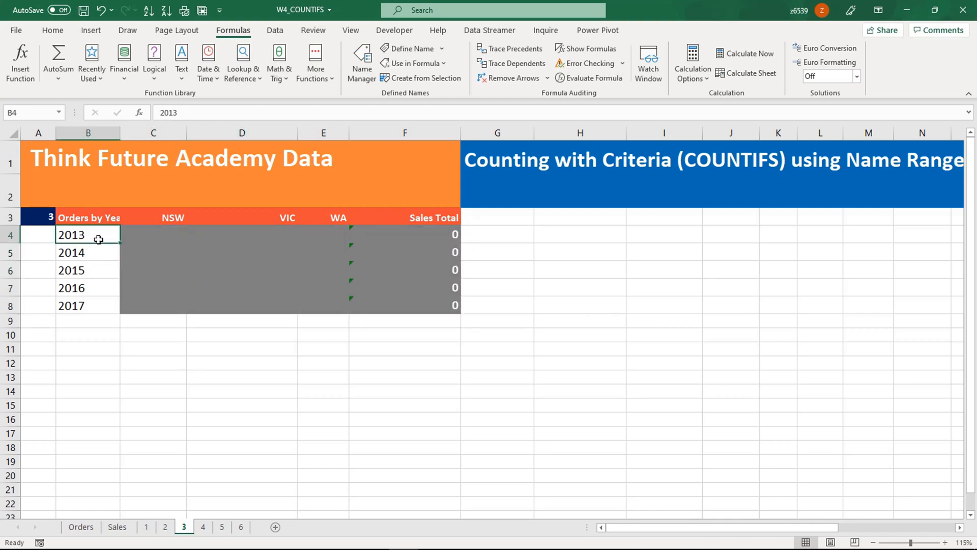
left_click(156, 240)
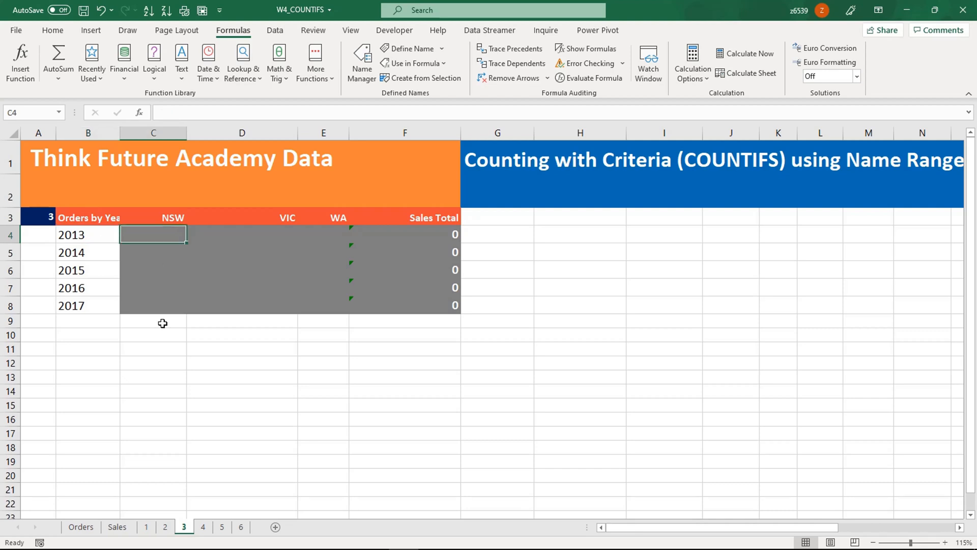
type("=")
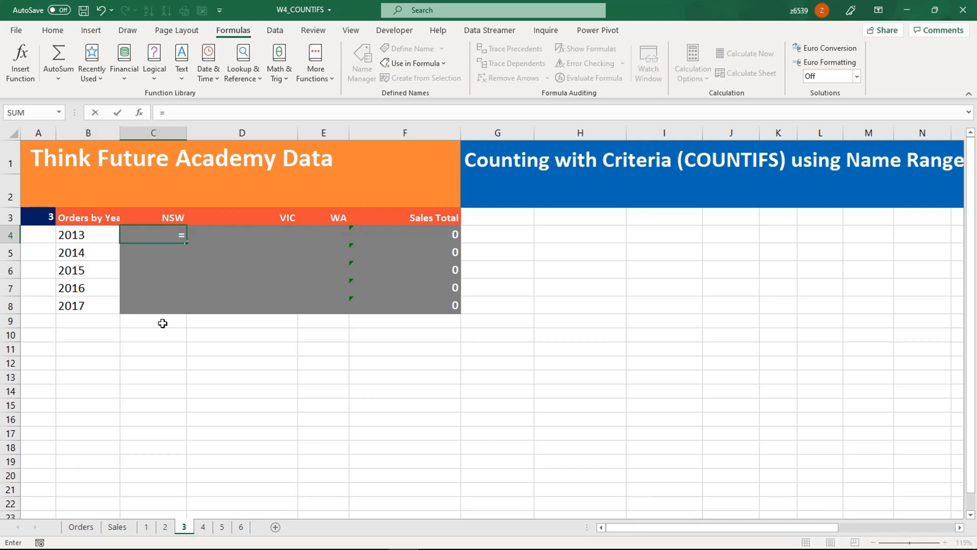
type("cou")
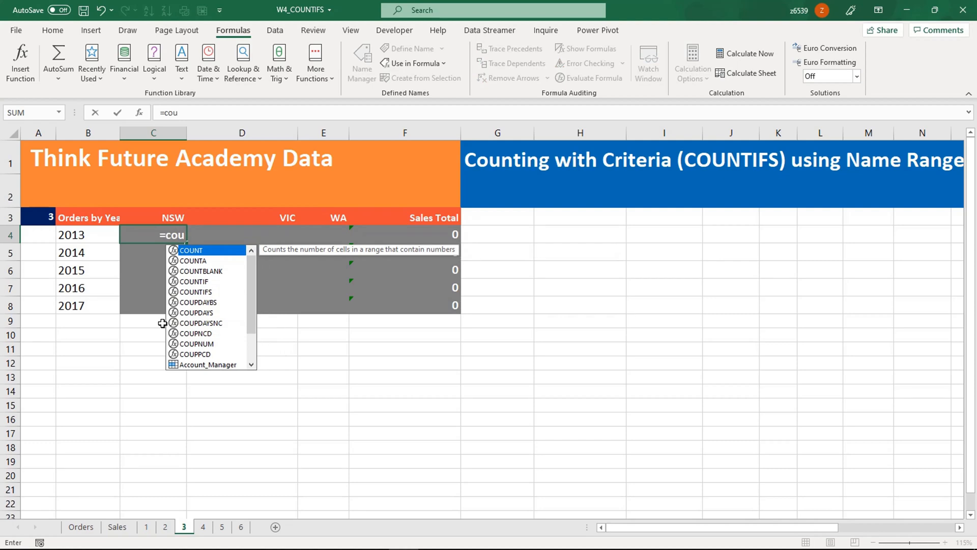
type("n")
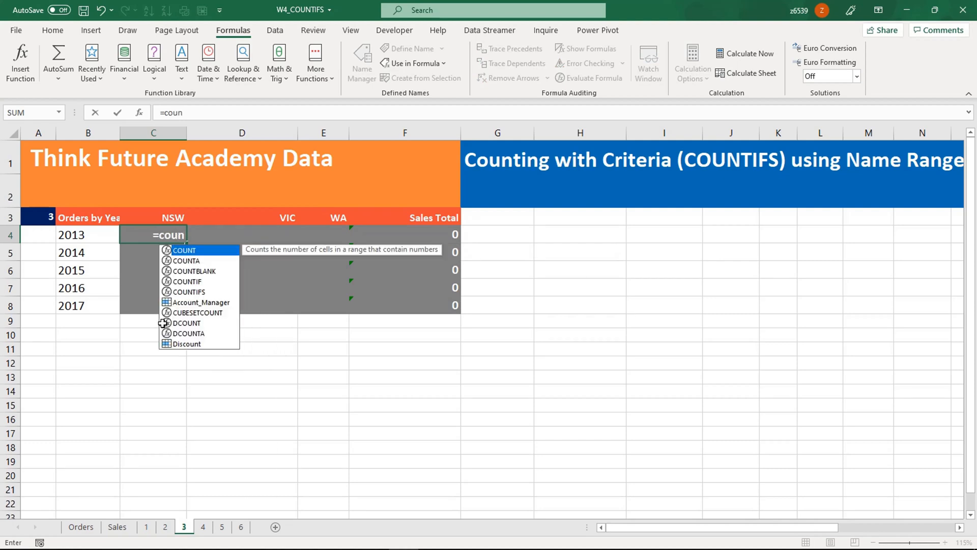
type("ifs")
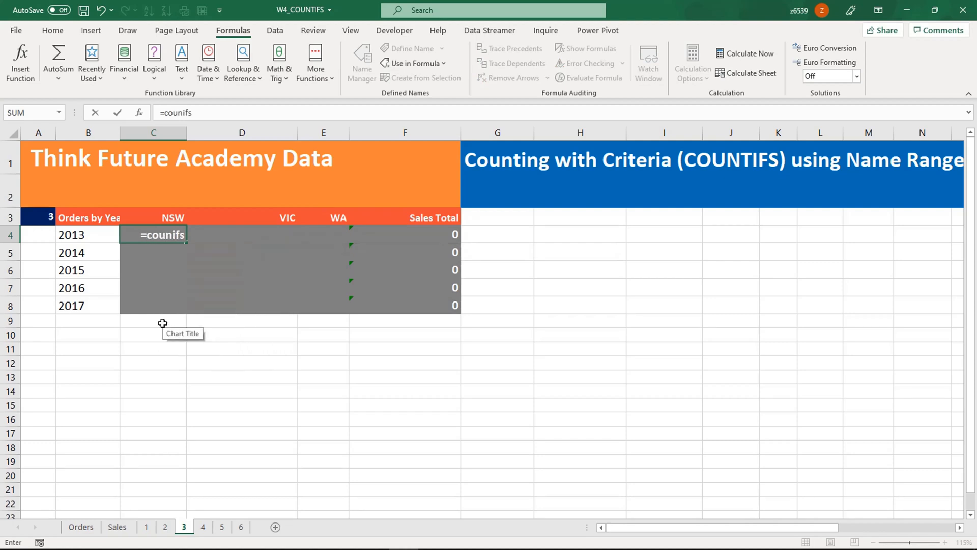
key("BackSpace")
key("BackSpace")
key("BackSpace")
type("tif")
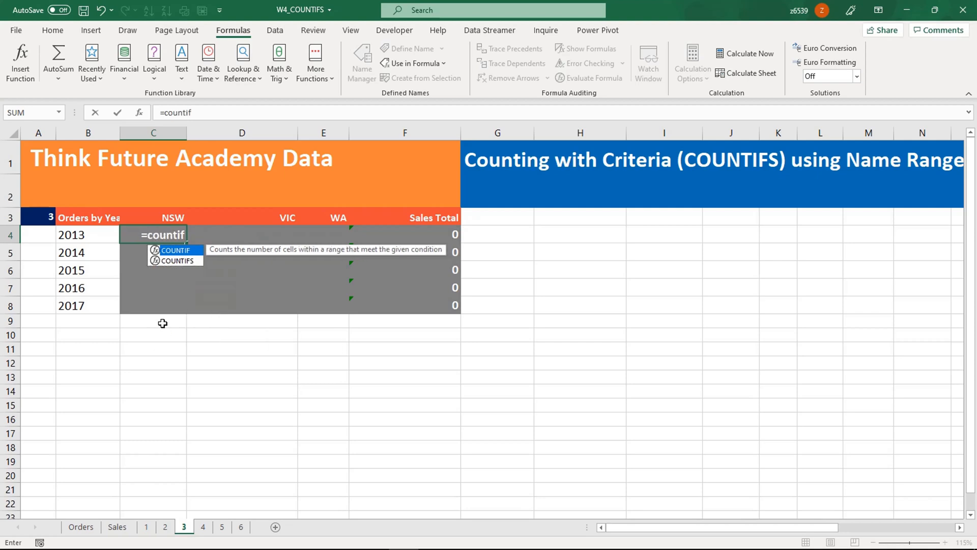
type("s")
key("Tab")
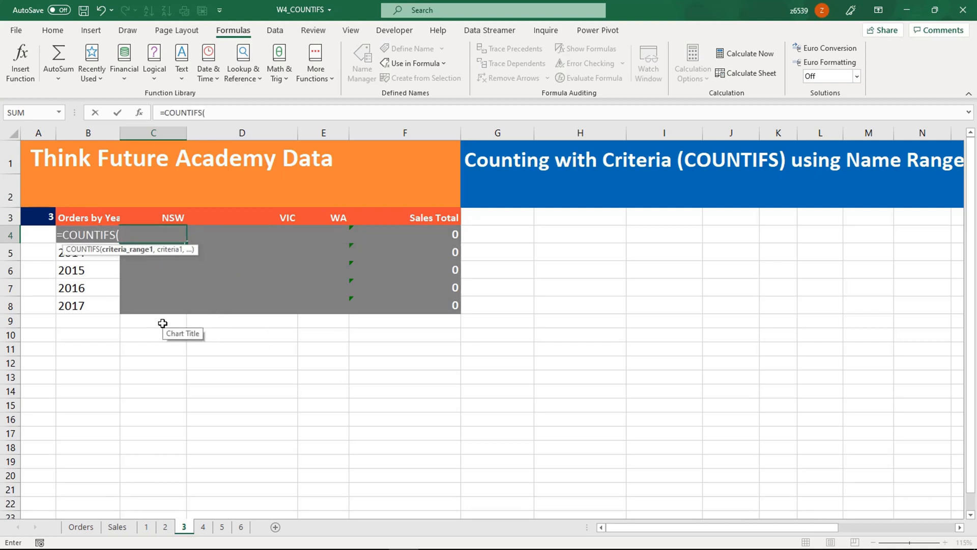
type("order")
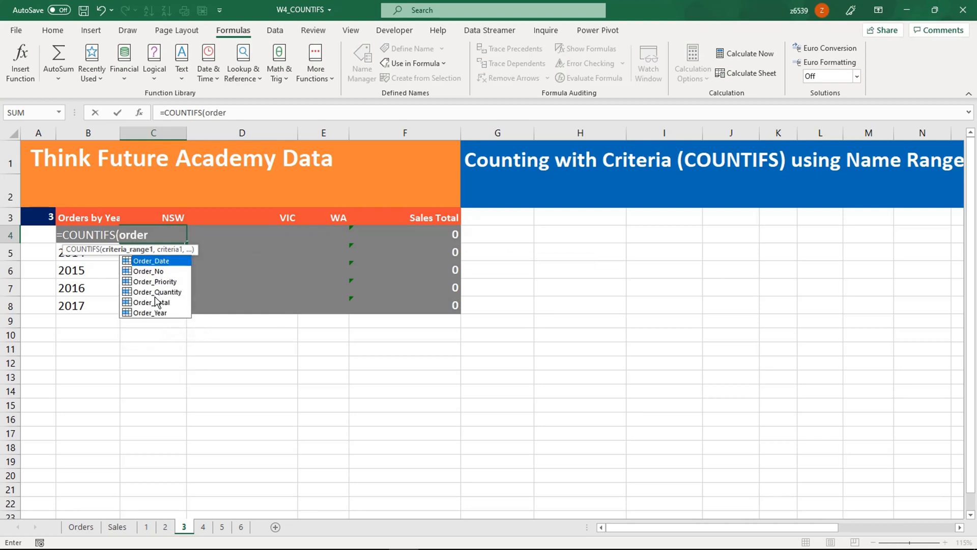
double_click(150, 313)
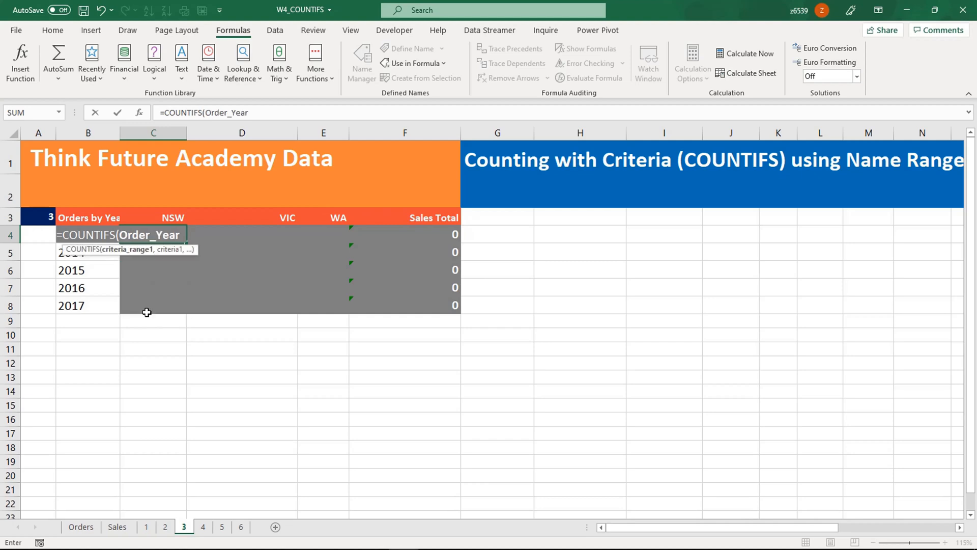
type(",")
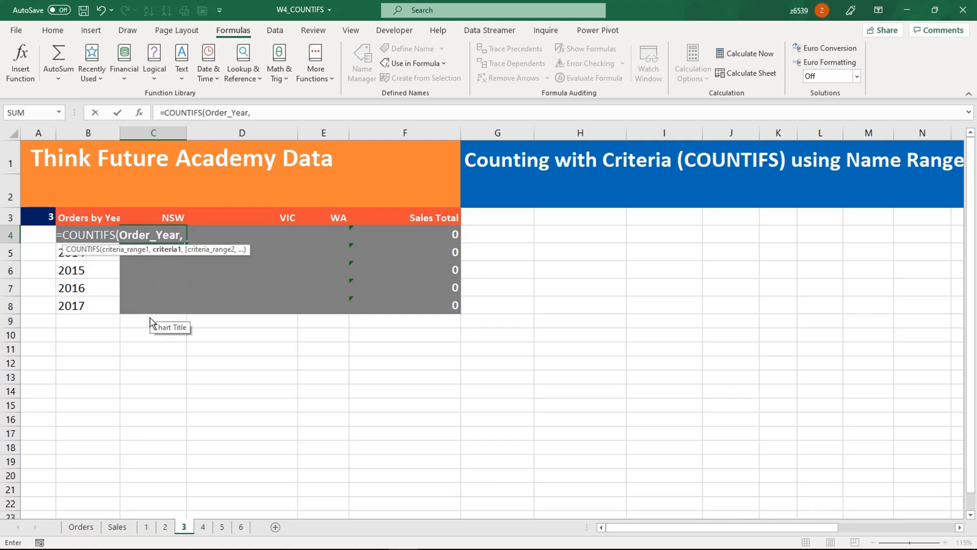
type("b4")
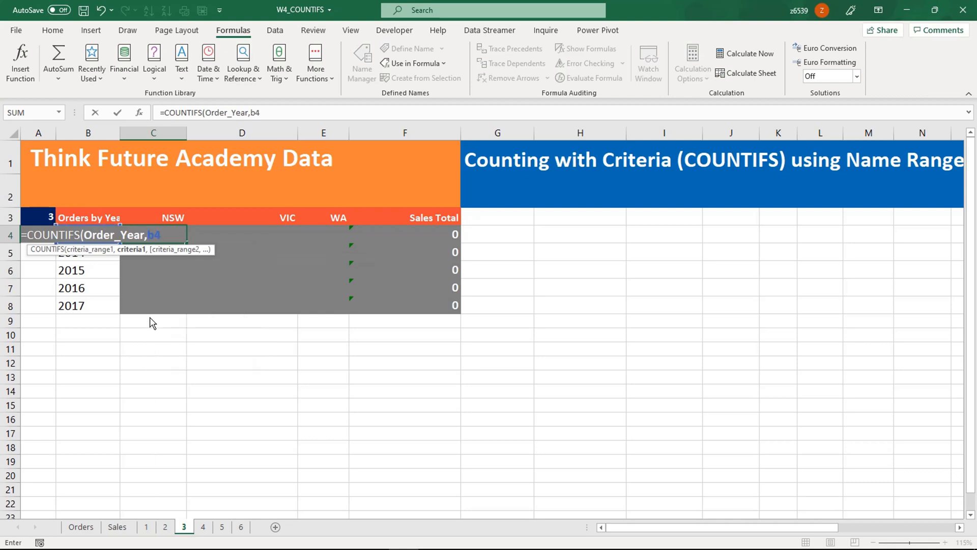
- Add the named range State with criterion C3 to the formula, completing =COUNTIFS(Order_Year,B4,State,C3) in C4
type(",")
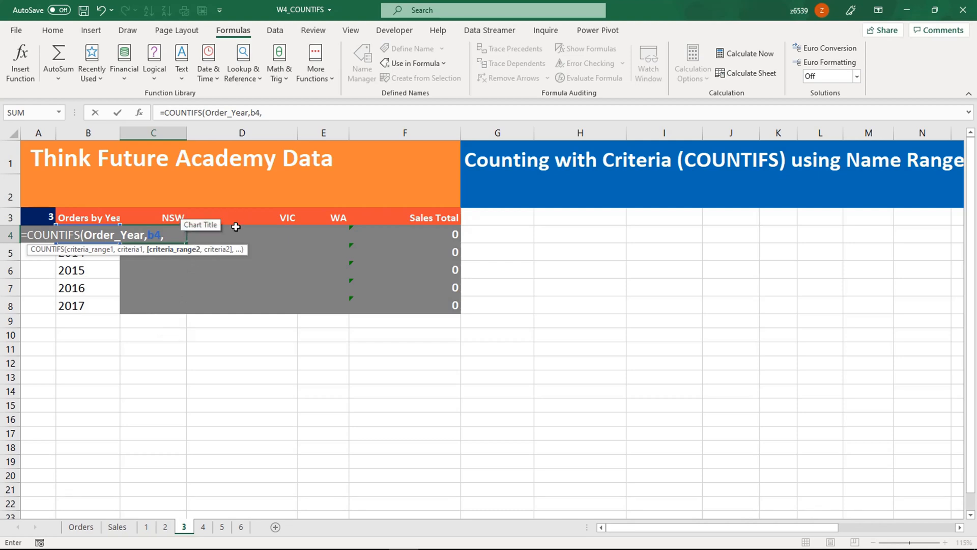
type("sta")
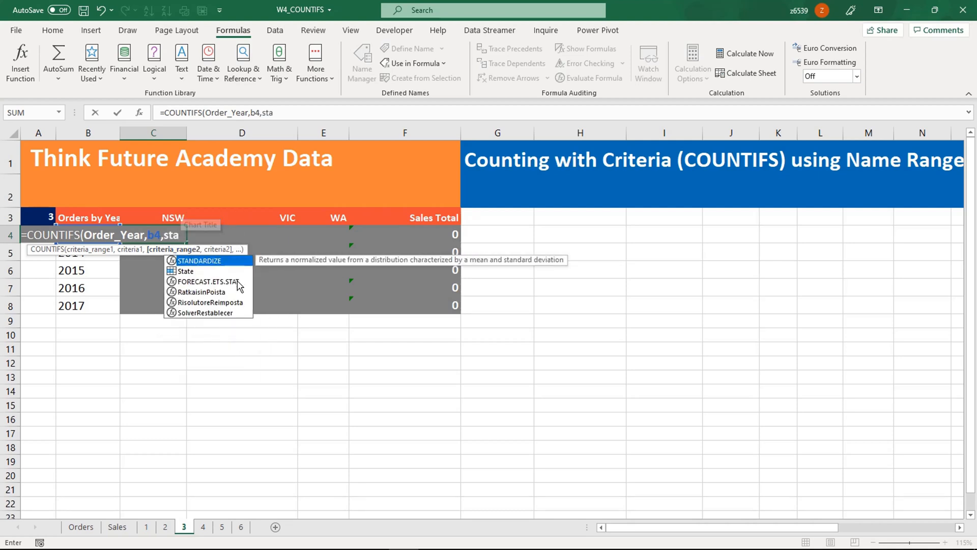
double_click(201, 270)
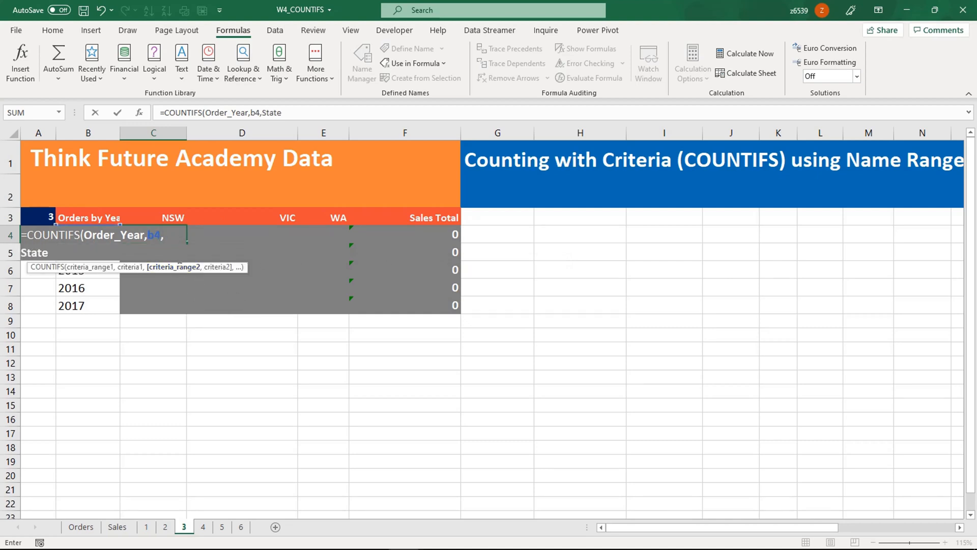
type(",")
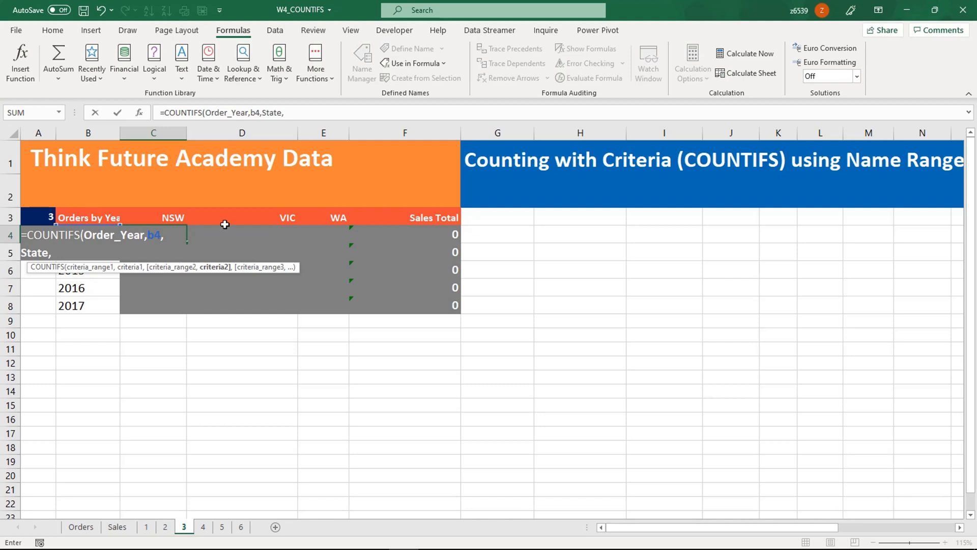
left_click(174, 216)
key("Return")
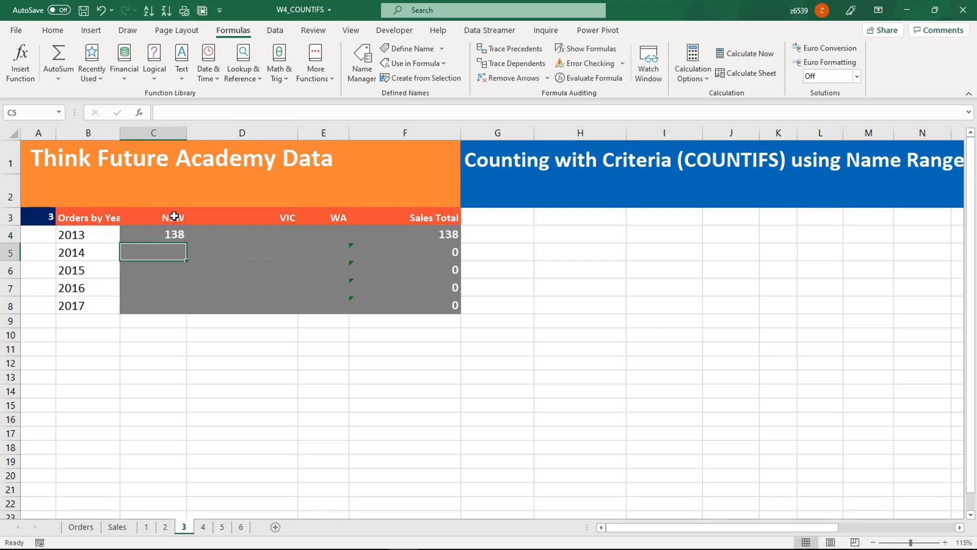
- Fill the 2013 NSW formula from C4 across to the VIC and WA columns
left_click(181, 237)
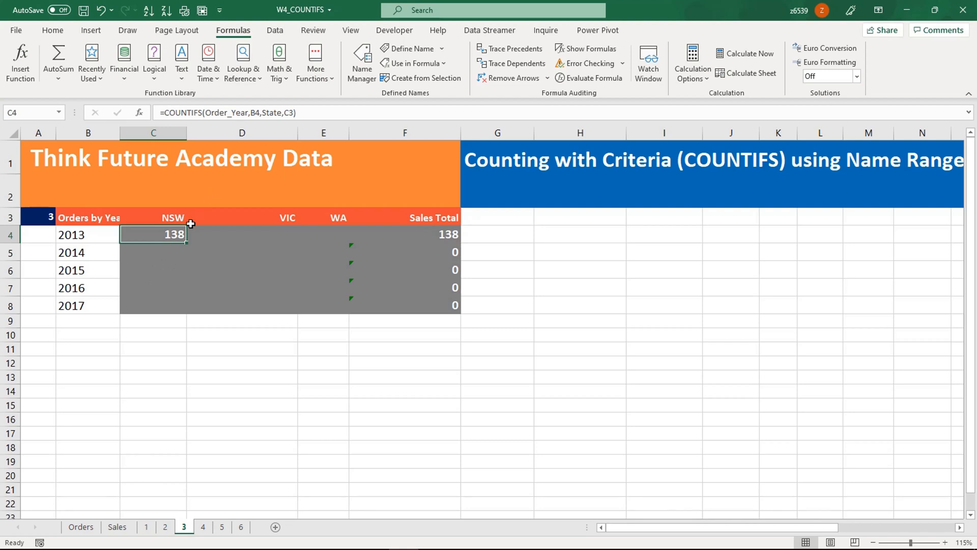
left_click_drag(187, 244, 343, 243)
left_click(282, 277)
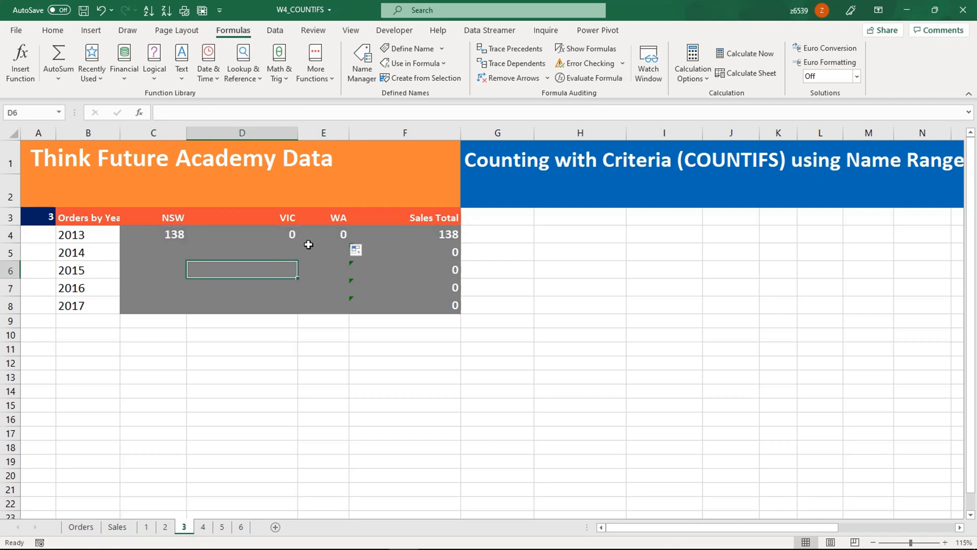
- Try fixing the year reference in C4's formula as B$4 and fill the formula across to E4
left_click(154, 231)
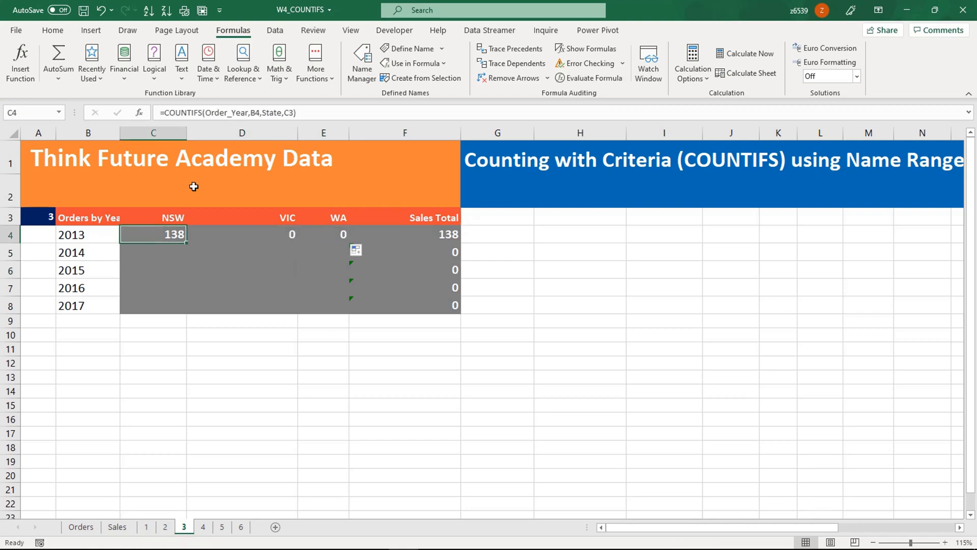
left_click(259, 113)
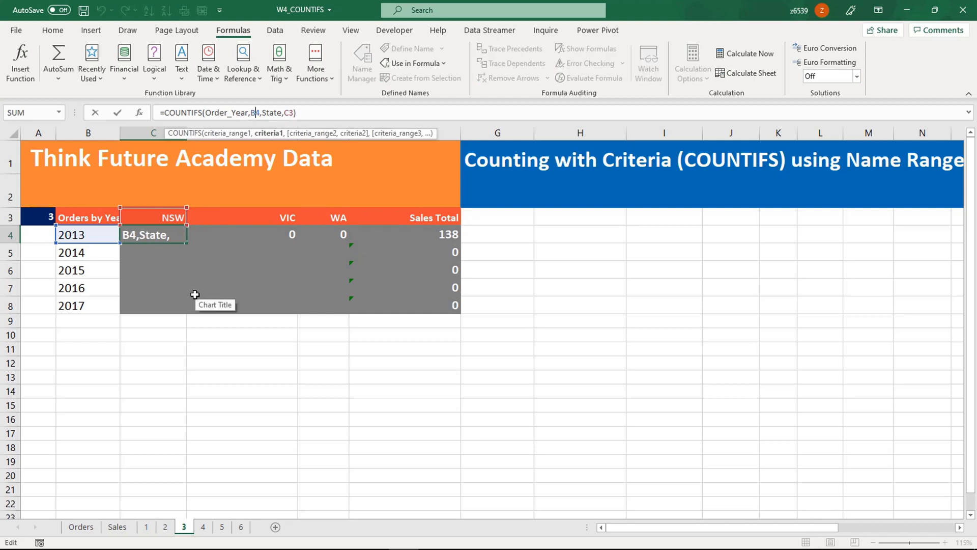
key("F4")
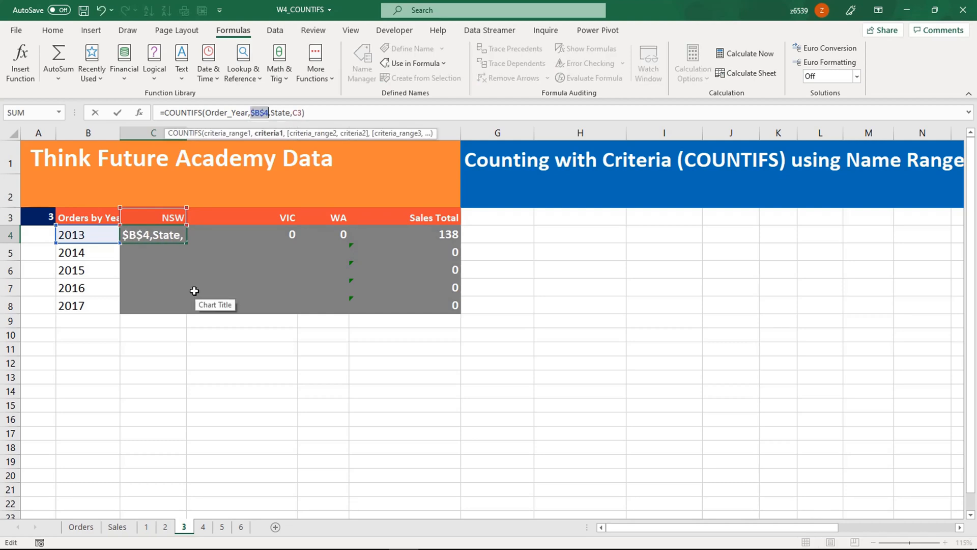
key("F4")
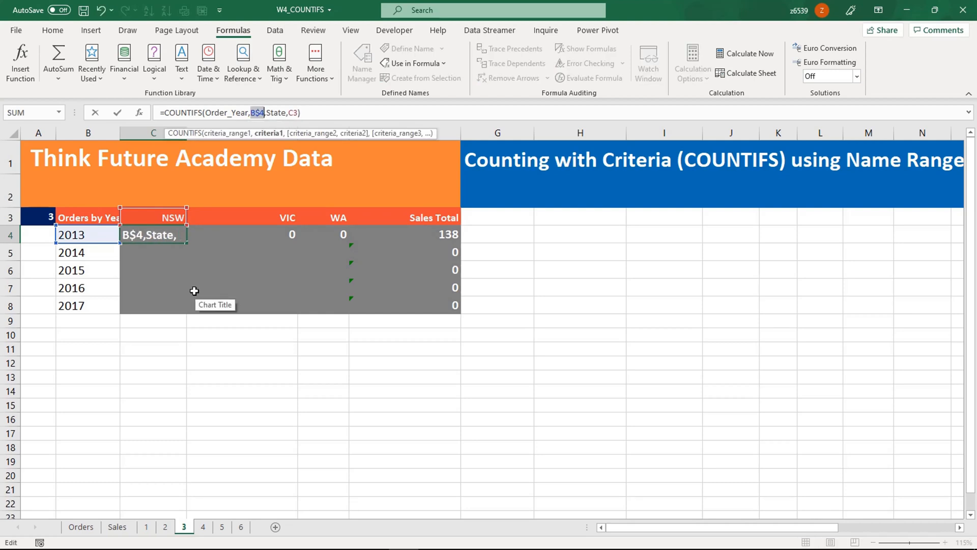
key("Return")
left_click(177, 236)
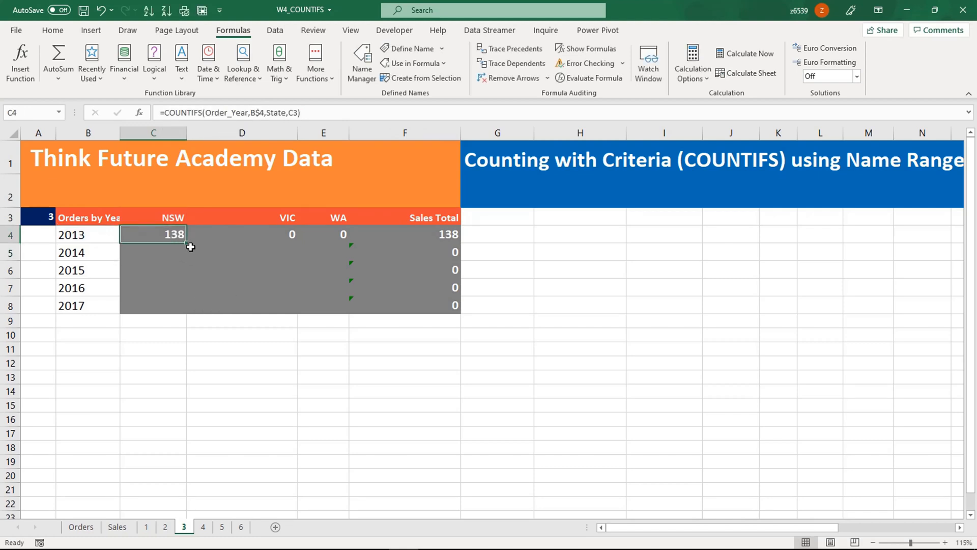
left_click_drag(188, 245, 330, 239)
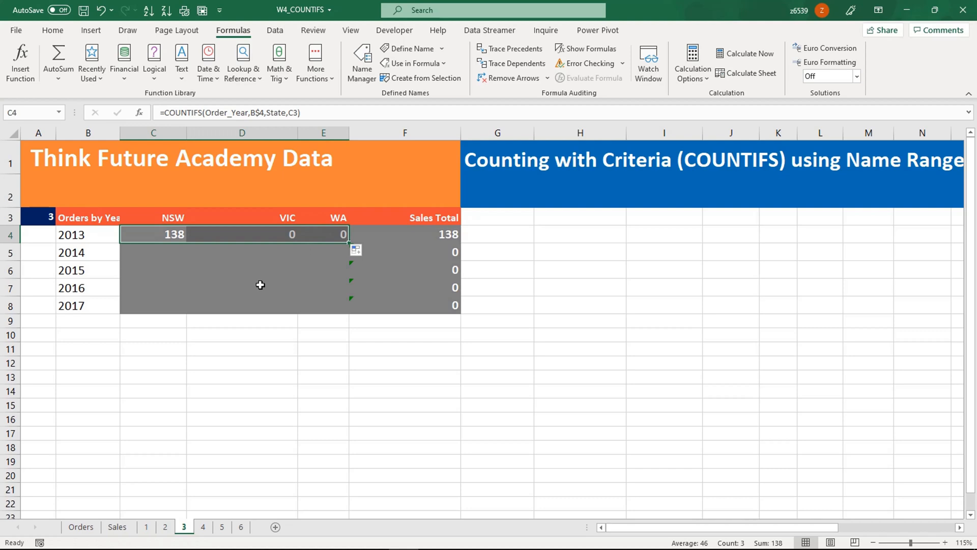
left_click(260, 284)
- Change the year reference in C4's formula to $B4 and fill the formula across through E4
left_click(147, 231)
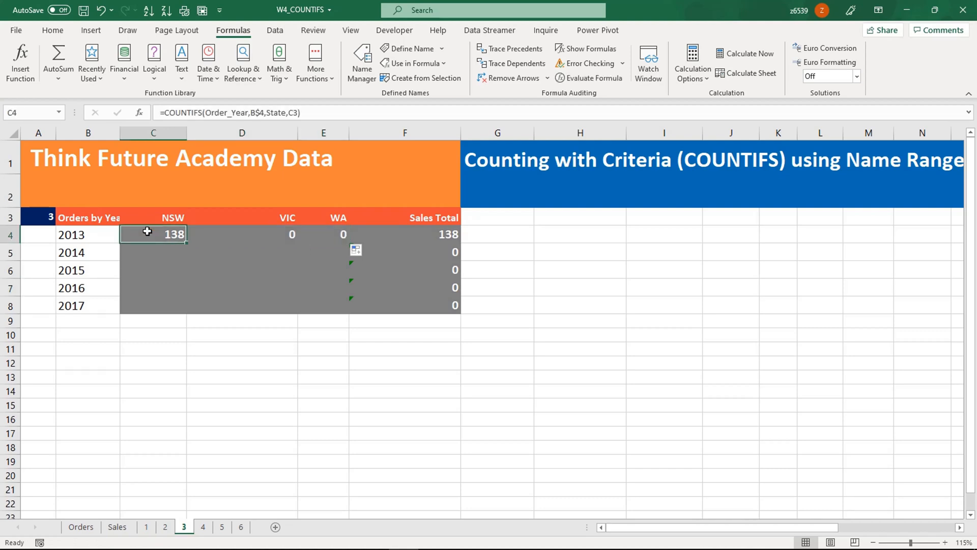
left_click(245, 112)
key("F4")
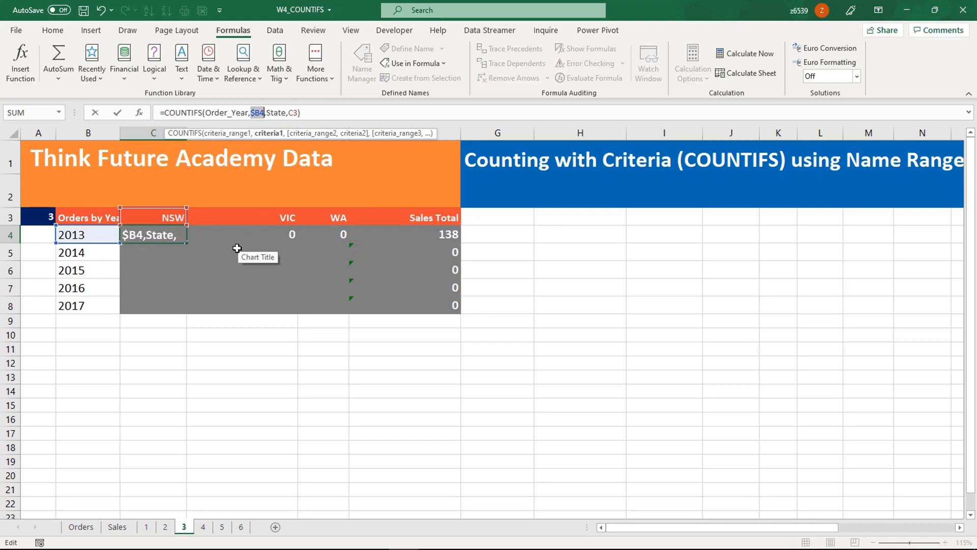
key("Return")
left_click(174, 235)
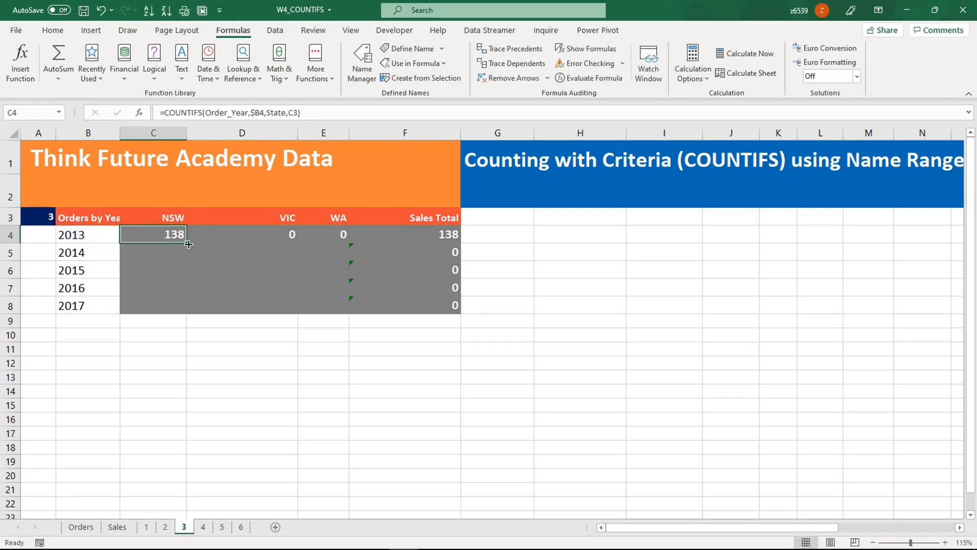
left_click_drag(188, 244, 336, 243)
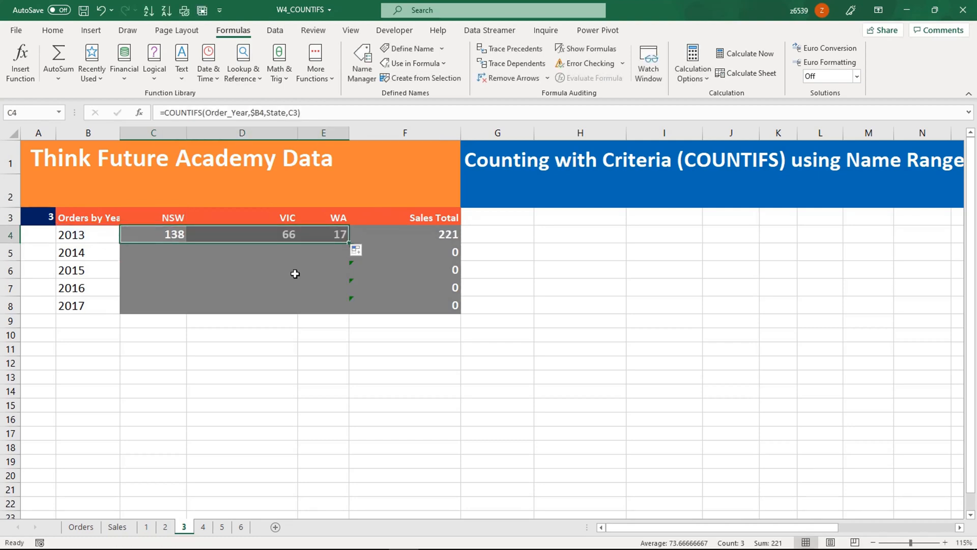
left_click(295, 274)
- Fill the NSW formula from C4 down to C8 and open the 2014 formula in C5 to check its references
left_click(158, 243)
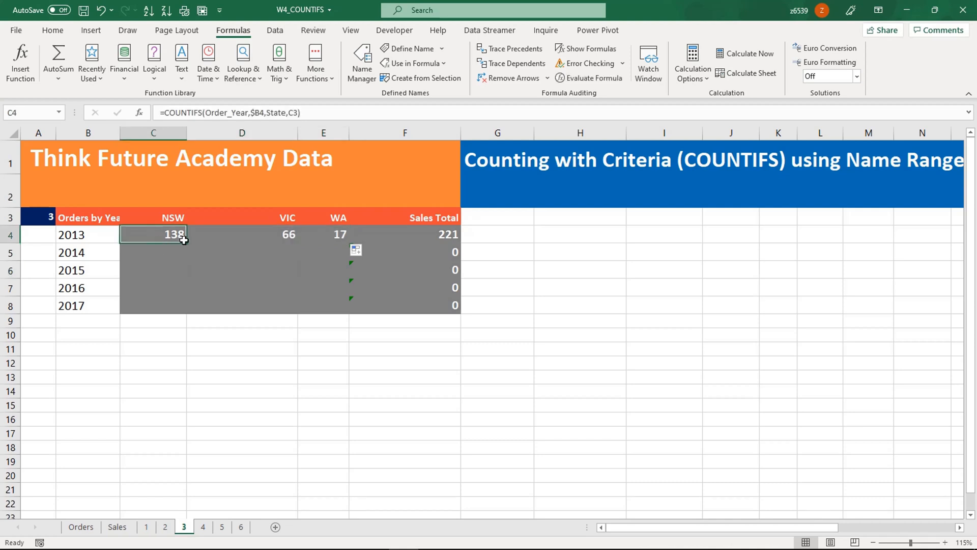
left_click_drag(186, 244, 158, 311)
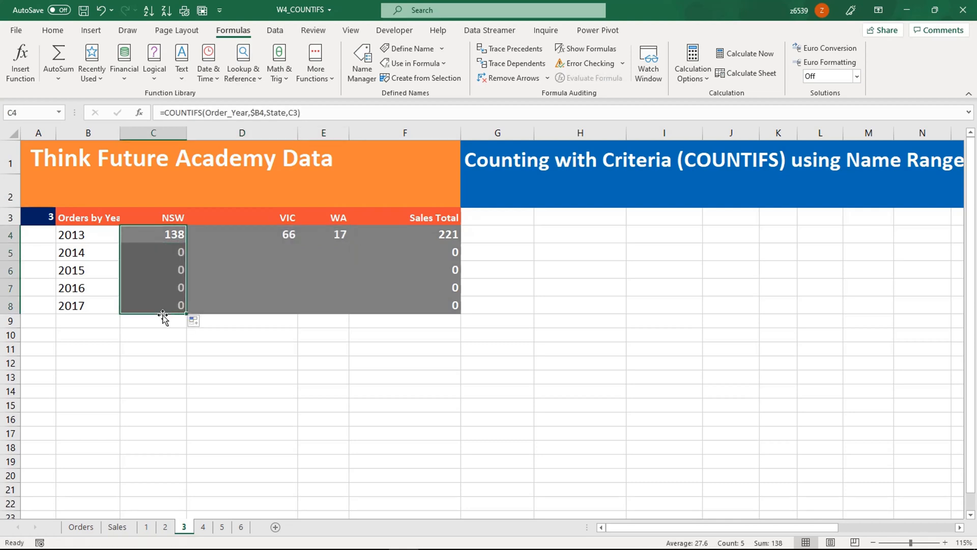
left_click(173, 221)
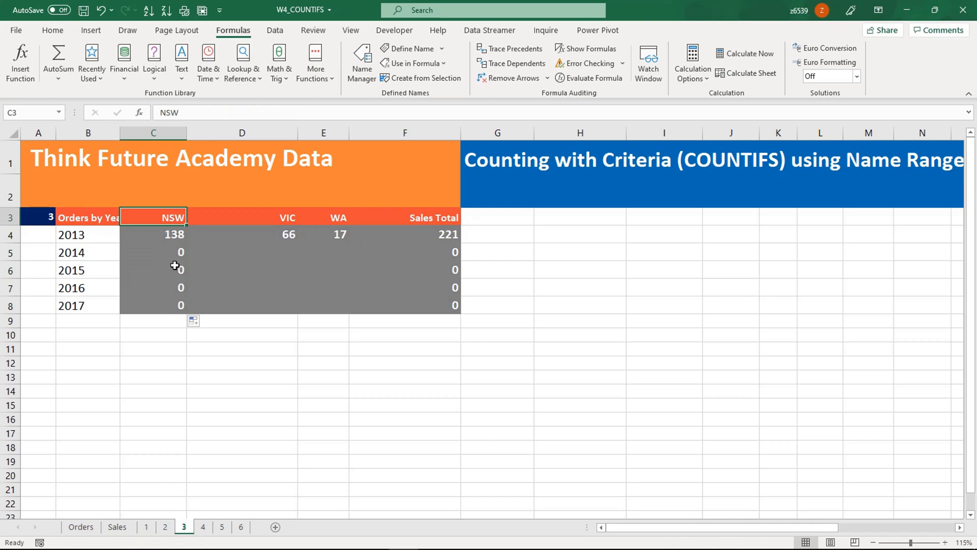
double_click(169, 249)
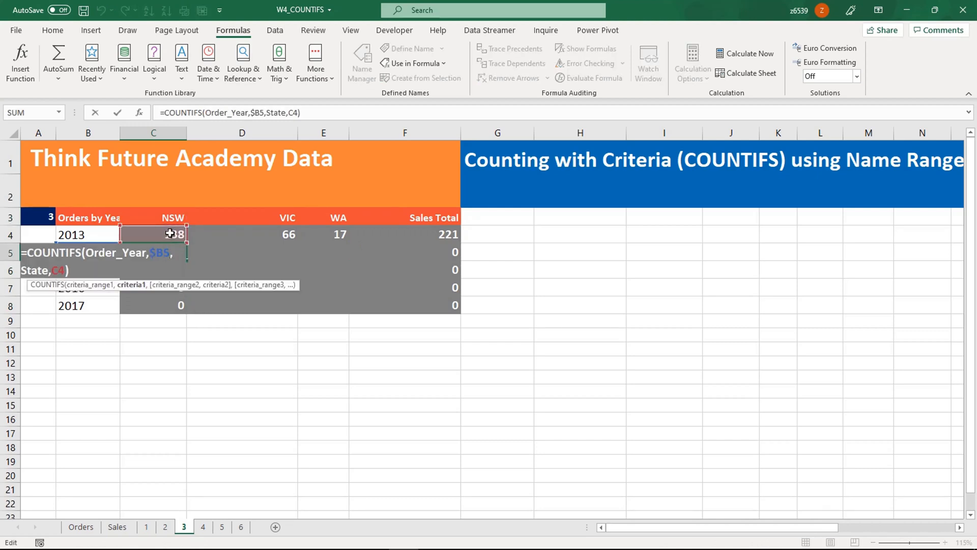
- Change the state reference in C4's formula to C$3 and fill the corrected formula down to C8
key("Escape")
left_click(172, 230)
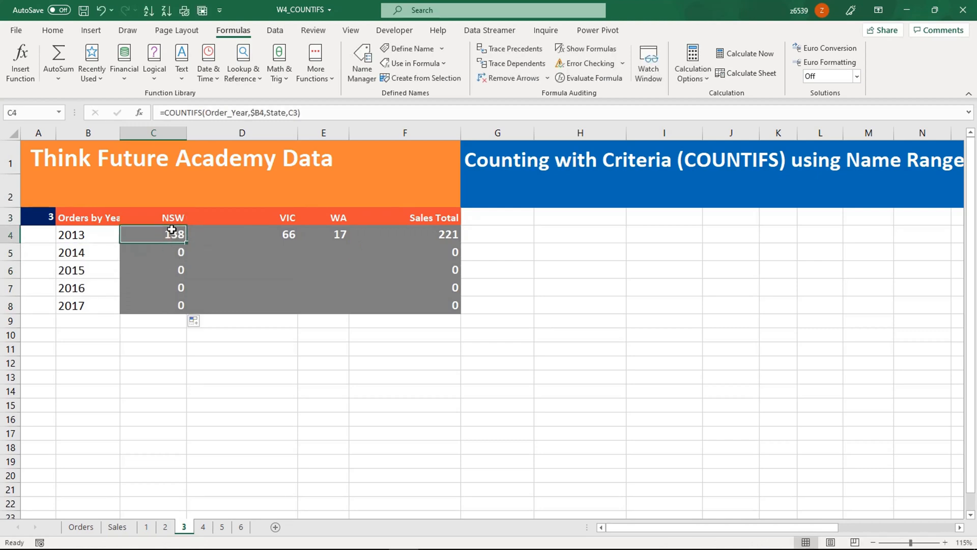
left_click(295, 112)
key("F4")
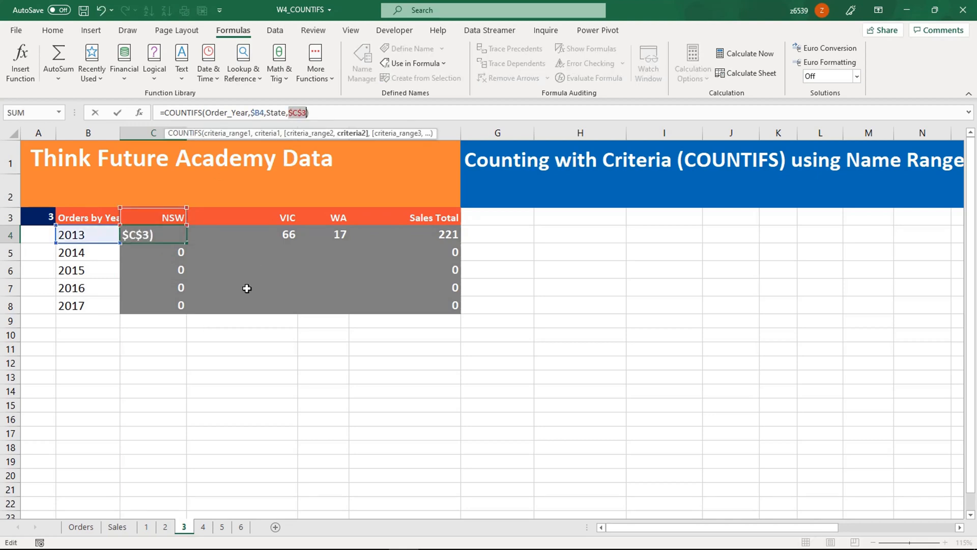
key("F4")
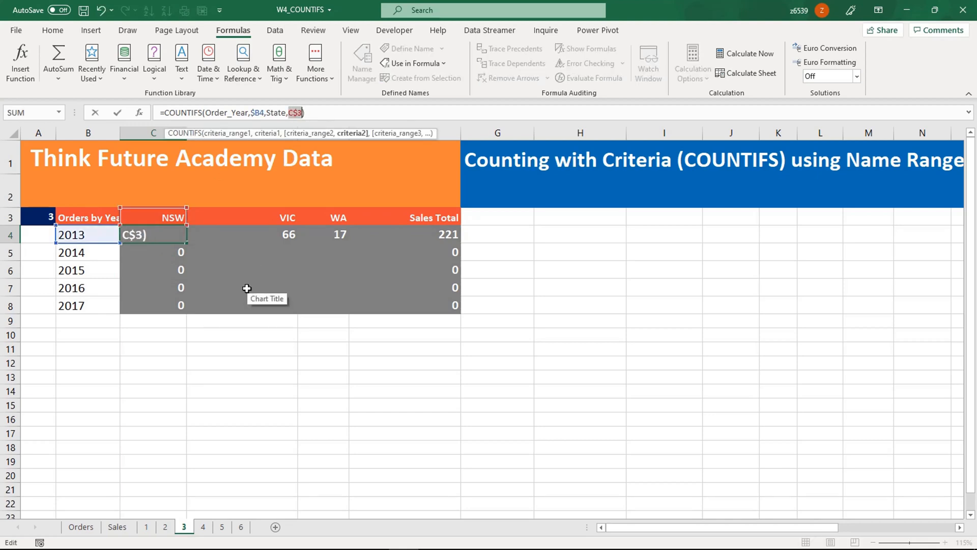
key("ctrl+Return")
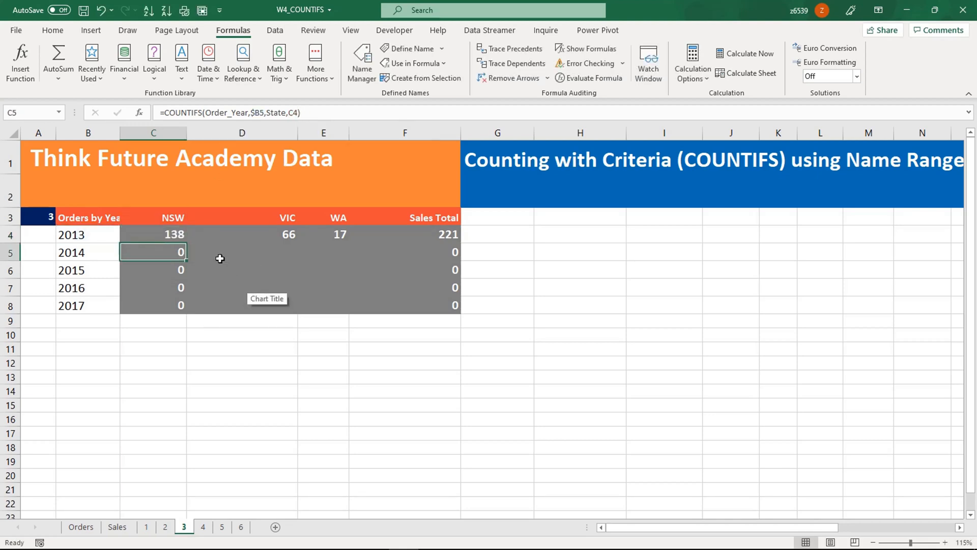
left_click_drag(188, 243, 179, 312)
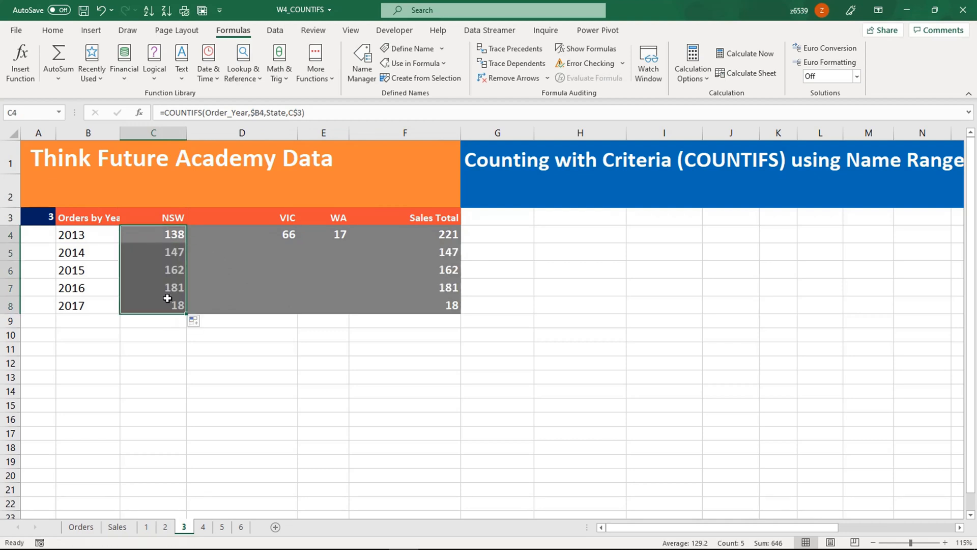
- Fill the NSW formulas for 2014 through 2017 in C5:C8 across to the VIC and WA columns
left_click(179, 234)
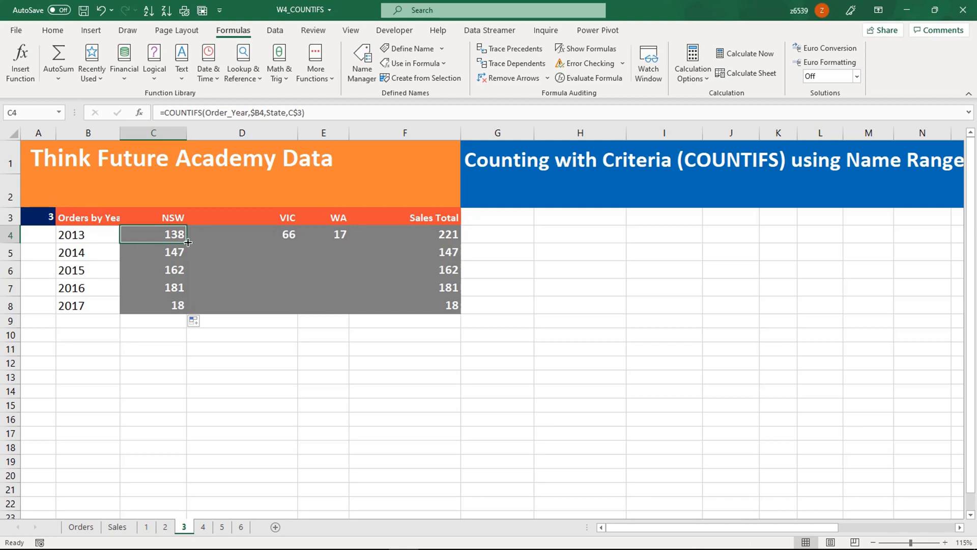
left_click(178, 253)
left_click_drag(187, 262, 332, 264)
left_click(178, 272)
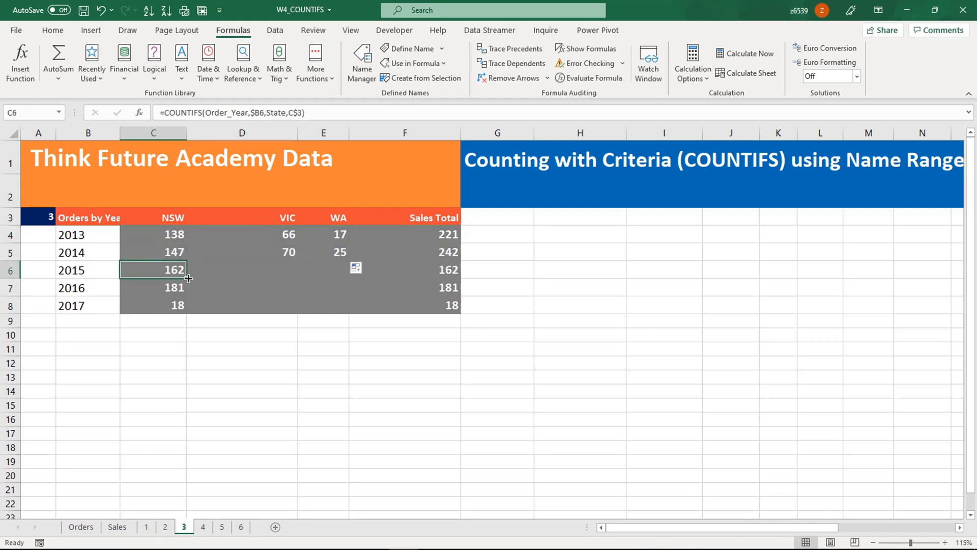
left_click_drag(190, 279, 328, 278)
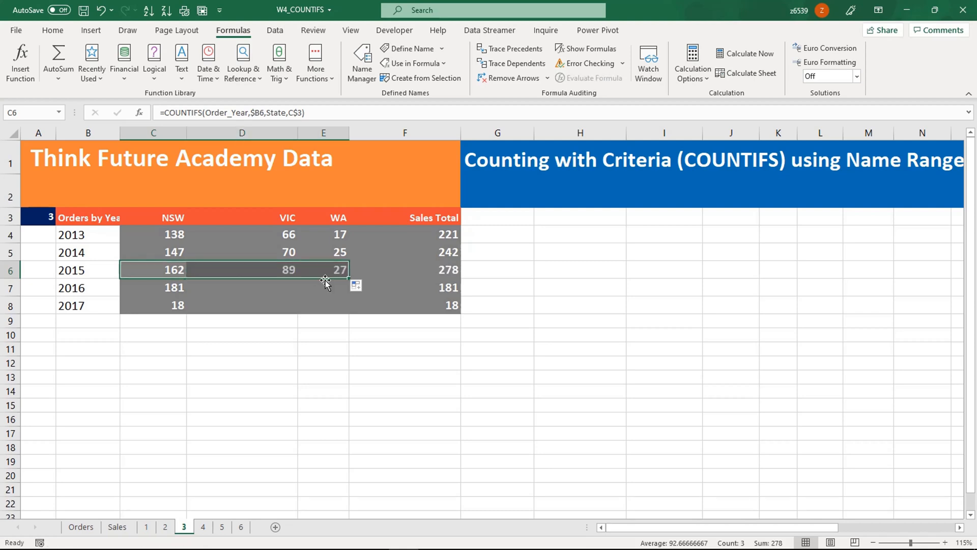
left_click(178, 290)
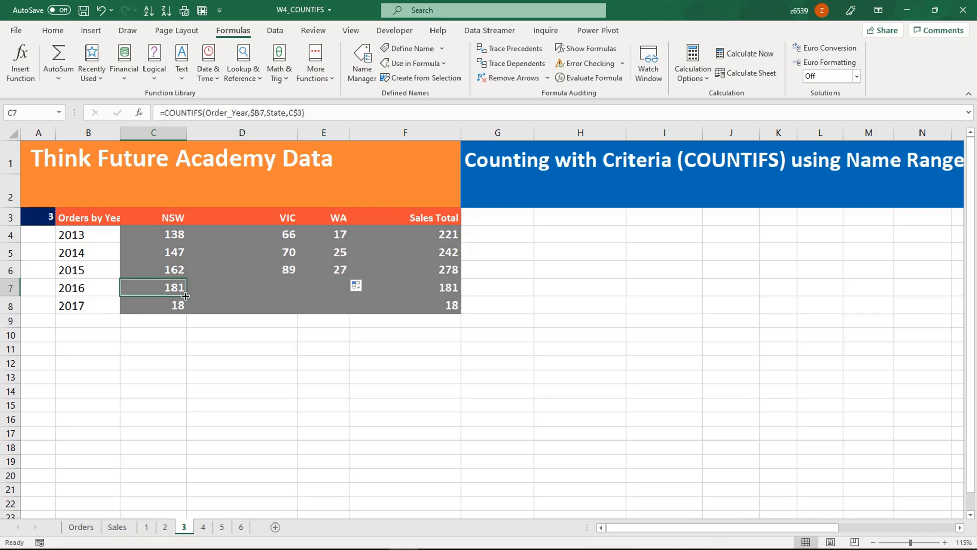
left_click_drag(185, 295, 328, 288)
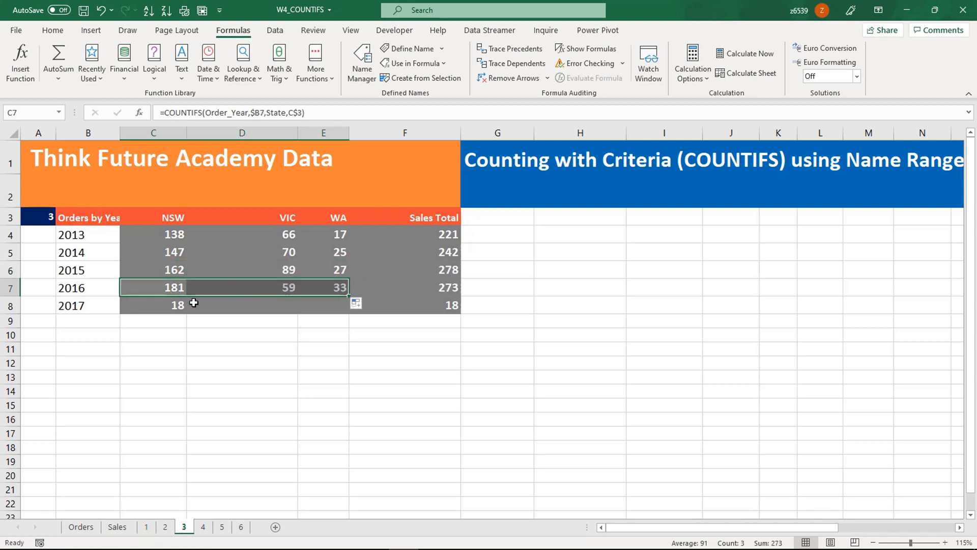
left_click(171, 308)
left_click_drag(181, 315, 304, 320)
- Narrow the VIC and WA columns to fit their counts
left_click(239, 307)
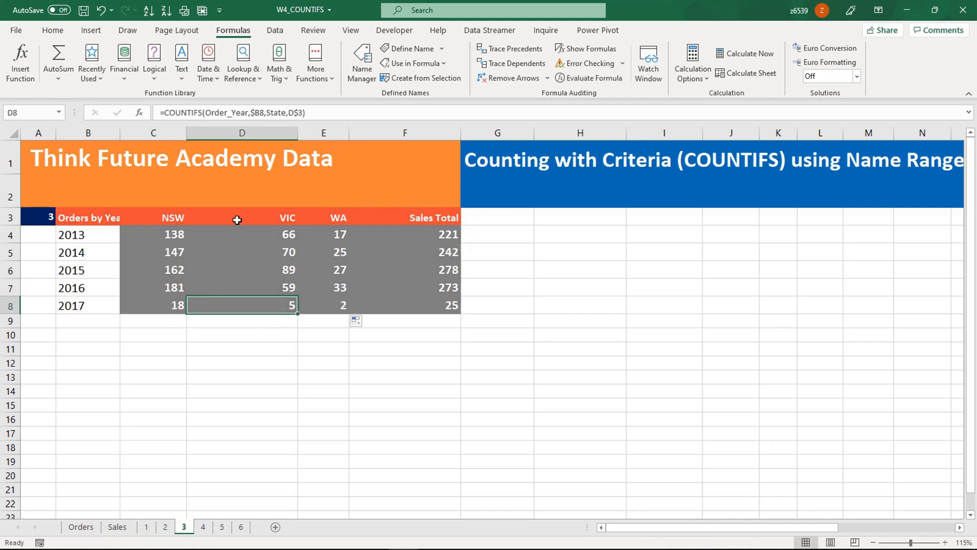
left_click_drag(297, 134, 273, 135)
left_click(257, 236)
- Review the mixed references in C4's formula and compare the sum of F4:F8 with that of C4:E8
left_click(167, 259)
left_click(168, 234)
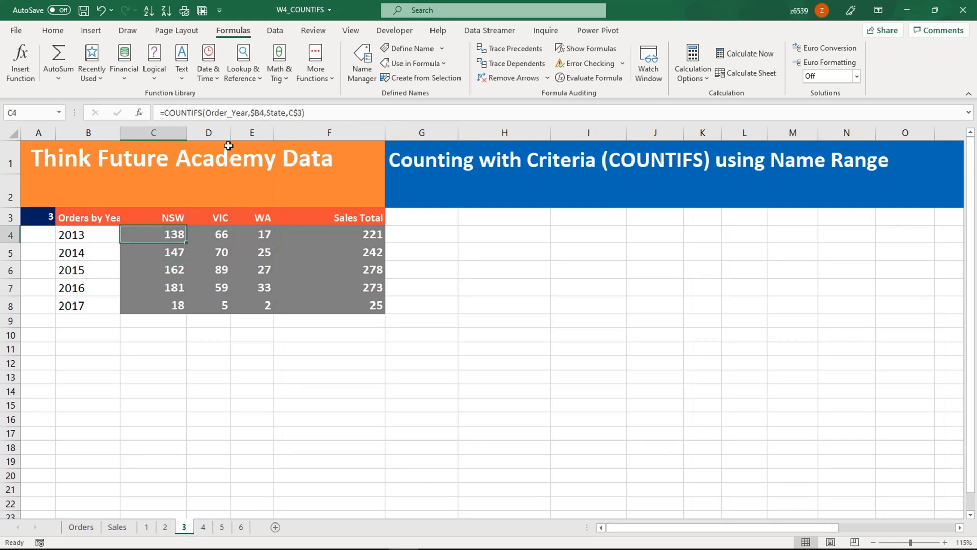
left_click(259, 113)
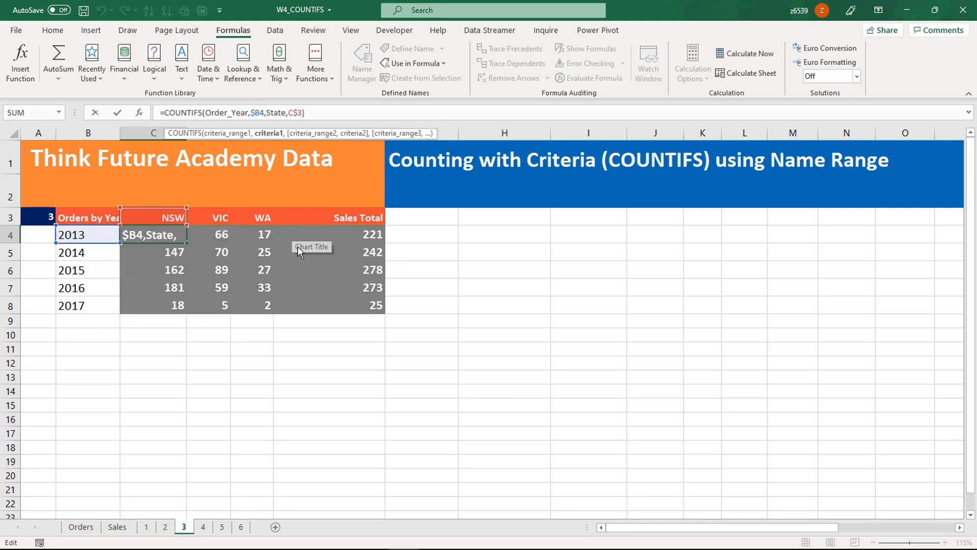
key("ctrl+Return")
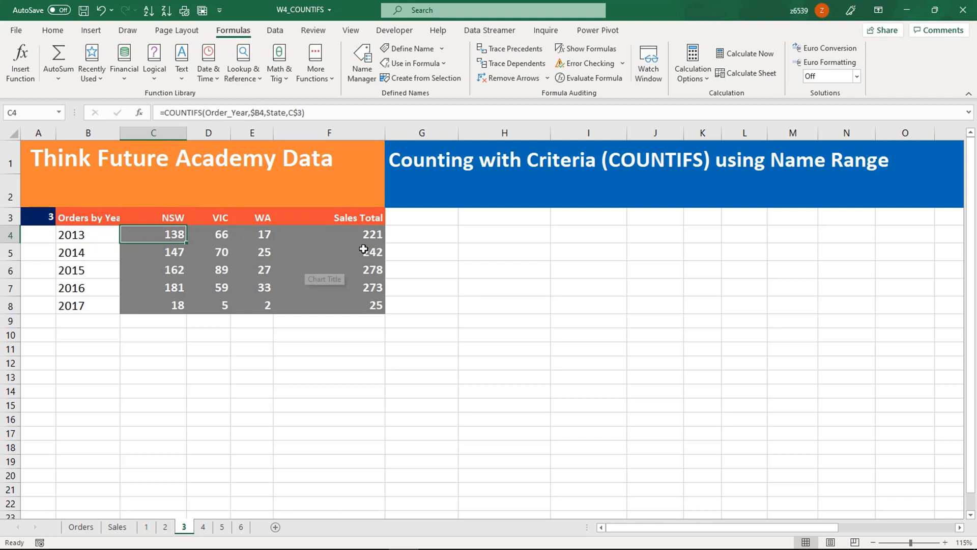
left_click(368, 235)
left_click_drag(368, 235, 381, 303)
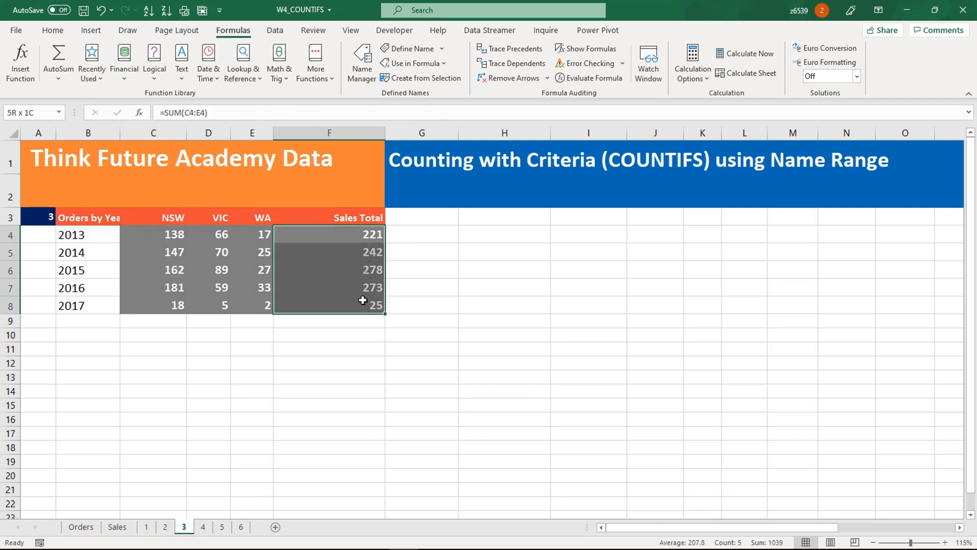
left_click_drag(150, 235, 242, 310)
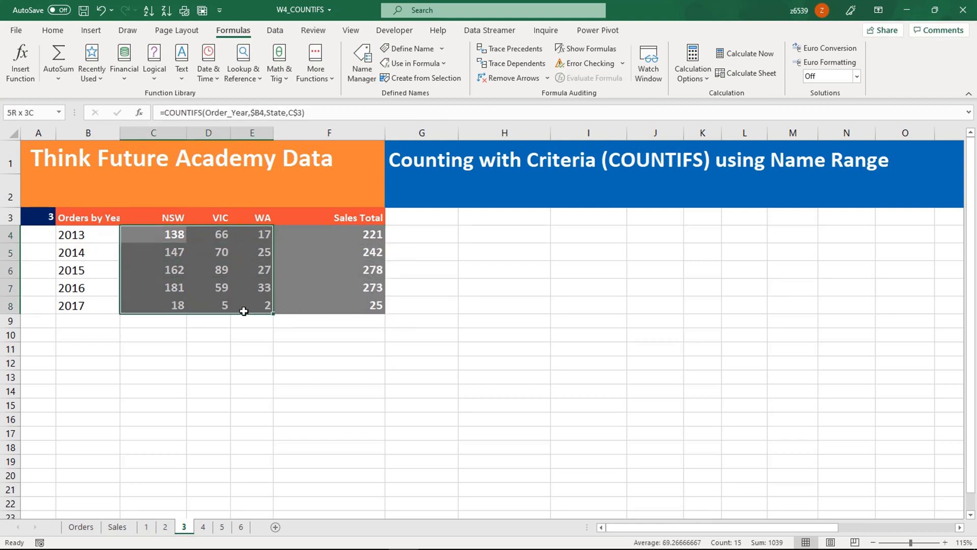
left_click(210, 364)
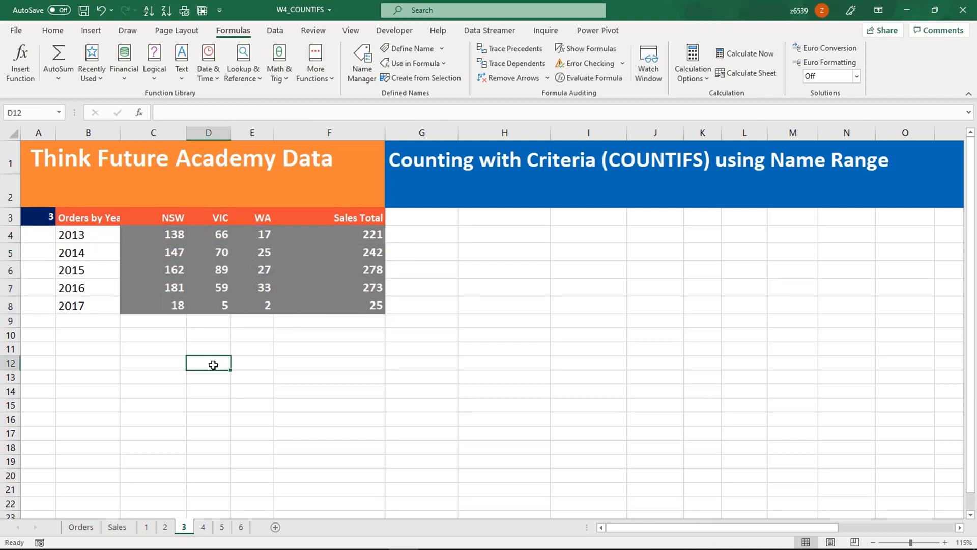
- Copy the state names VIC, NSW and WA from B4:B6 on sheet 1 into B4:B6 on sheet 4
left_click(203, 526)
left_click(166, 326)
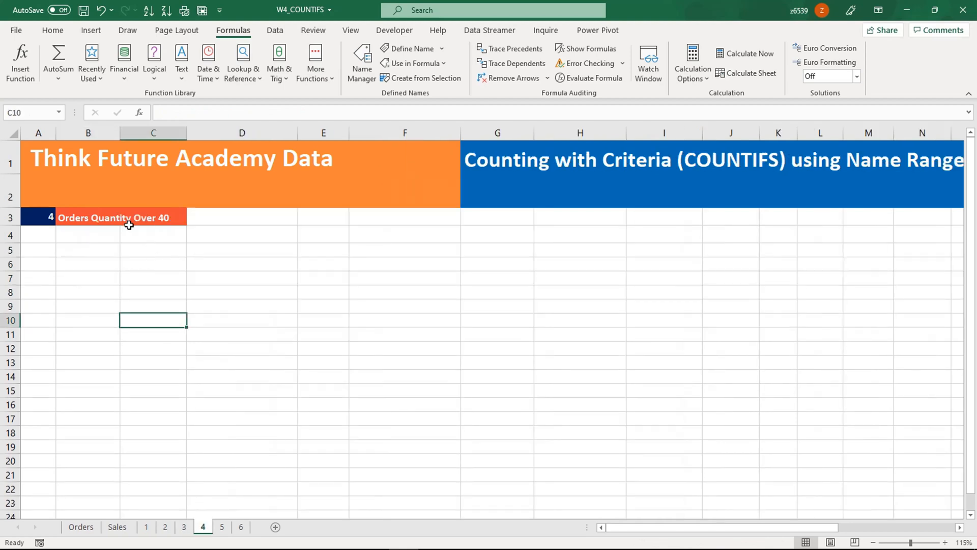
left_click(173, 256)
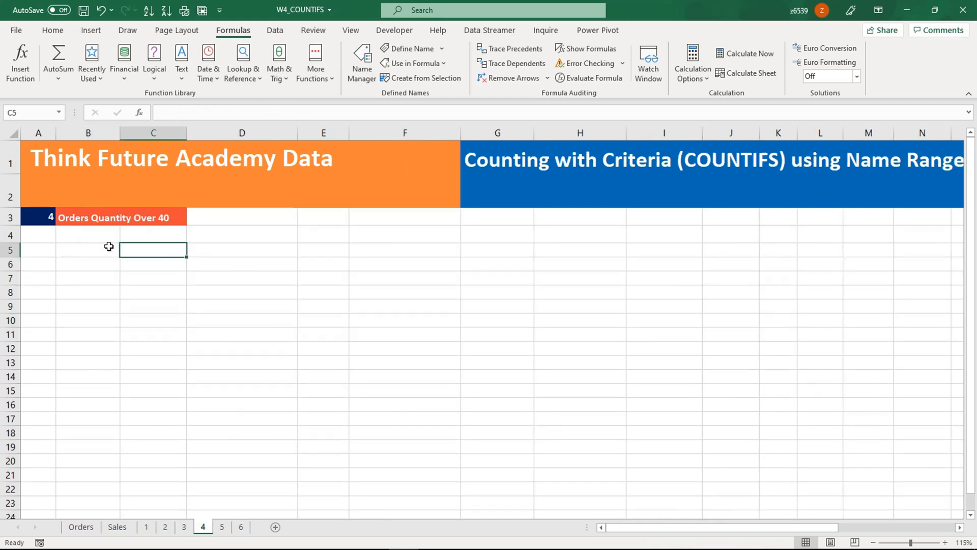
left_click(146, 526)
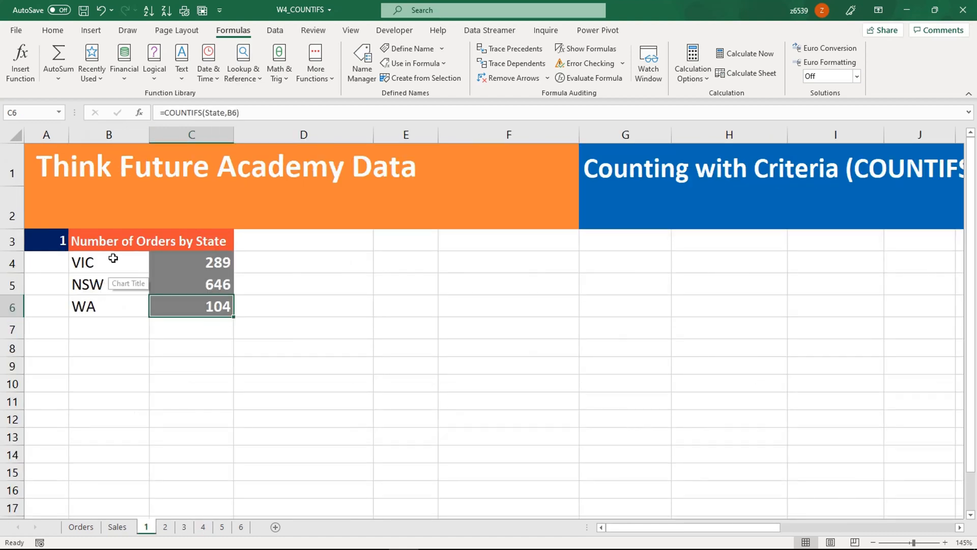
left_click_drag(115, 260, 139, 305)
key("ctrl+c")
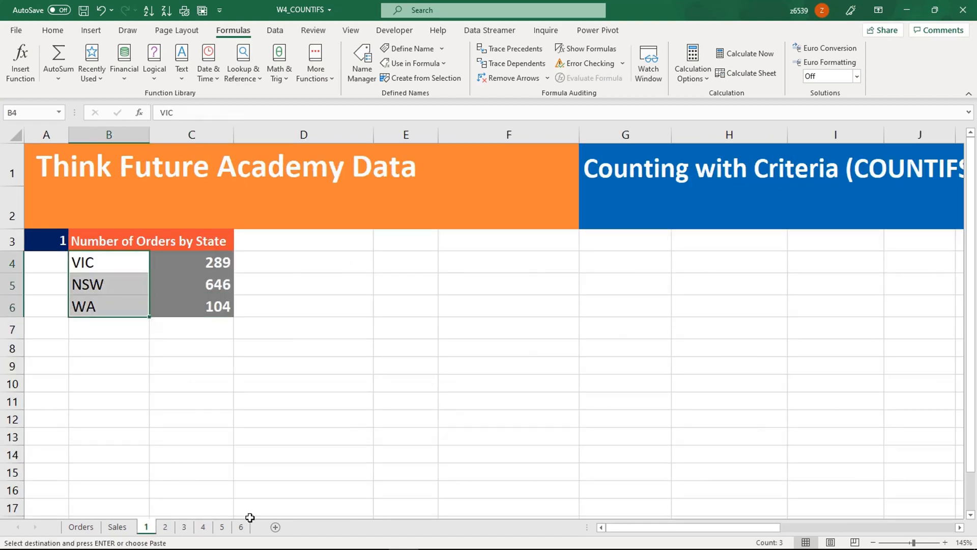
left_click(206, 527)
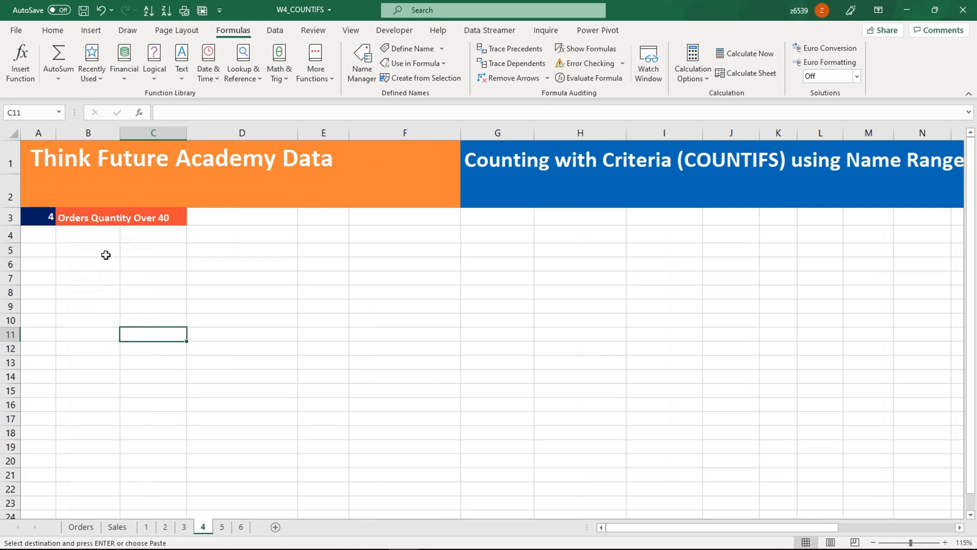
left_click(93, 237)
key("ctrl+v")
left_click(117, 329)
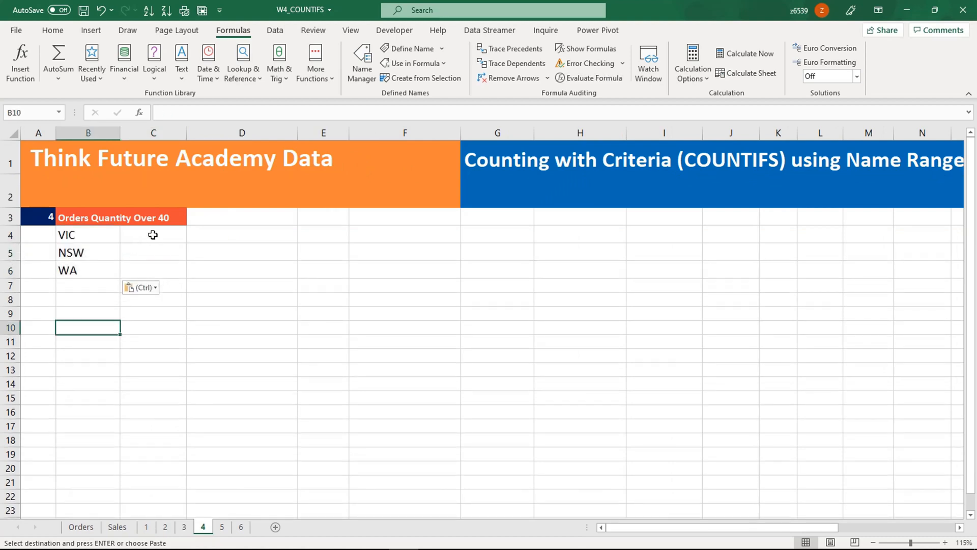
- Start a COUNTIFS formula in D4 of sheet 4 using the State named range with B4 as its criterion
left_click(174, 238)
left_click(253, 235)
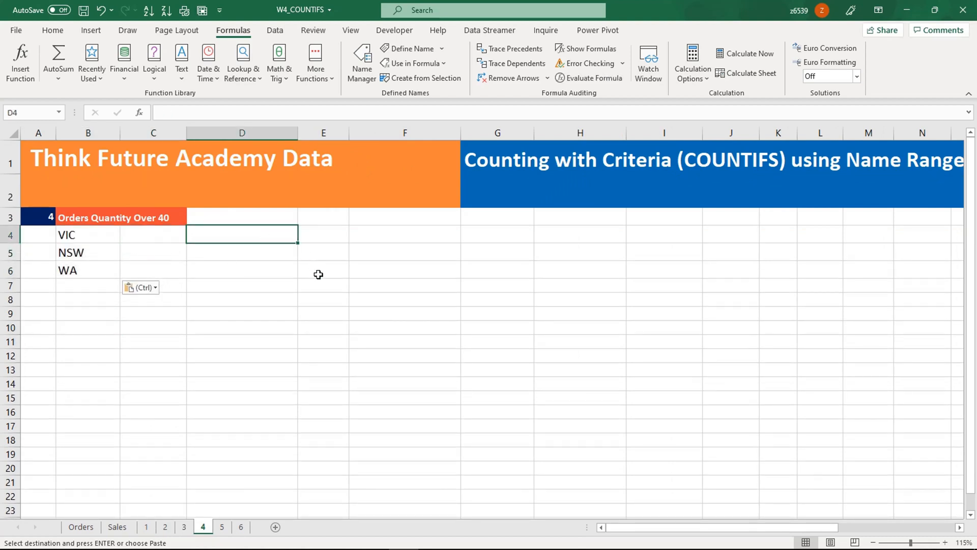
type("=")
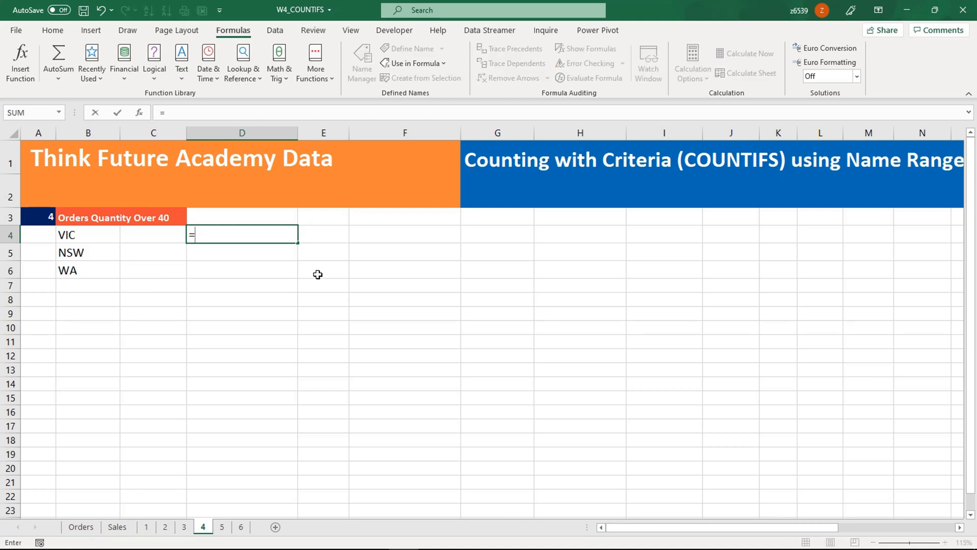
type("countifs")
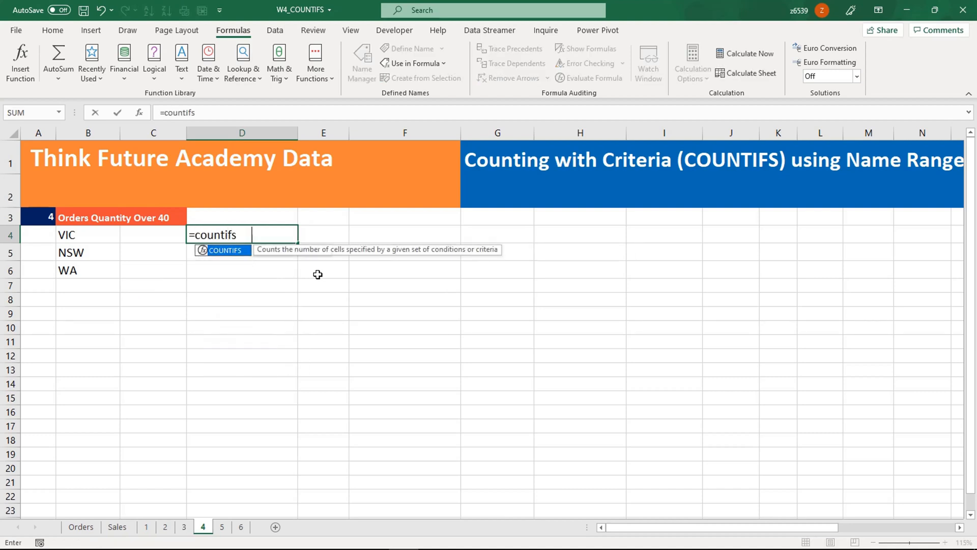
key("Tab")
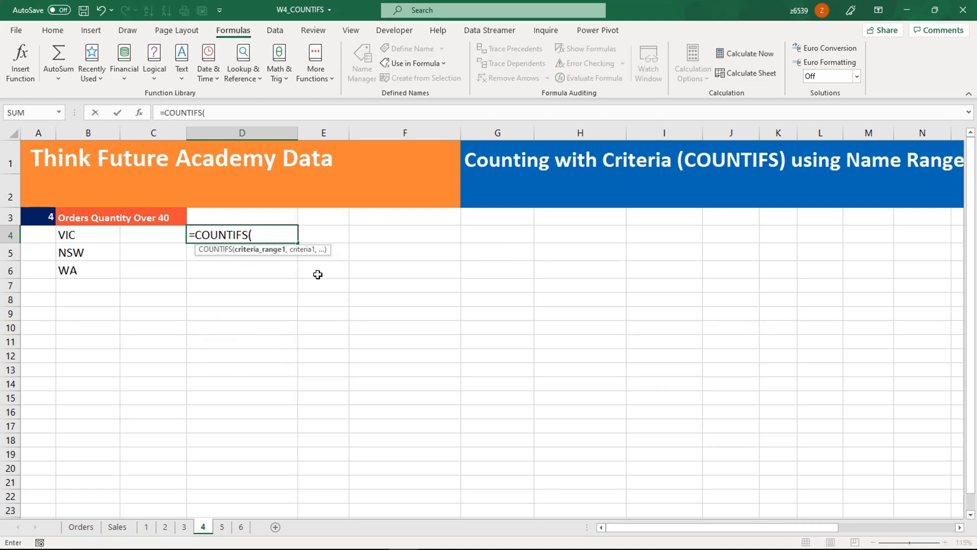
type("state")
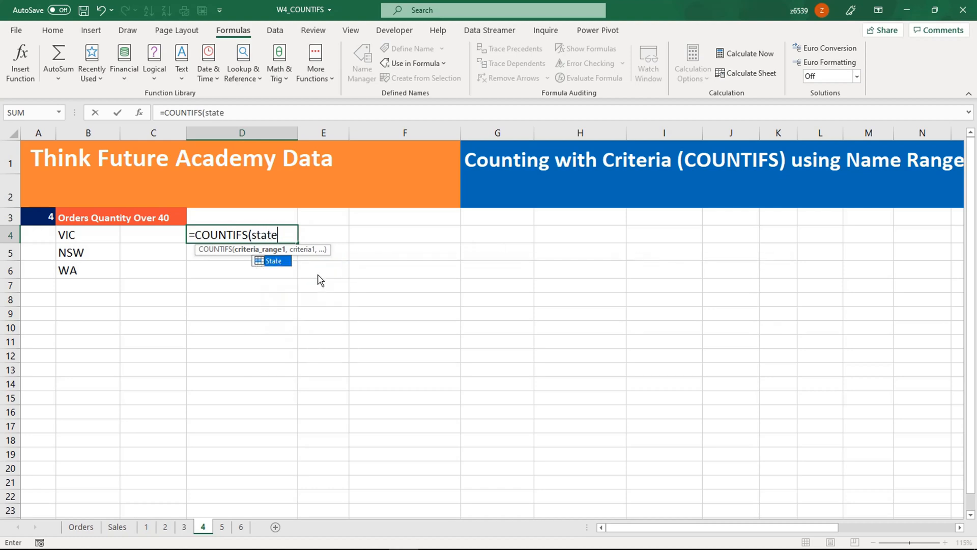
key("Tab")
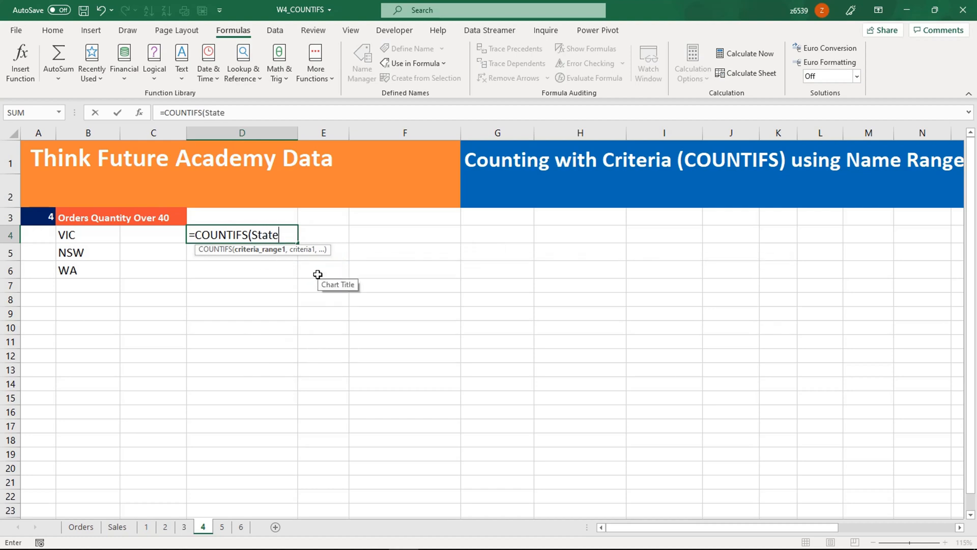
type(",")
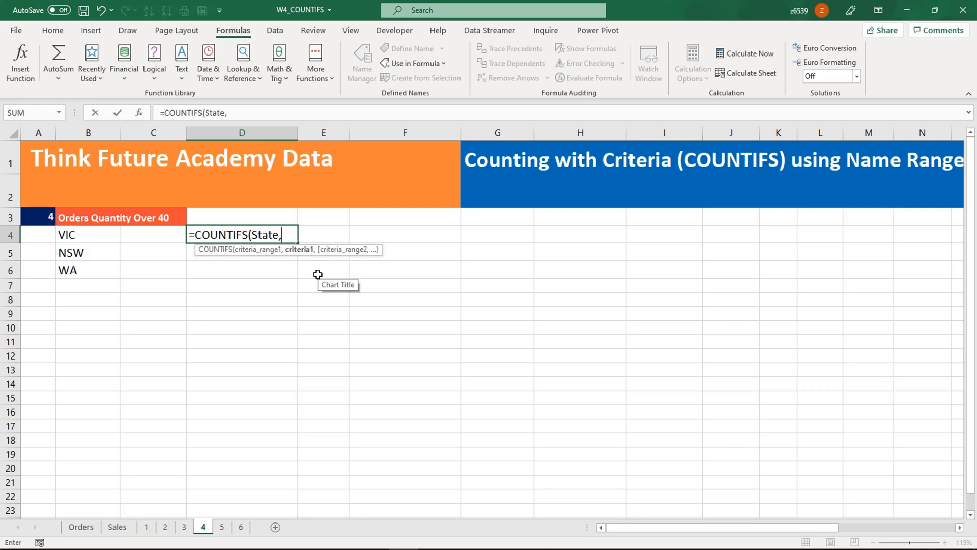
left_click(91, 240)
type(",")
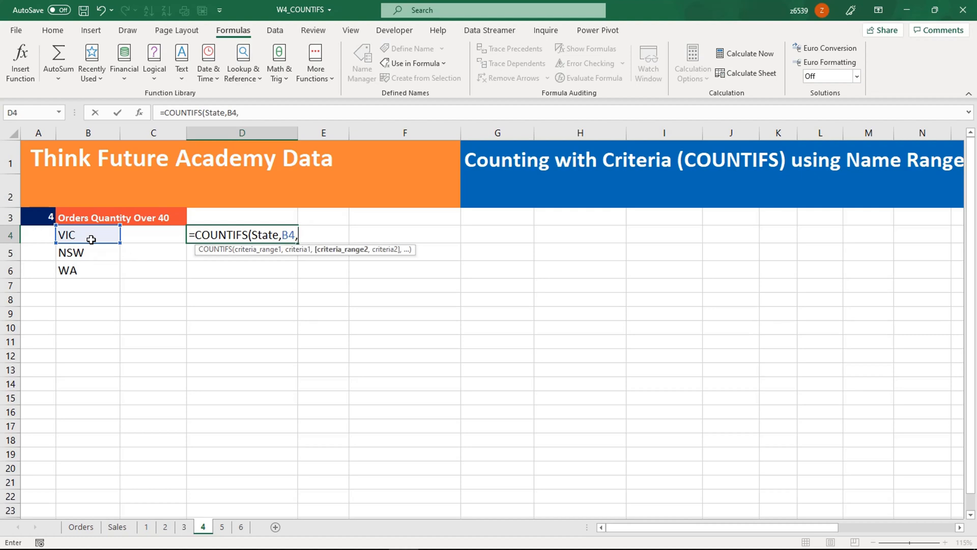
- Complete D4's formula with the Order_Quantity range and the criterion ">40", and enter it
type("order")
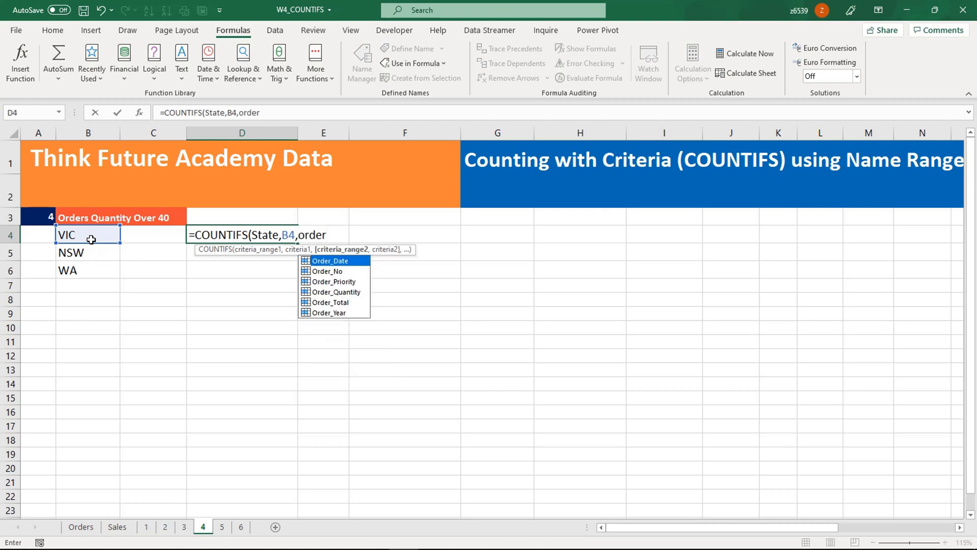
double_click(331, 292)
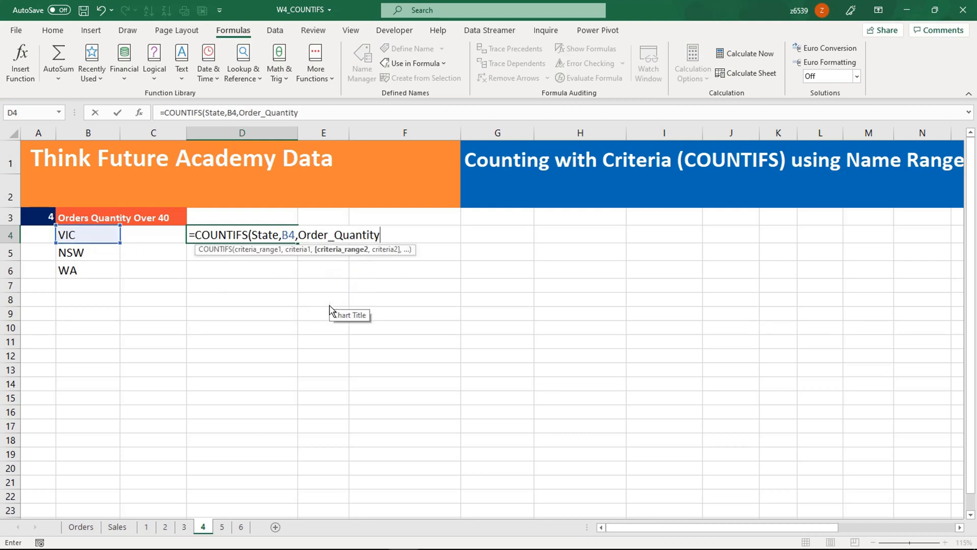
type(",\">40")
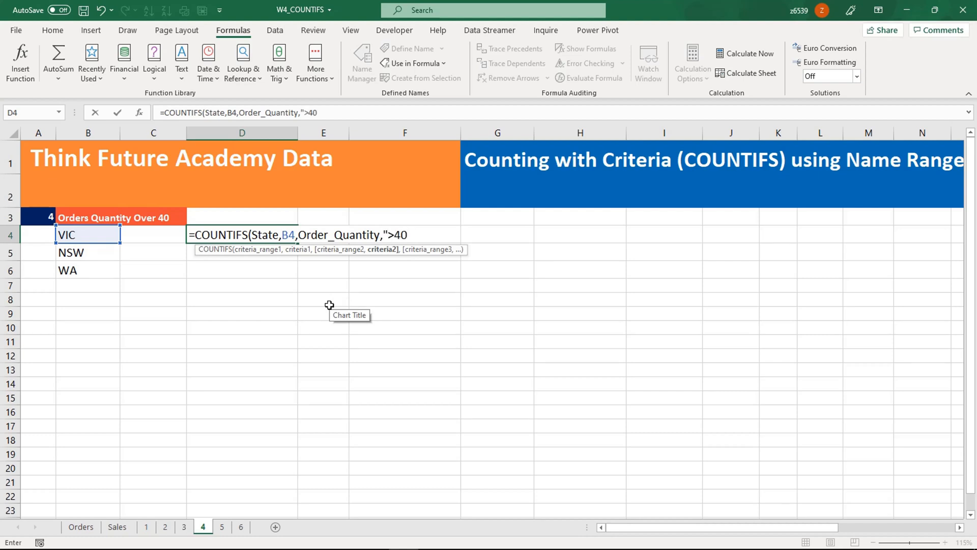
type("\")")
key("Return")
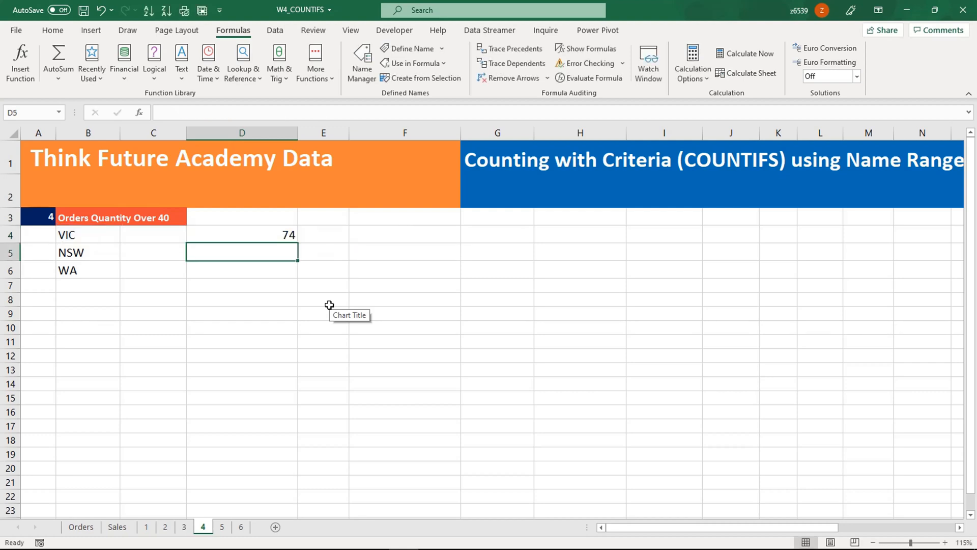
- Fill D4's COUNTIFS formula down through D6 on sheet 4 and check the copied formula in D6
left_click(270, 234)
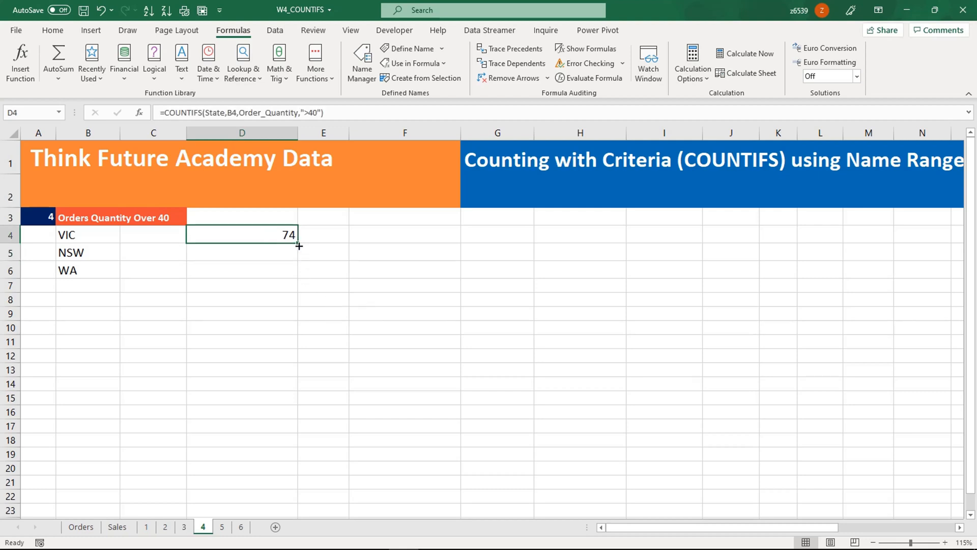
left_click_drag(297, 243, 294, 276)
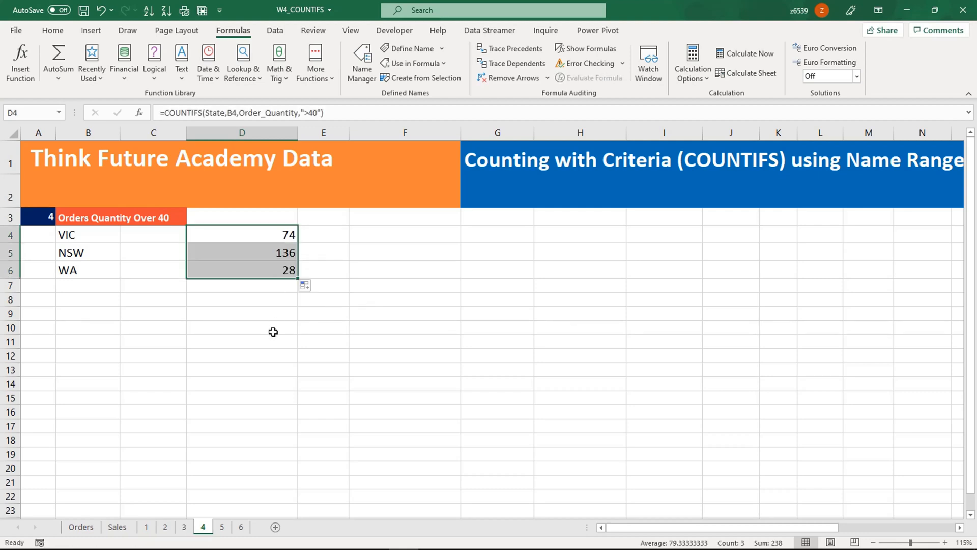
left_click(273, 332)
left_click(267, 271)
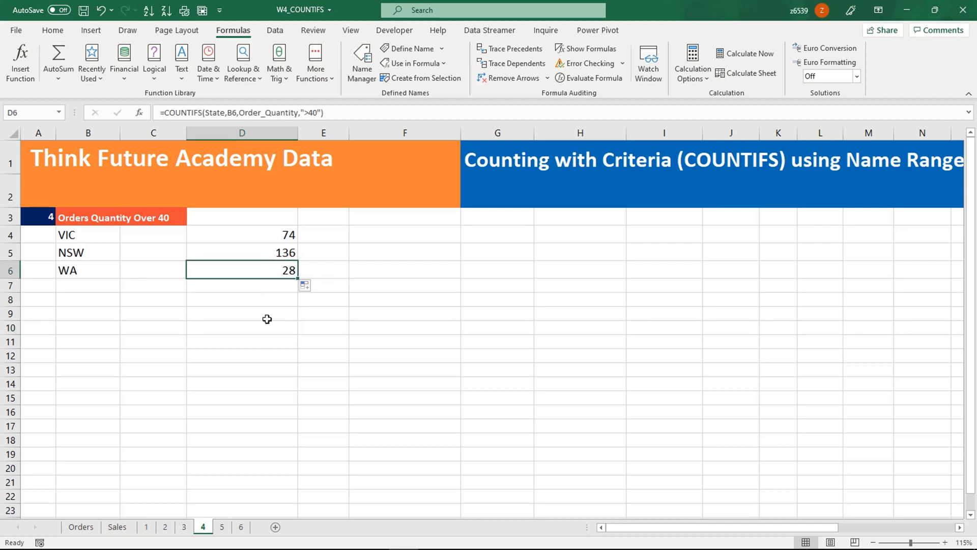
left_click(265, 330)
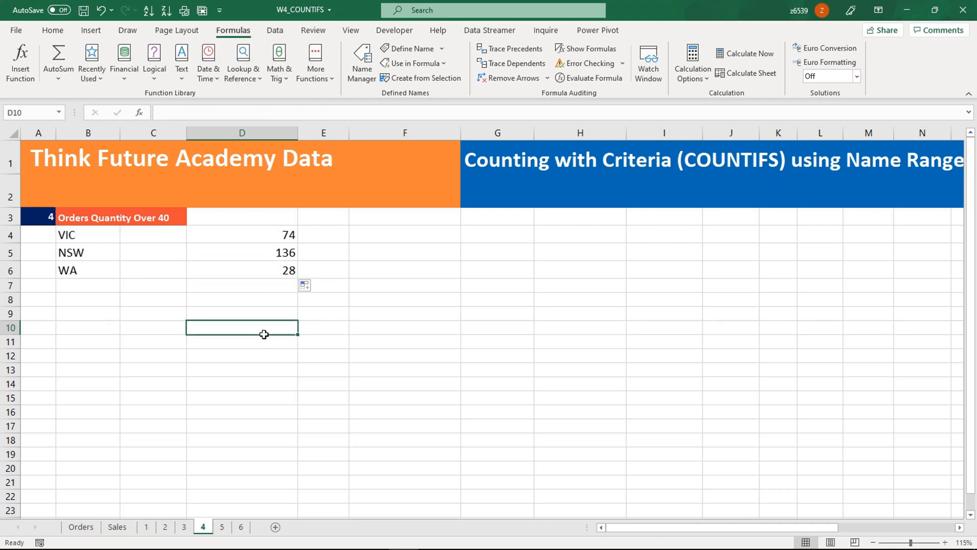
left_click(85, 236)
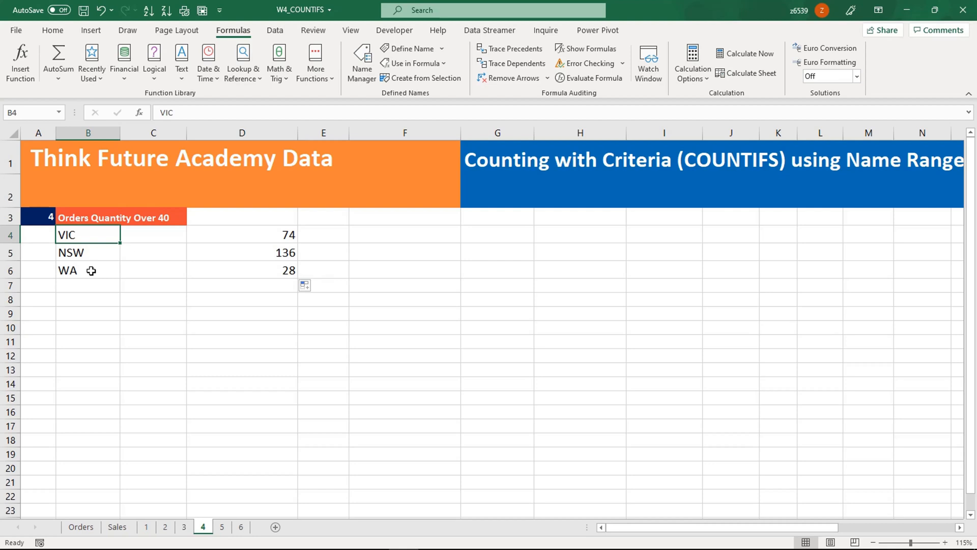
left_click(248, 235)
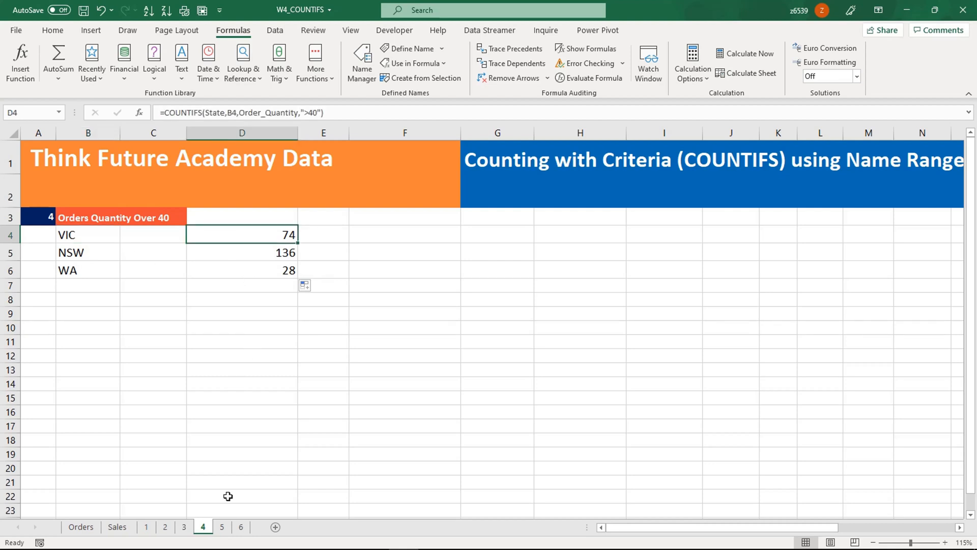
- Remove the existing data validation from C5:G5 on sheet 5 by allowing any value
left_click(222, 527)
left_click(254, 376)
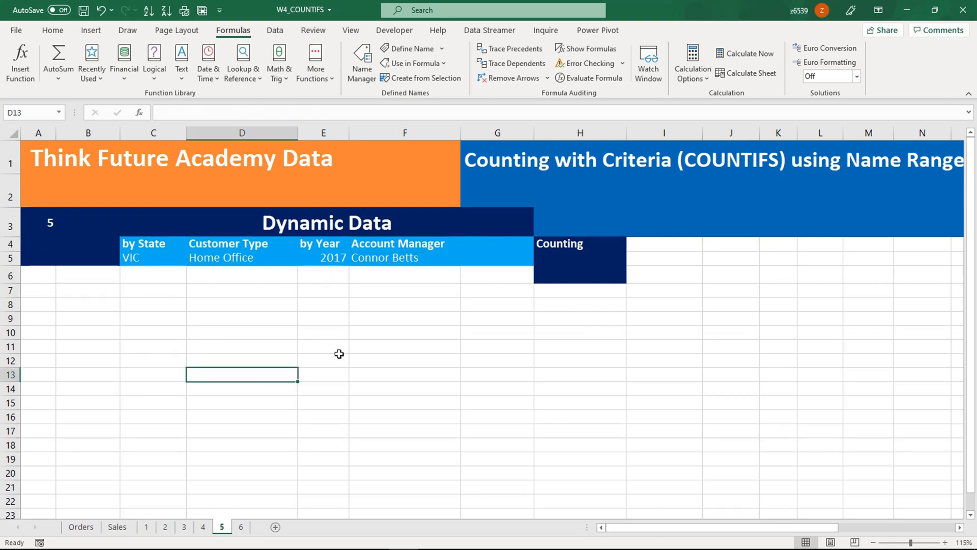
left_click(328, 225)
left_click(356, 363)
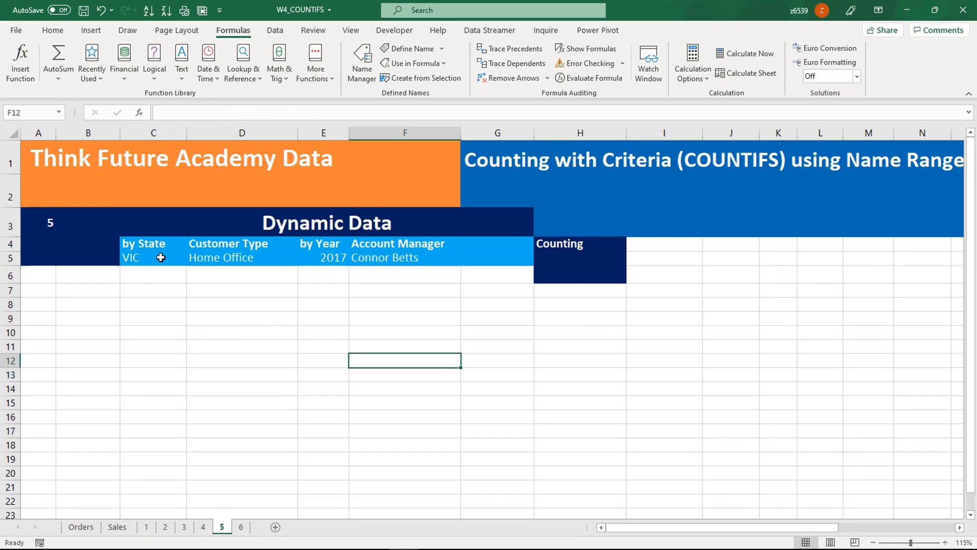
mouse_move(155, 257)
left_mouse_down()
mouse_move(514, 258)
mouse_move(231, 270)
mouse_move(173, 259)
left_mouse_up()
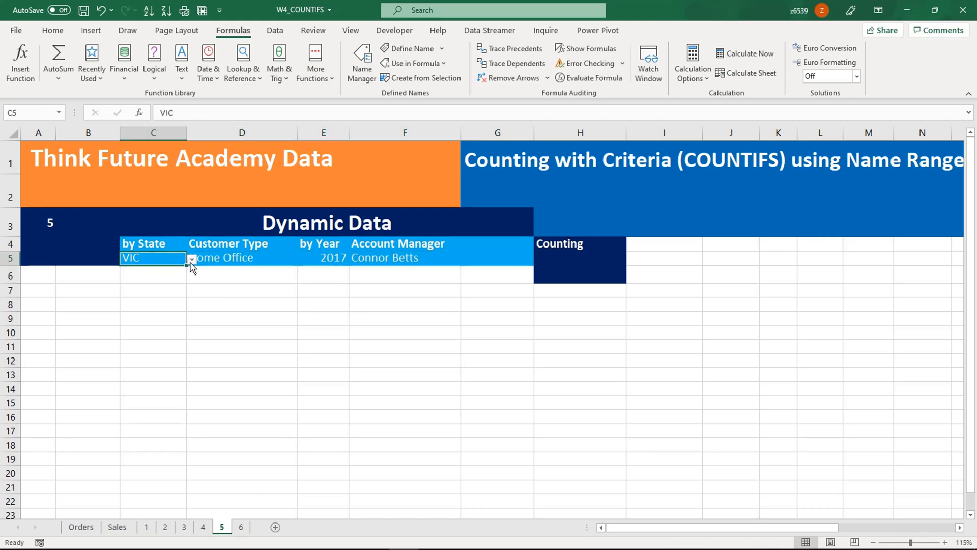
left_click_drag(173, 258, 473, 265)
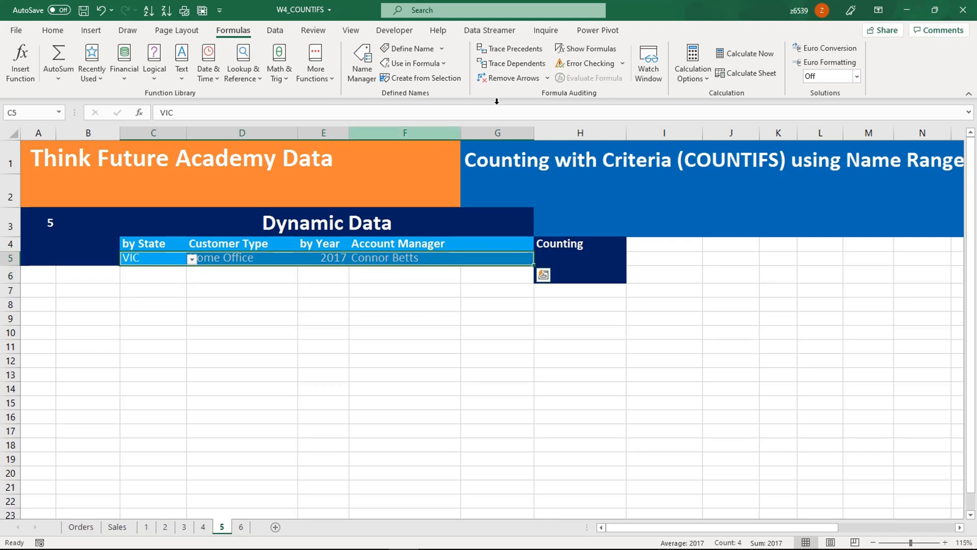
left_click(275, 31)
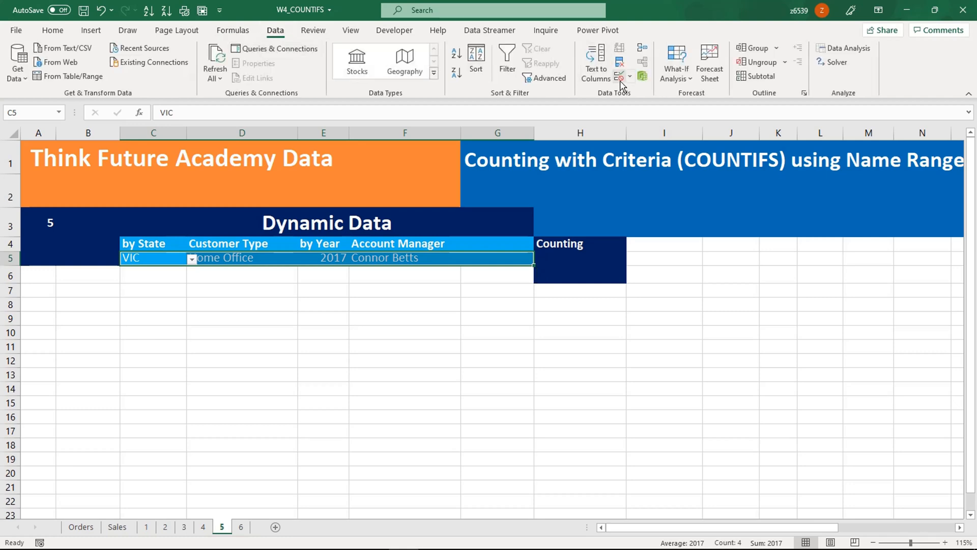
left_click(619, 79)
left_click(465, 317)
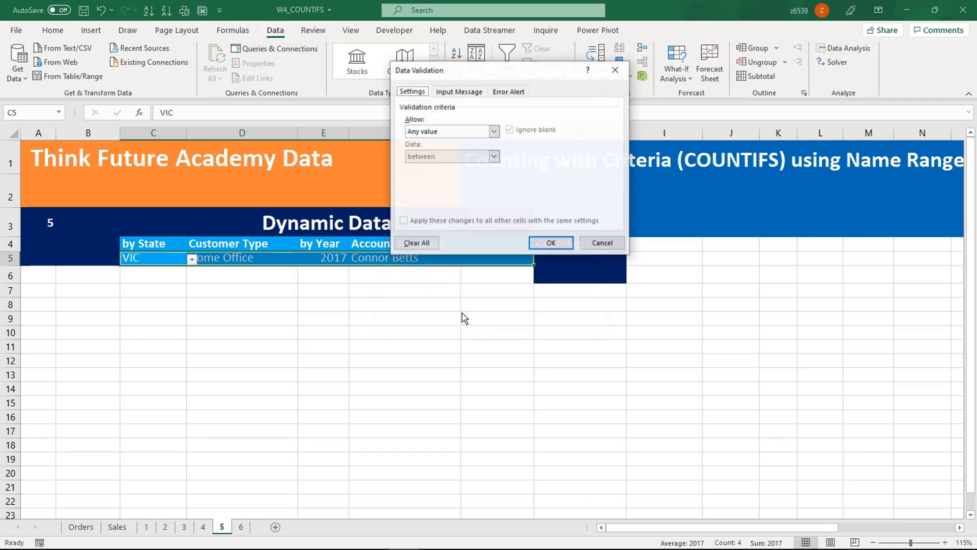
left_click(454, 133)
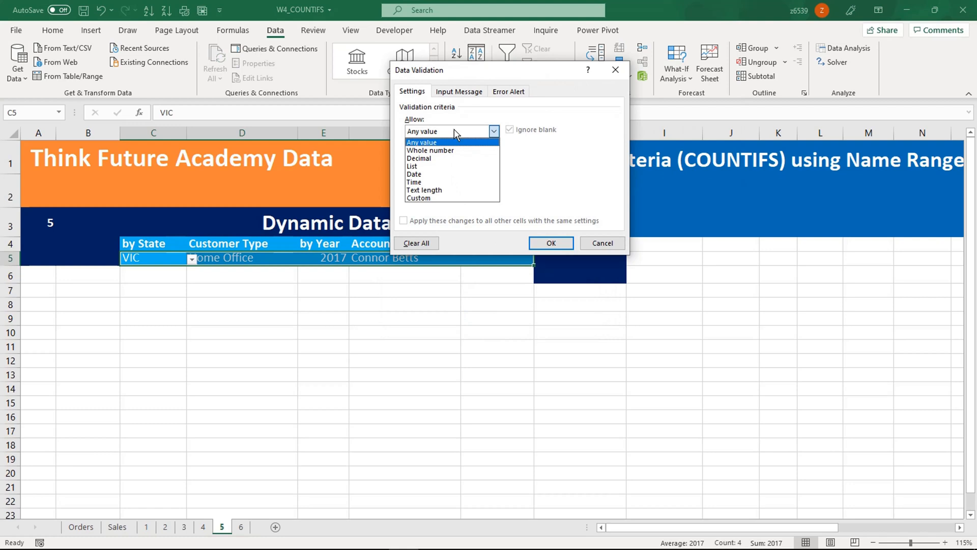
left_click(453, 143)
left_click(546, 243)
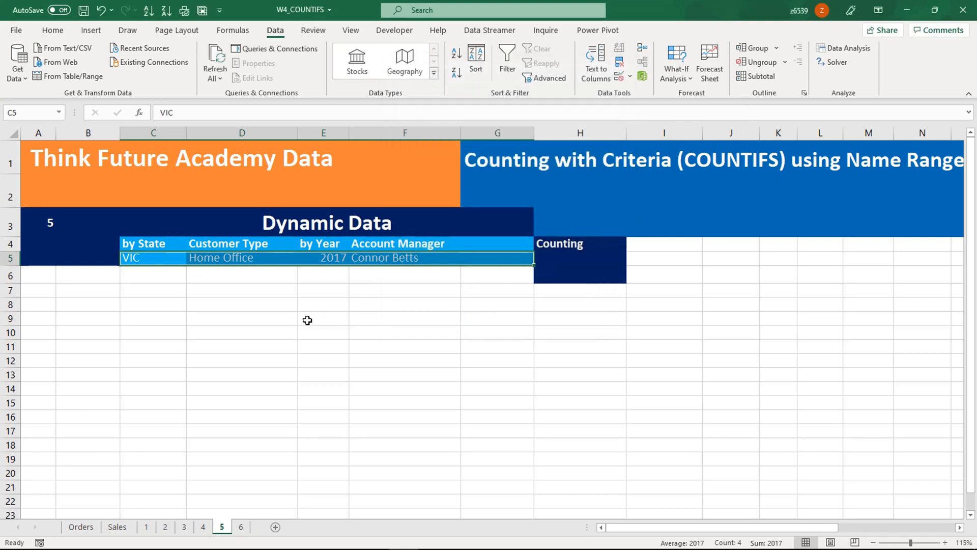
- Clear the contents of C5:G5 under the Dynamic Data headings
left_click(170, 300)
left_click_drag(159, 258, 503, 257)
key("Delete")
left_click(262, 314)
- Add a list validation to the by State cell C5, using B4:B6 on sheet 1 as its source
left_click(165, 260)
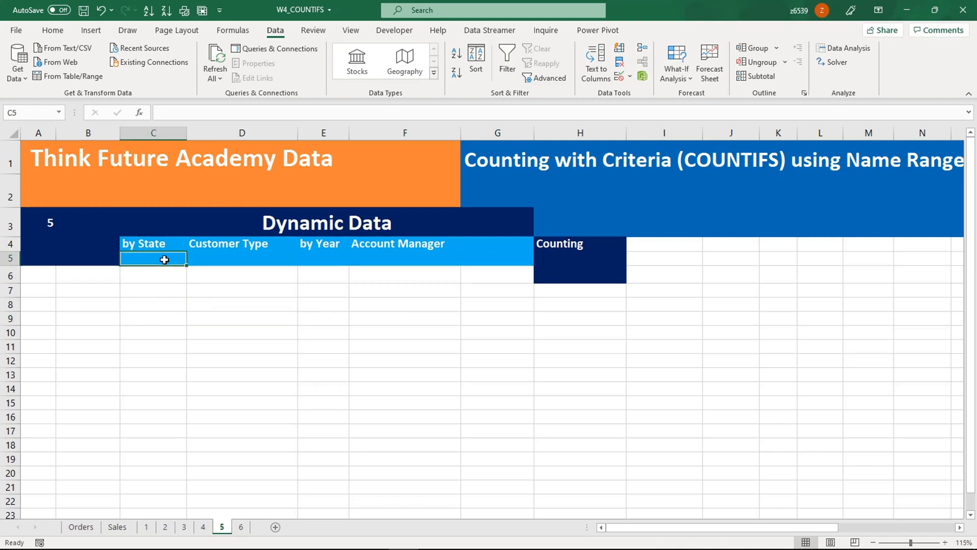
left_click(619, 77)
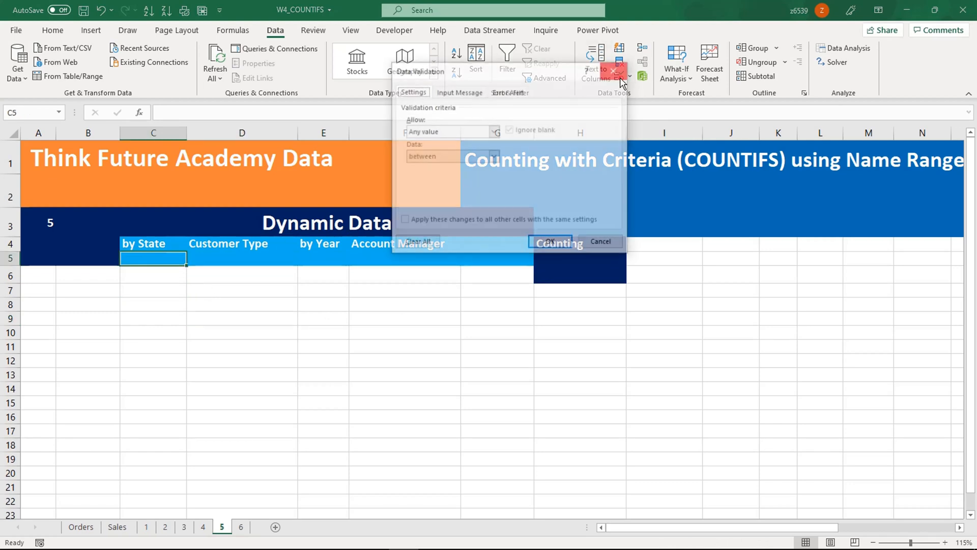
left_click(494, 131)
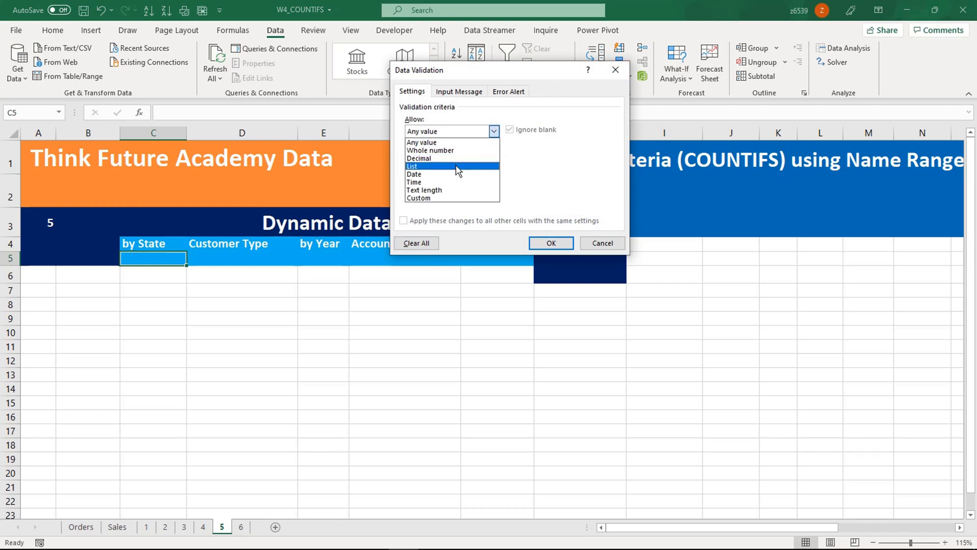
left_click(458, 166)
left_click(565, 181)
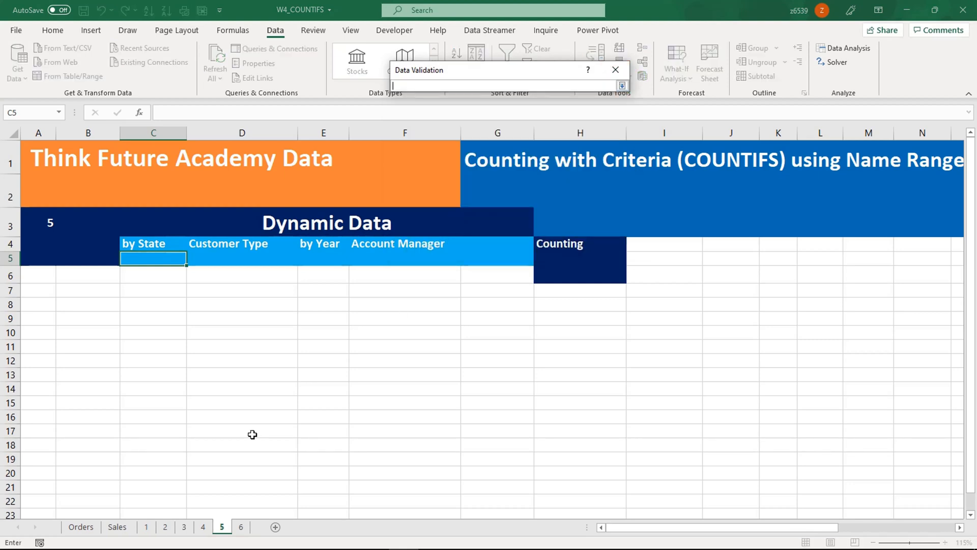
left_click(146, 526)
left_click_drag(122, 261, 115, 304)
left_click(622, 85)
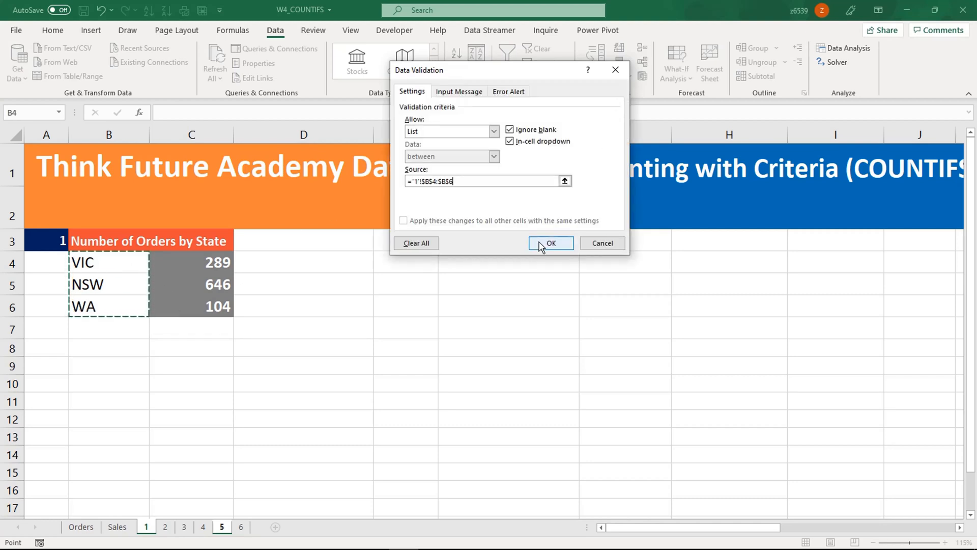
left_click(543, 243)
- Add a list validation to the Customer Type cell D5, using B4:B7 on sheet 2 as its source
left_click(272, 259)
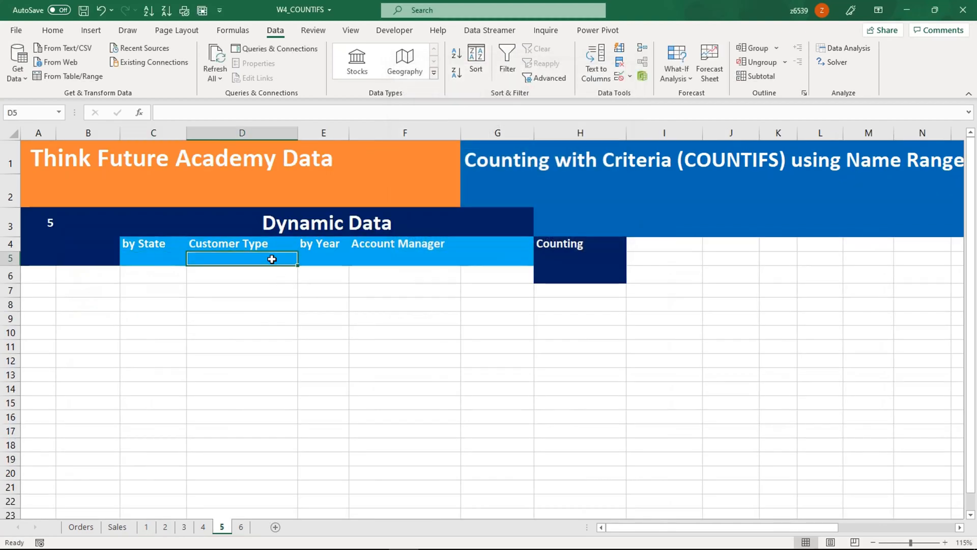
left_click(620, 81)
left_click(483, 132)
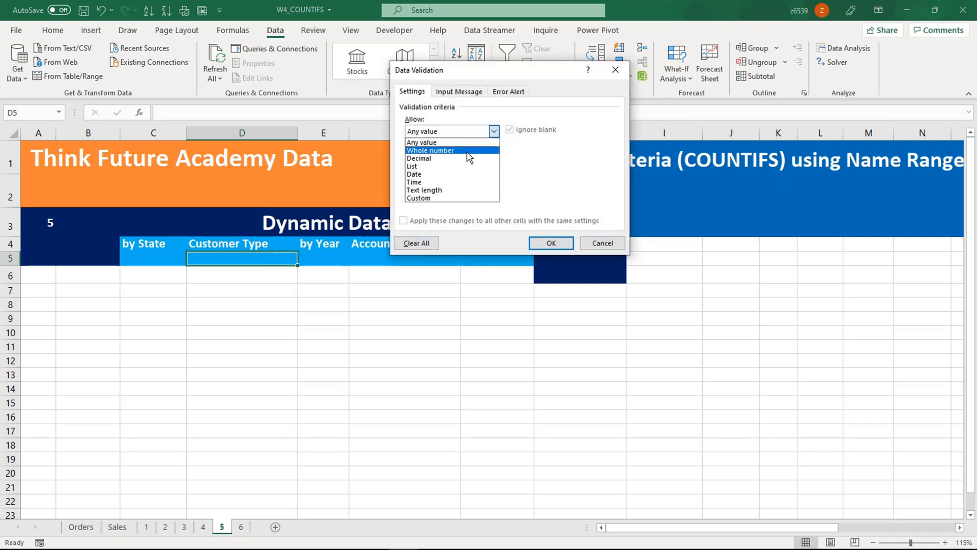
left_click(461, 162)
left_click(565, 182)
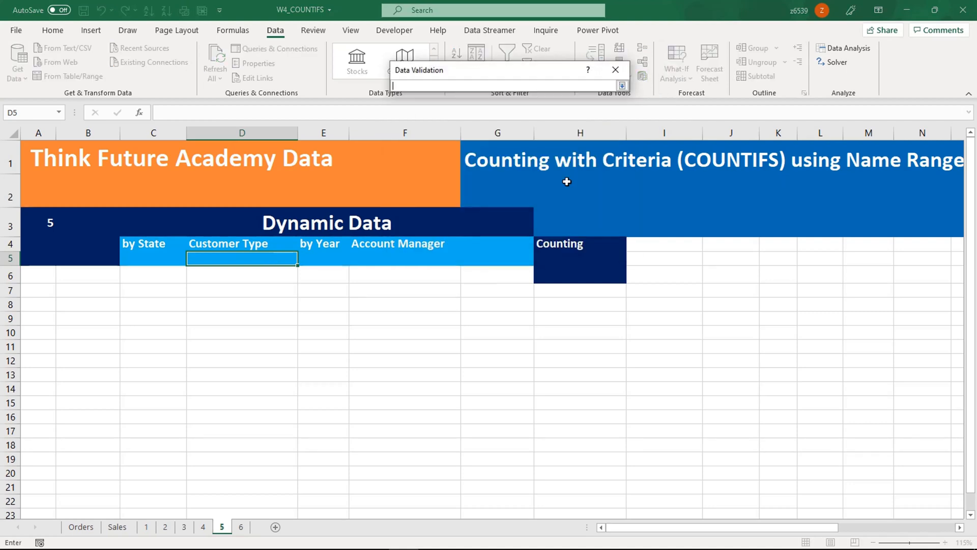
left_click(166, 527)
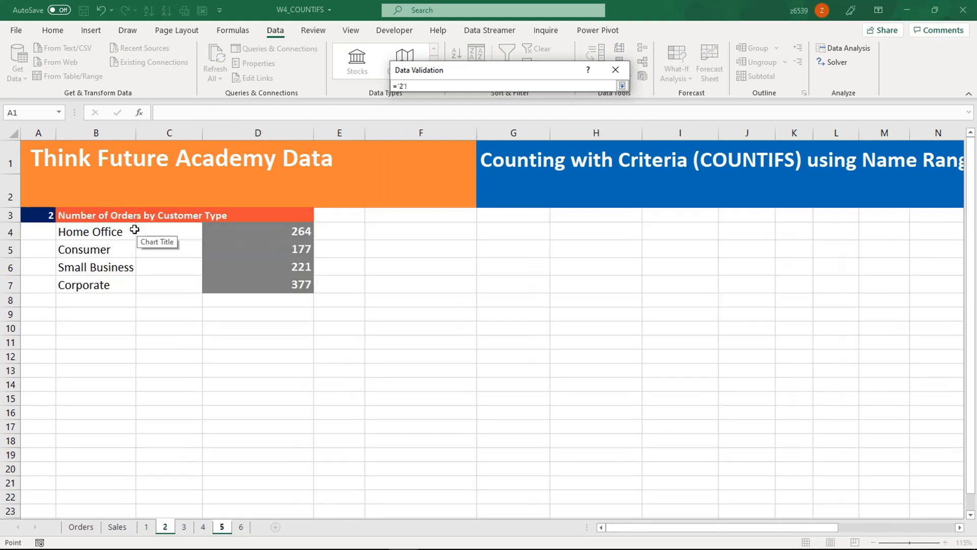
left_click_drag(116, 231, 107, 285)
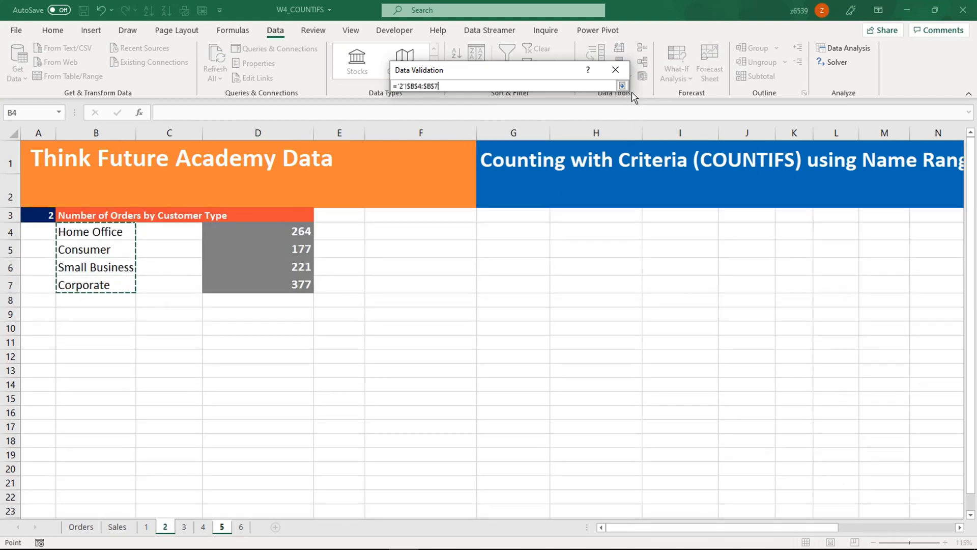
left_click(621, 85)
left_click(550, 244)
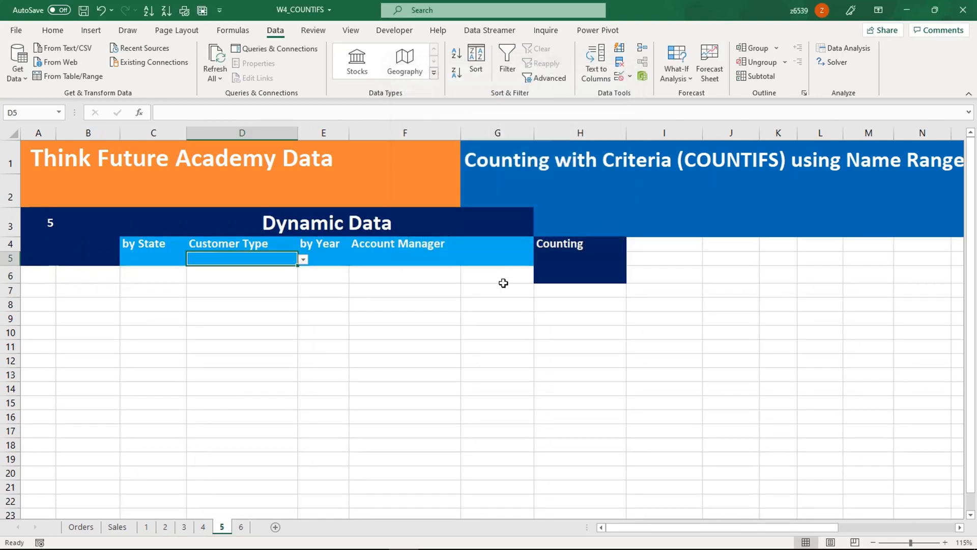
- Add a list validation to the by Year cell E5, using B4:B8 on sheet 3 as its source
left_click(327, 258)
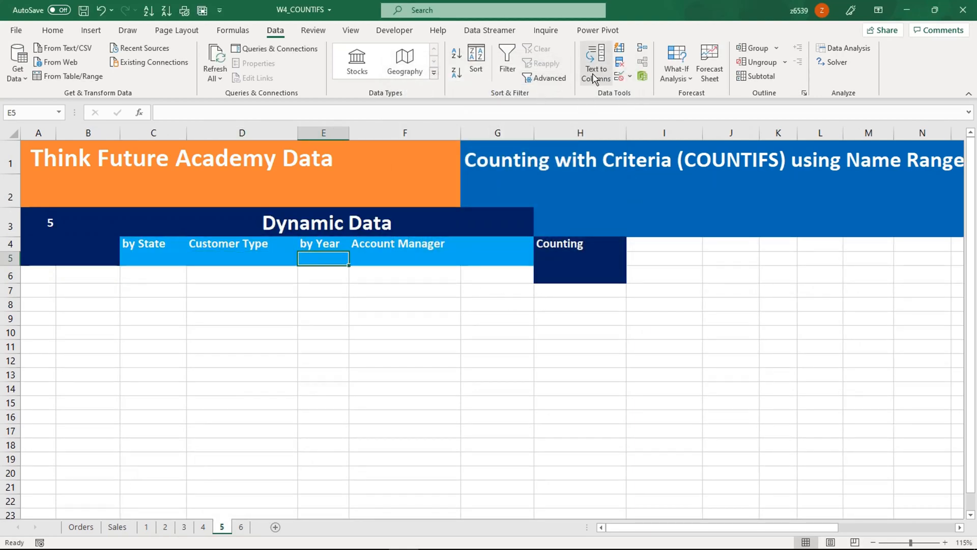
left_click(620, 78)
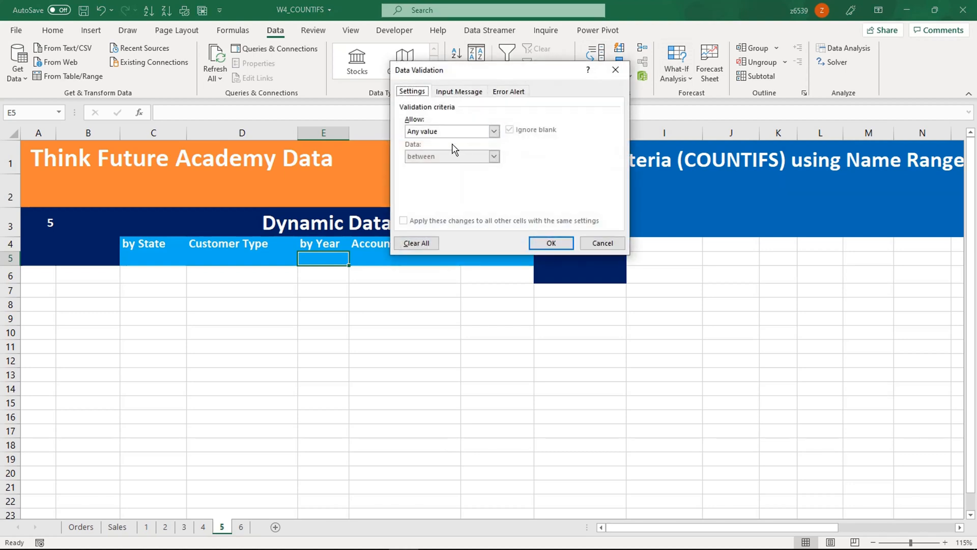
left_click(493, 131)
left_click(446, 166)
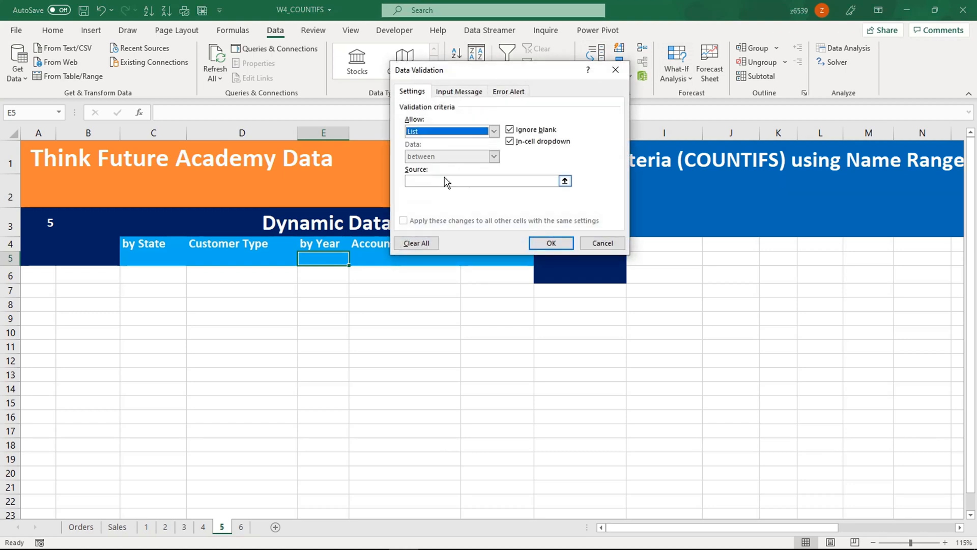
left_click(565, 181)
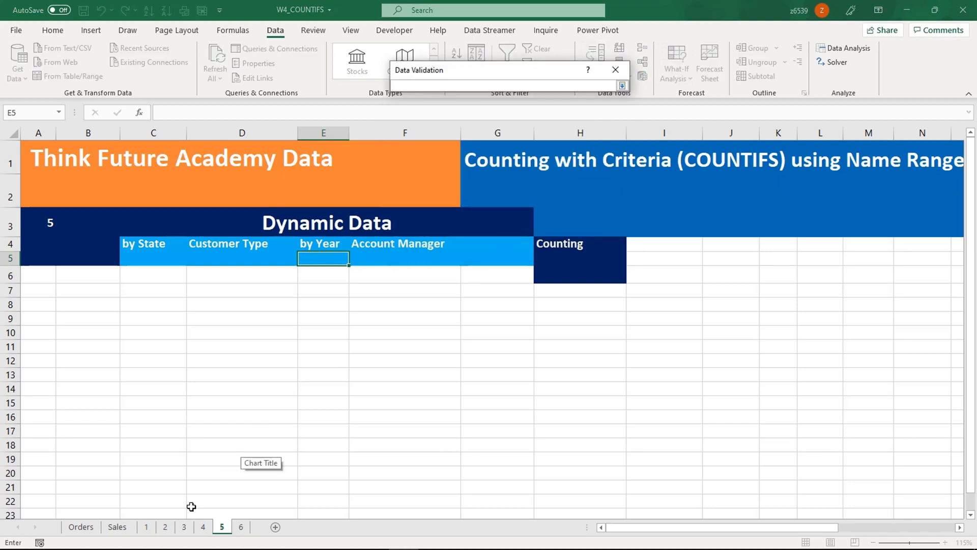
left_click(184, 527)
left_click_drag(77, 234, 87, 305)
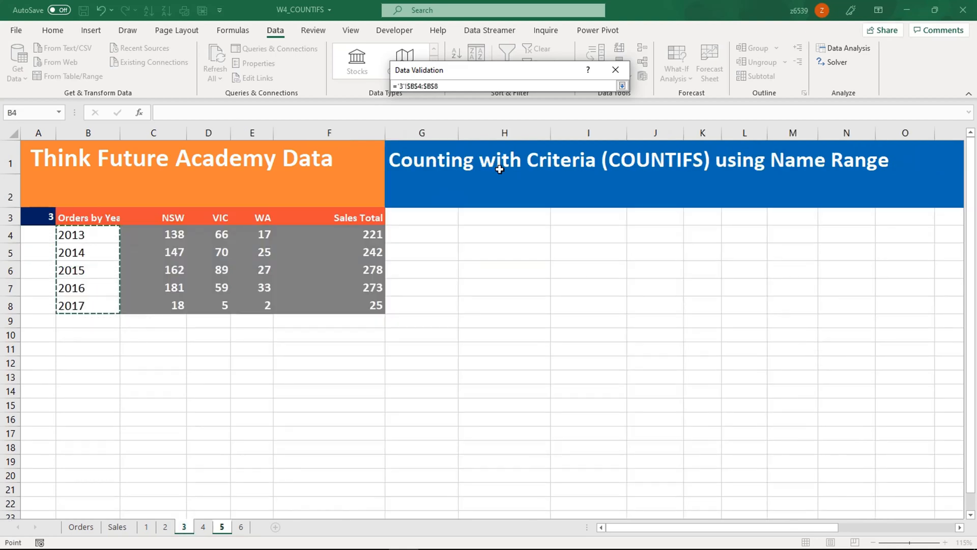
left_click(621, 86)
left_click(551, 243)
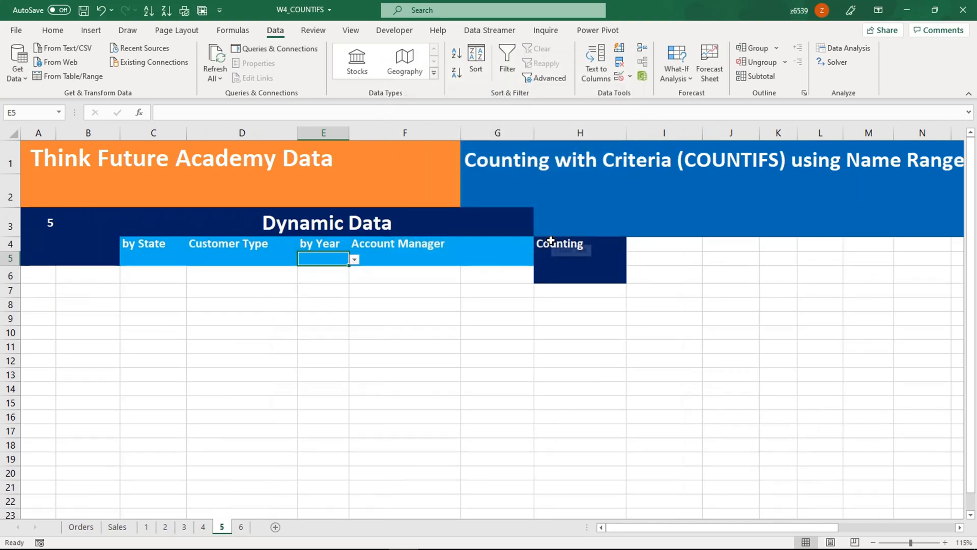
- Add a list validation to the Account Manager cell F5, using A21:A34 on the Sales sheet as its source
left_click(393, 259)
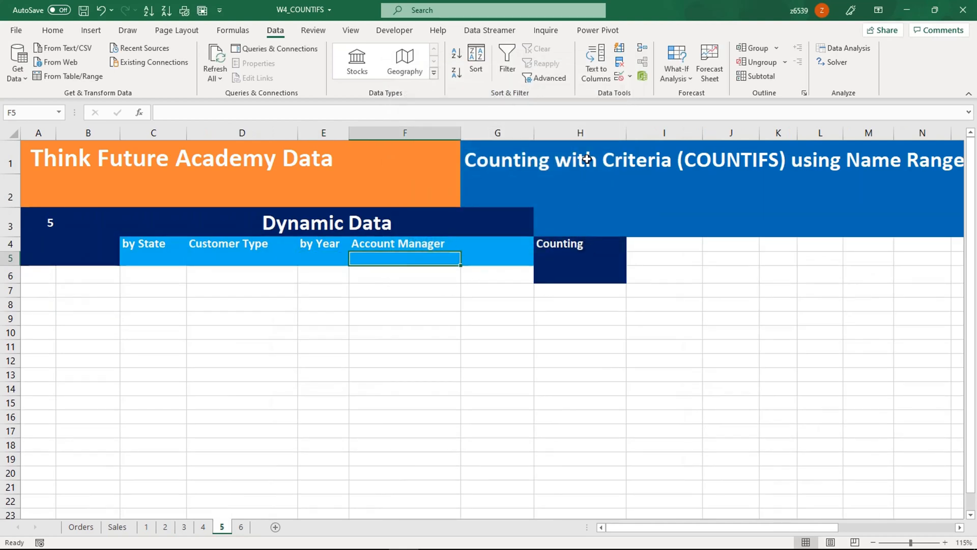
left_click(620, 82)
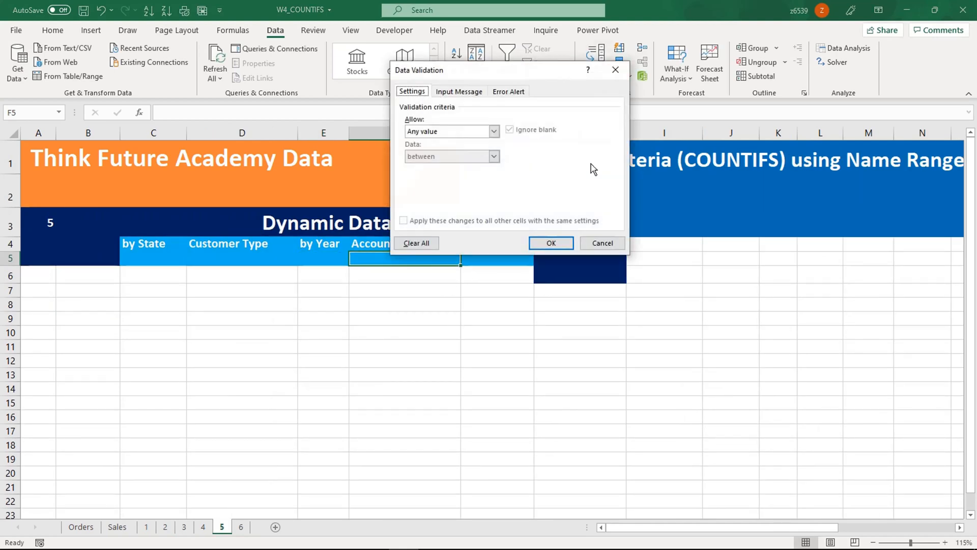
left_click(494, 132)
left_click(463, 166)
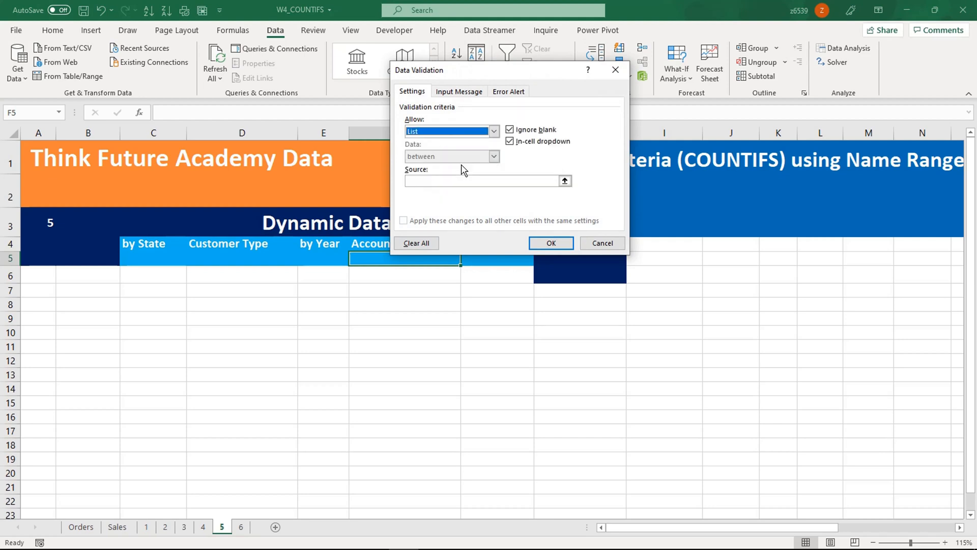
left_click(566, 184)
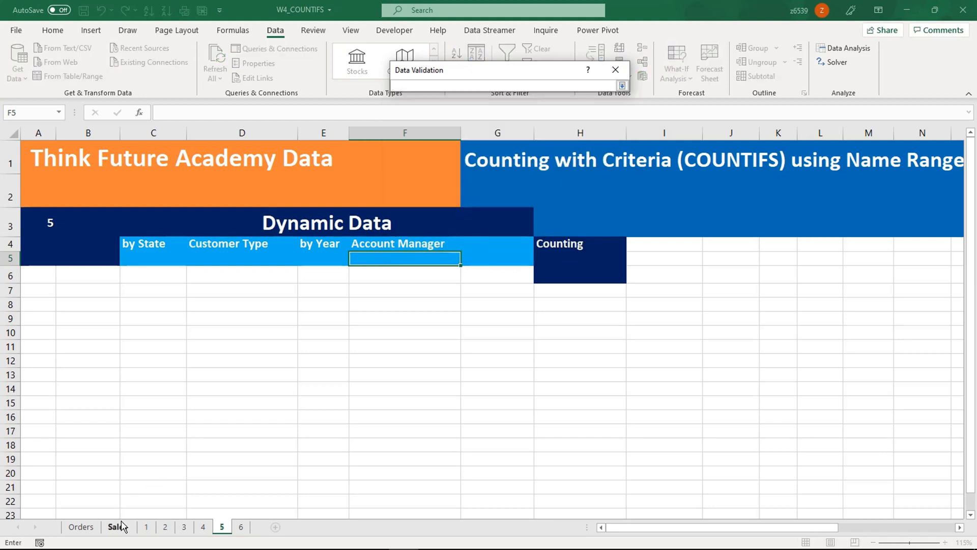
left_click(117, 527)
left_click_drag(61, 328, 61, 488)
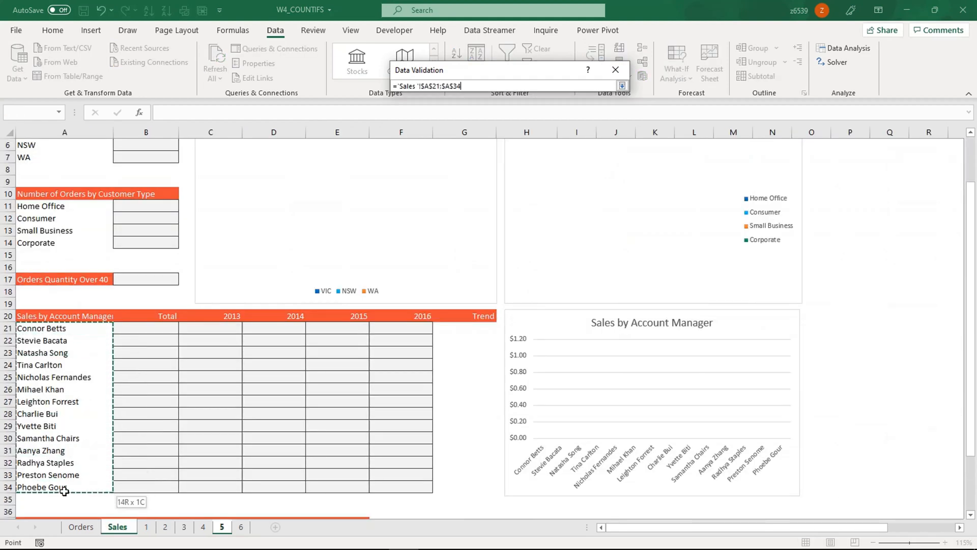
left_click(622, 85)
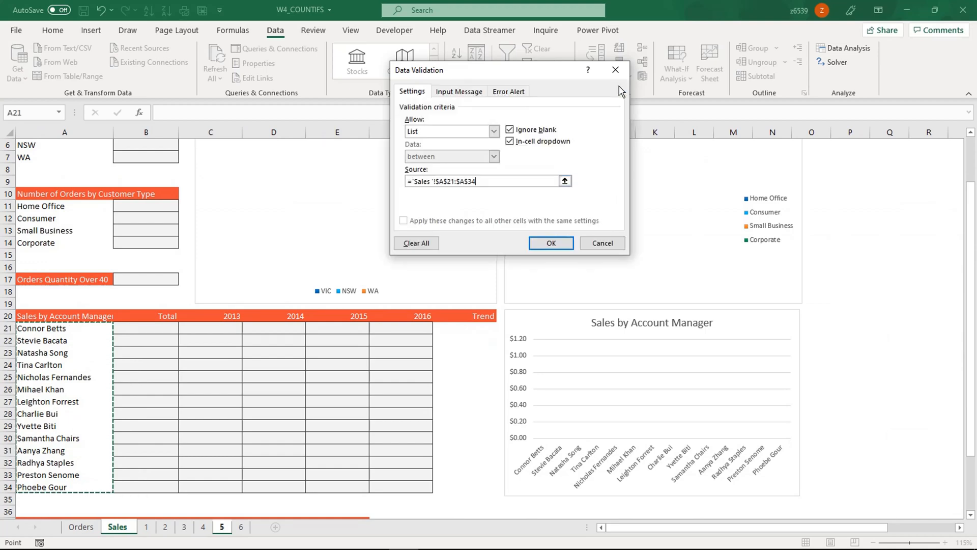
left_click(554, 241)
left_click(511, 318)
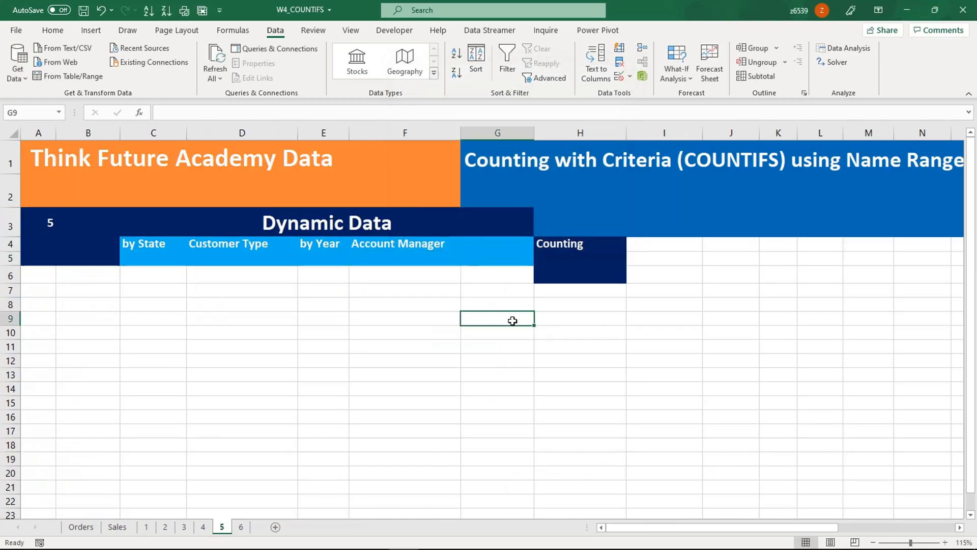
- Choose VIC as the state in C5 and Home Office as the customer type in D5
left_click(493, 256)
left_click(573, 279)
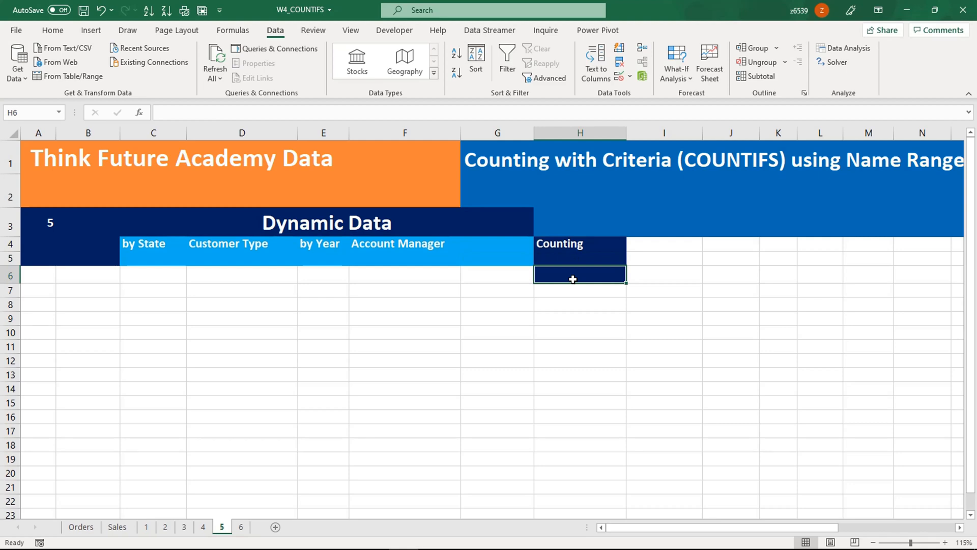
left_click(154, 257)
left_click(193, 261)
left_click(168, 279)
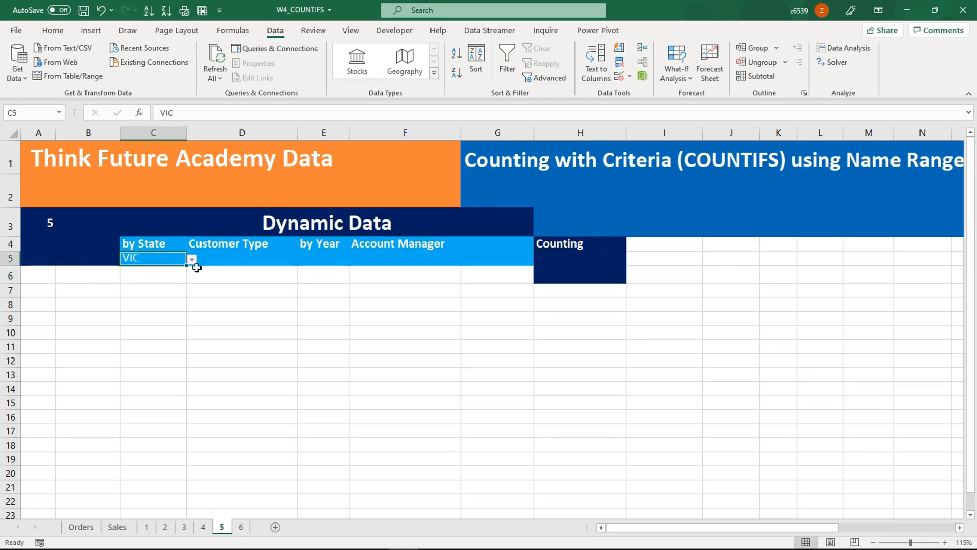
left_click(279, 262)
left_click(304, 259)
left_click(287, 267)
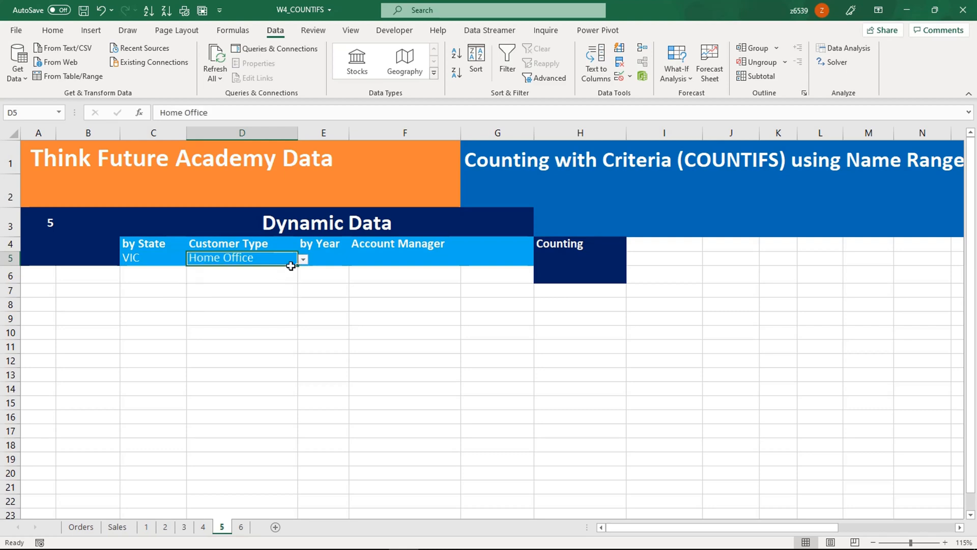
- Choose 2013 as the year in E5 and the first listed account manager in F5
left_click(326, 260)
left_click(353, 260)
left_click(336, 279)
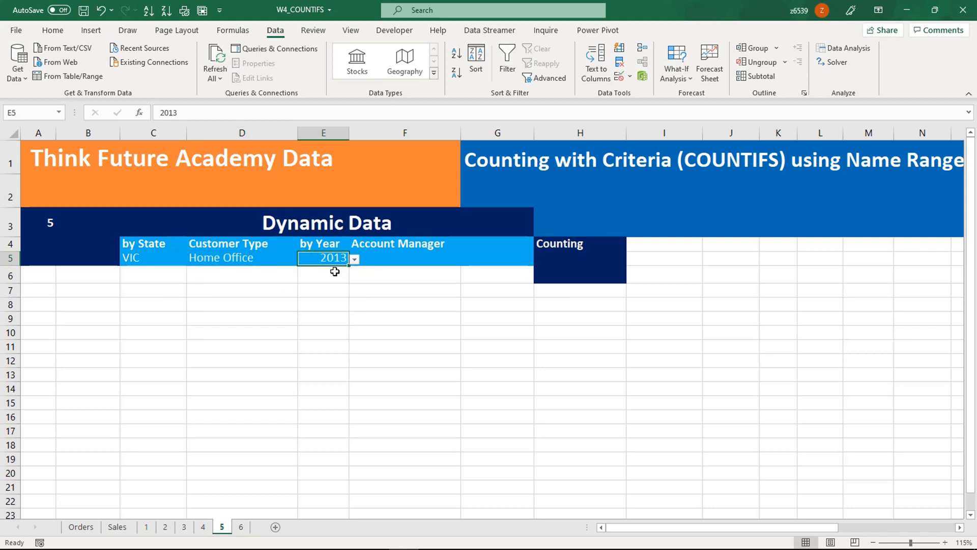
left_click(410, 260)
left_click(465, 260)
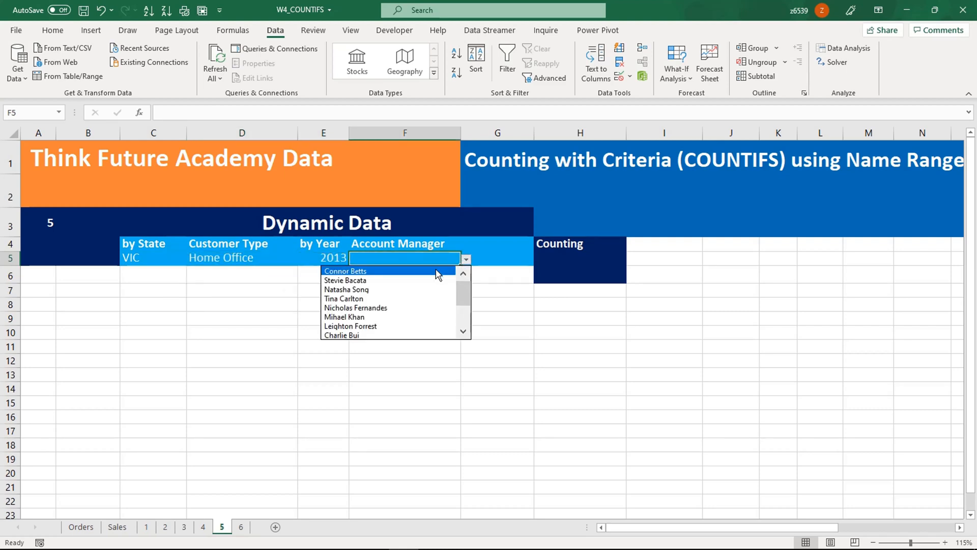
left_click(436, 271)
- Start a COUNTIFS formula in the Counting cell H6, matching the named range State against C5
left_click(547, 273)
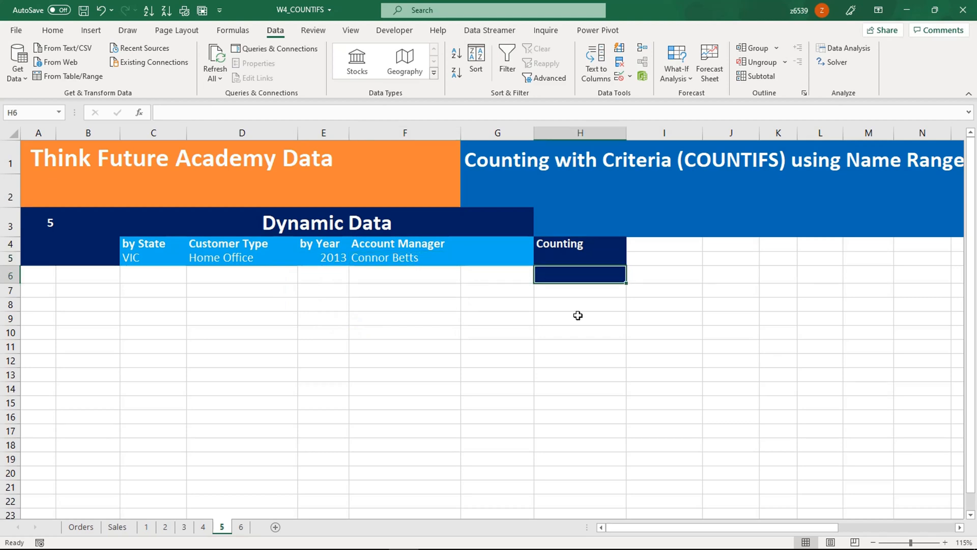
key("Up")
key("Up")
key("Down")
key("Down")
type("=coun")
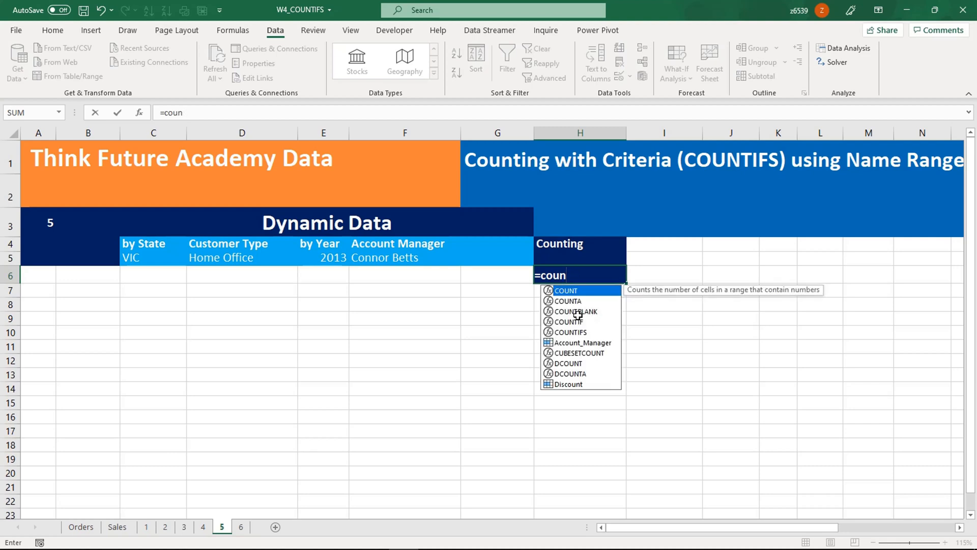
type("i")
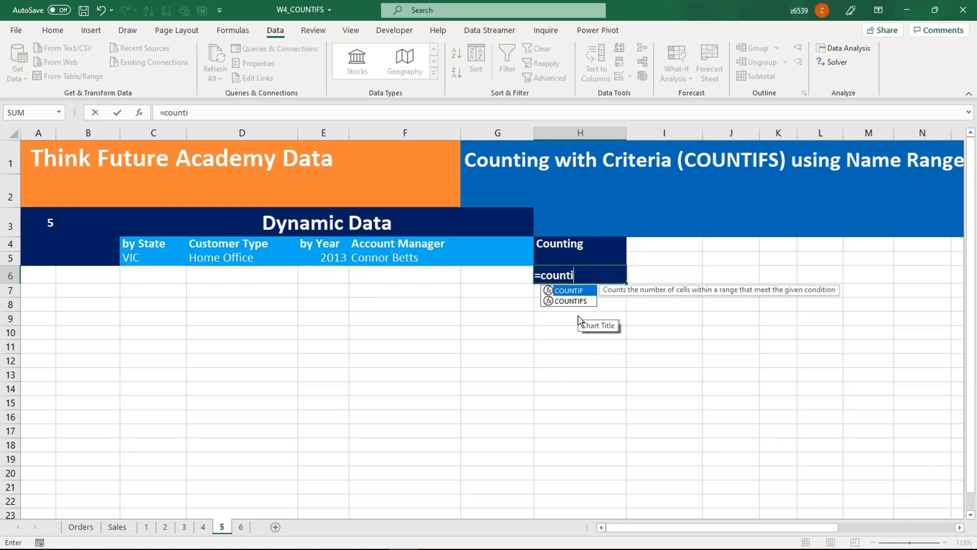
key("Down")
key("Tab")
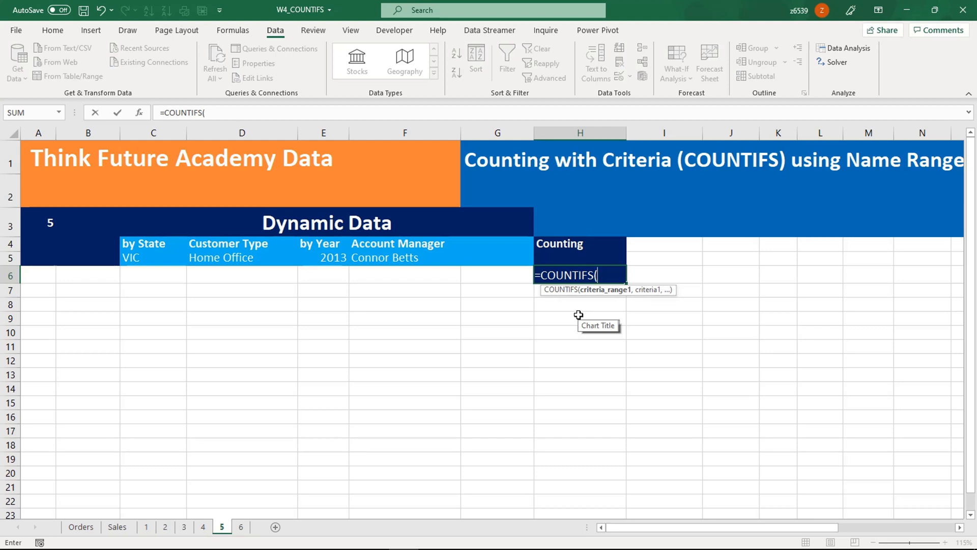
type("stat")
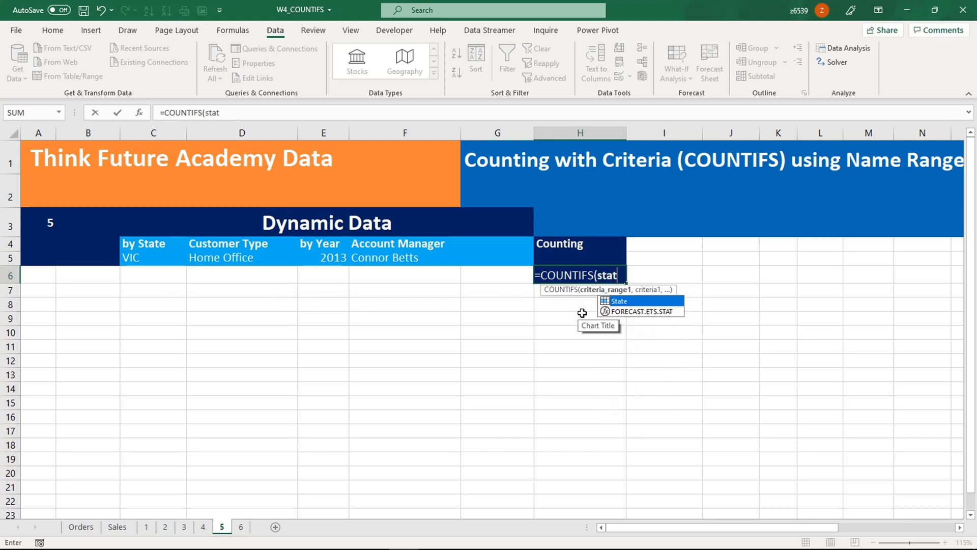
type("e,")
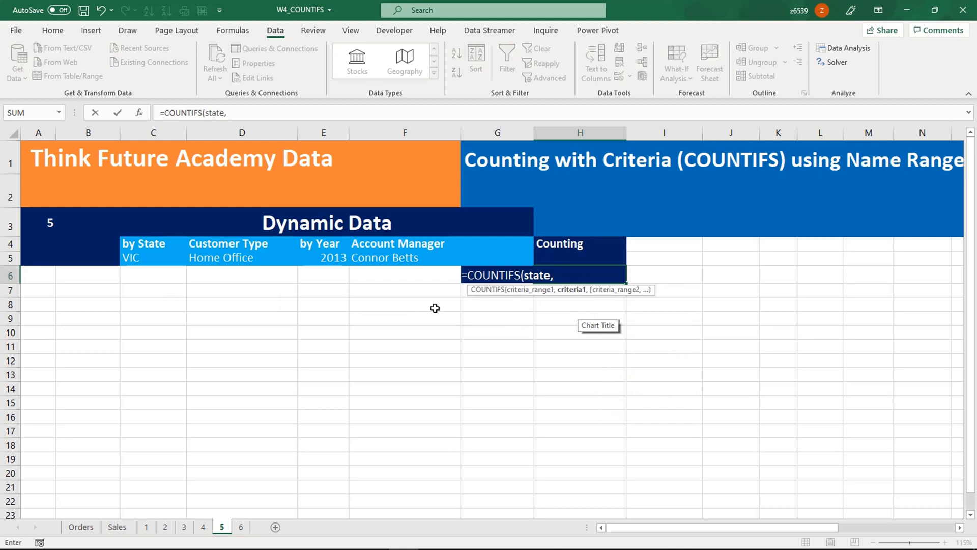
left_click(145, 262)
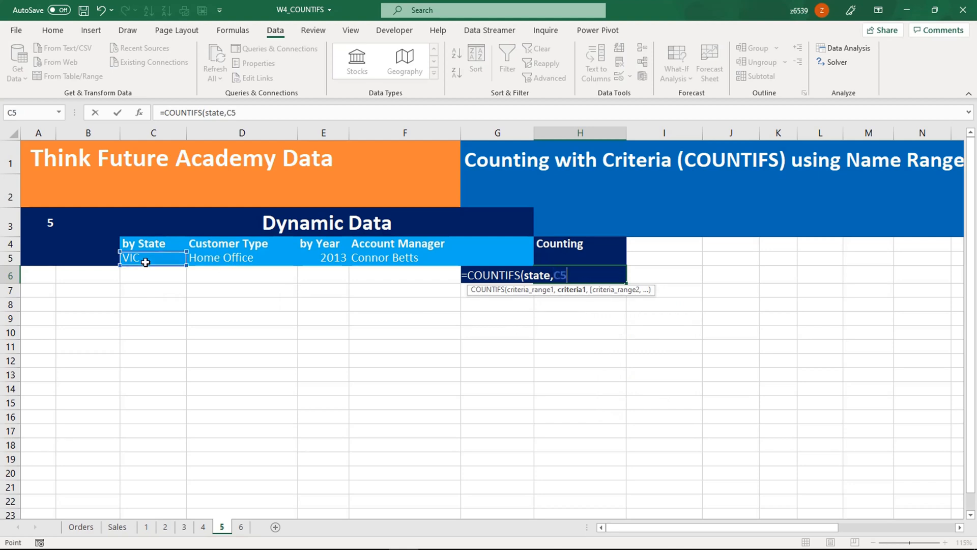
type(",")
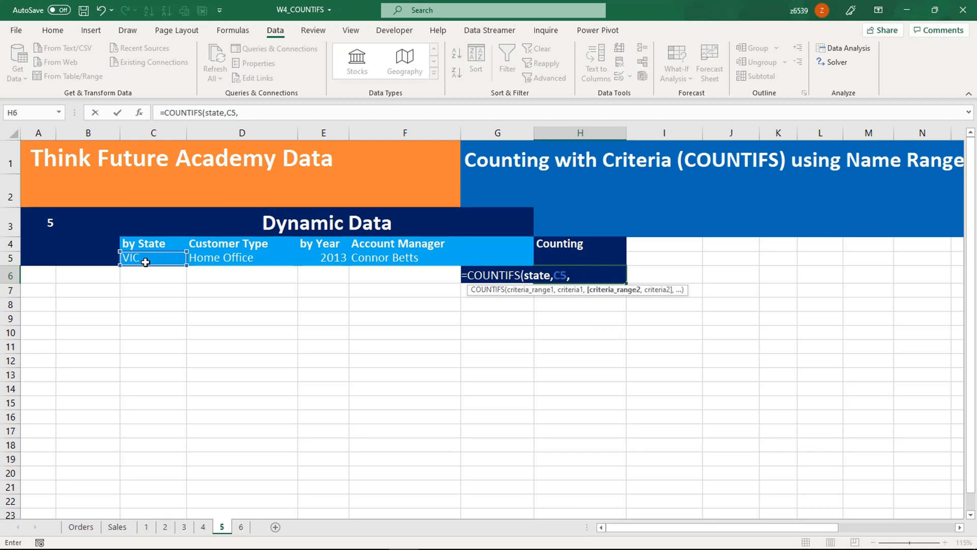
- Add the named range Customer_Type with criterion D5 as the second pair in the COUNTIFS formula
type("cus")
key("Down")
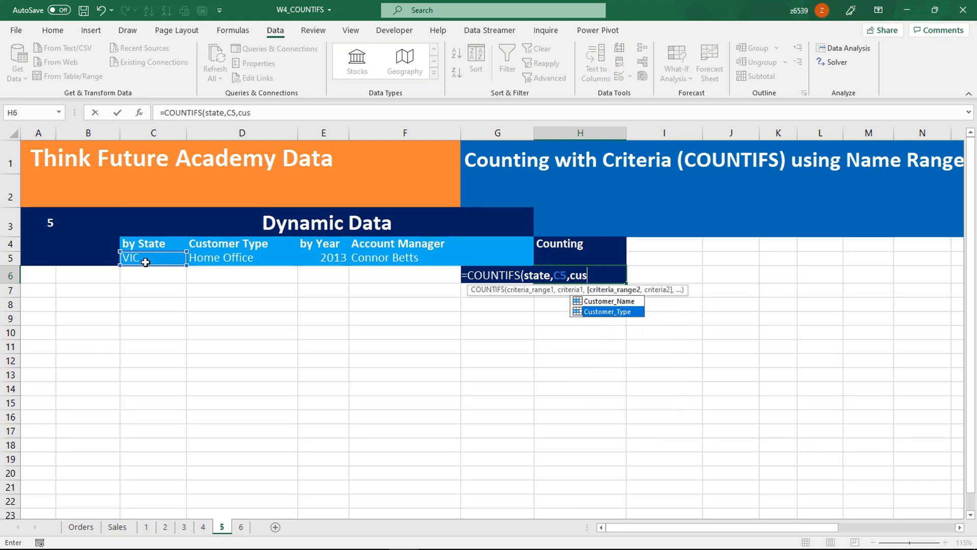
key("Tab")
type(",")
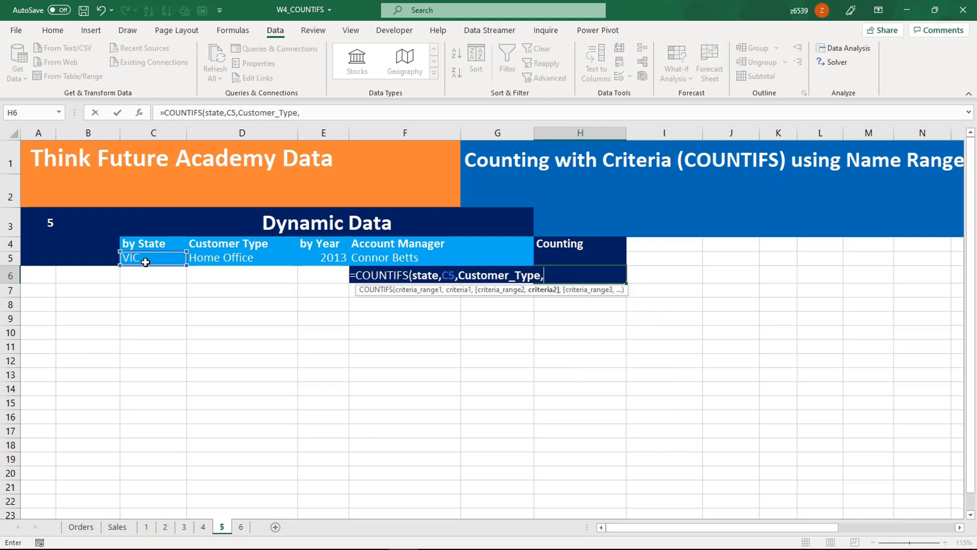
left_click(251, 259)
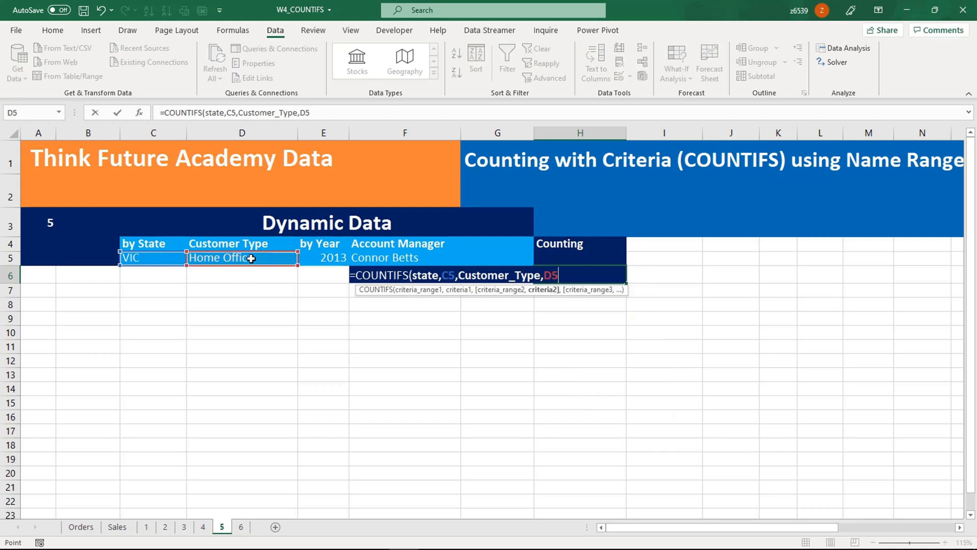
type(",")
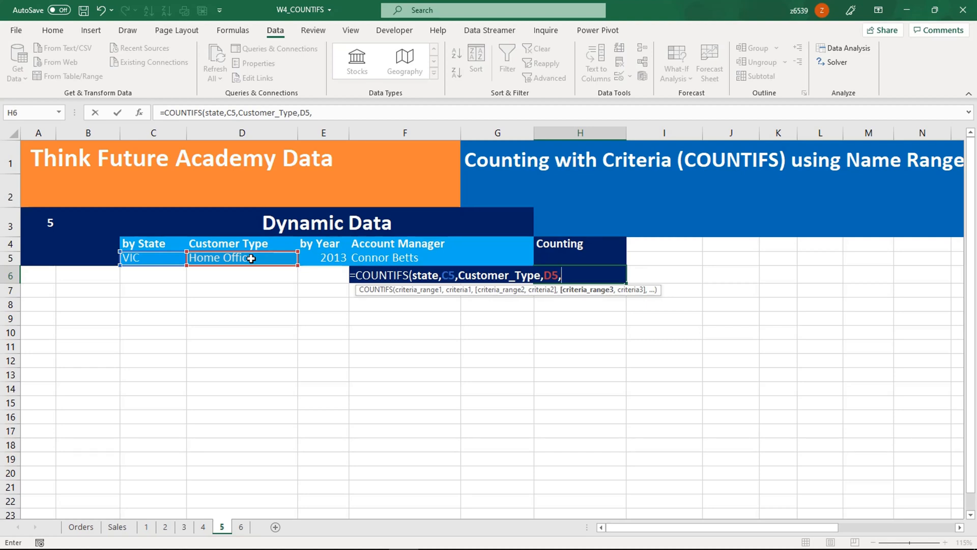
- Add the named range Order_Year with criterion E5 as the third pair in the COUNTIFS formula
type("ord")
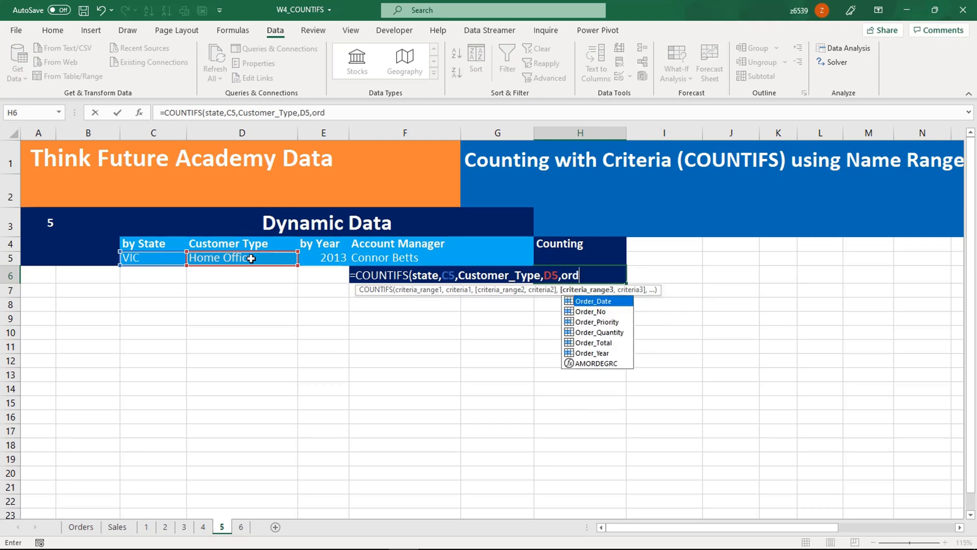
key("Down")
key("Down")
key("Down")
key("Down")
key("Down")
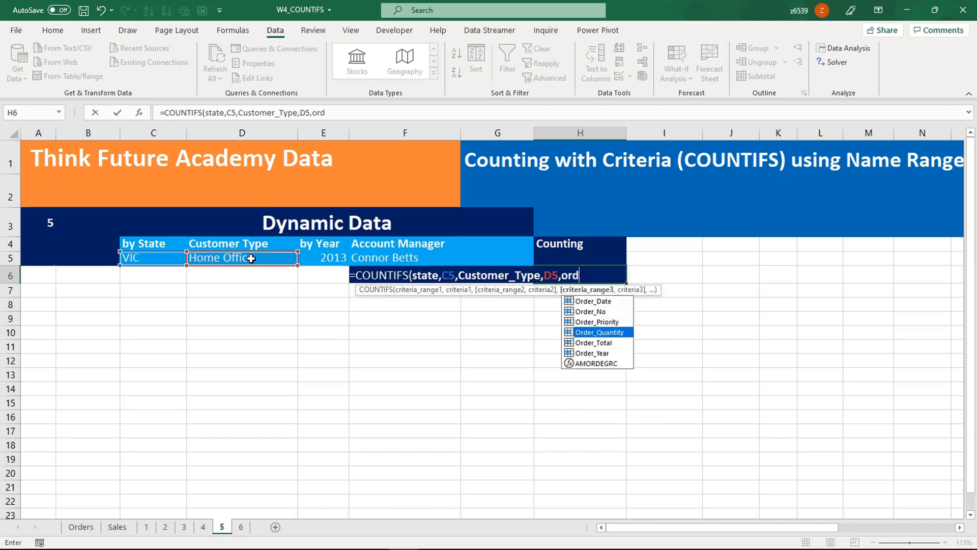
key("Tab")
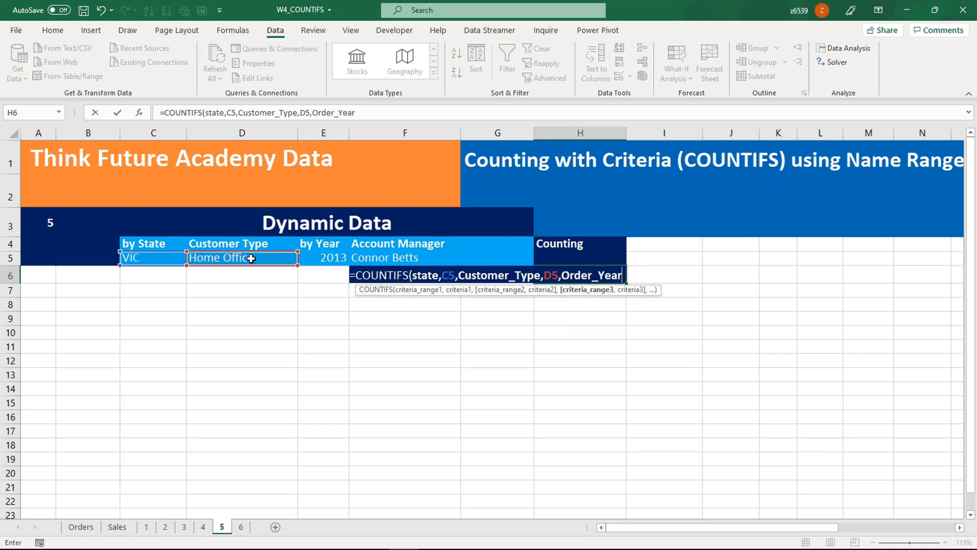
type(",")
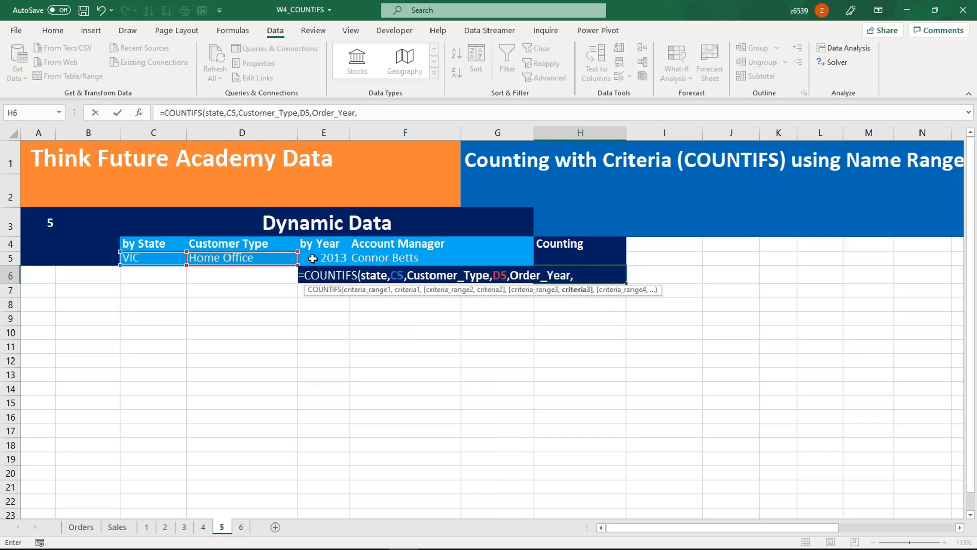
left_click(316, 258)
type(",")
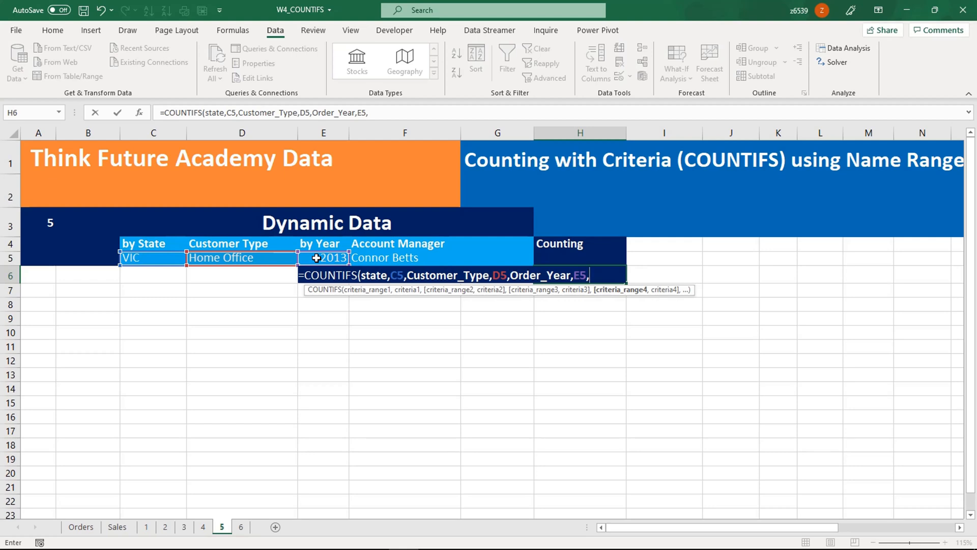
- Complete the H6 COUNTIFS formula with the named range Account_Manager matched against F5
type("ac")
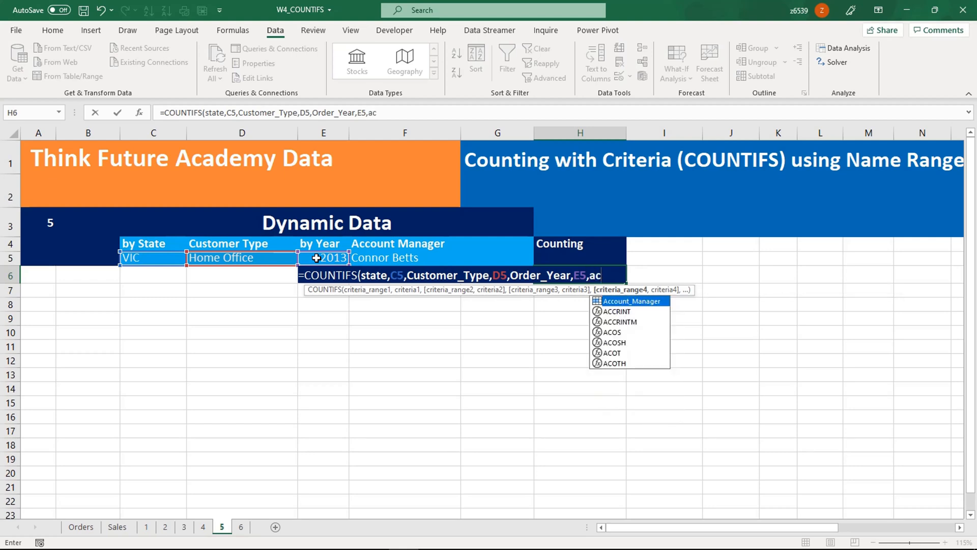
key("Tab")
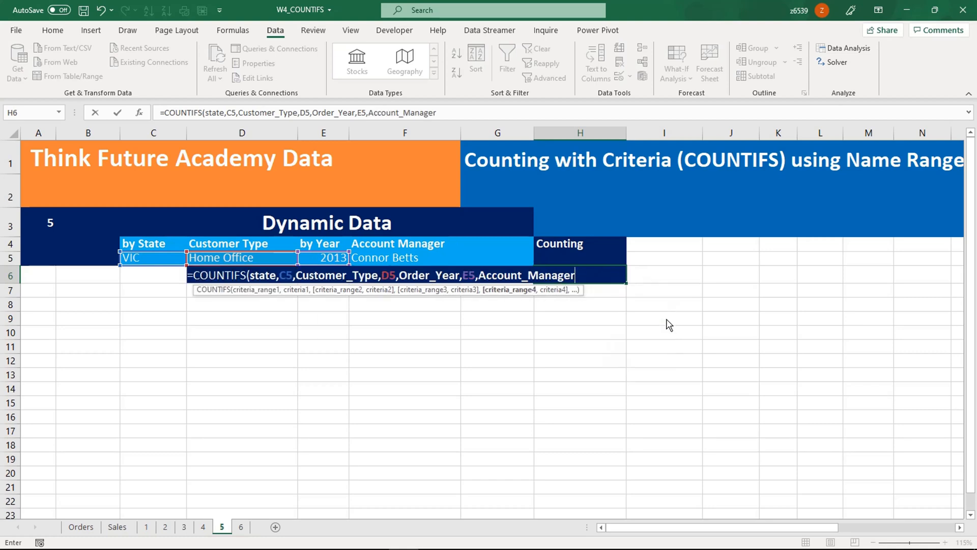
type(",")
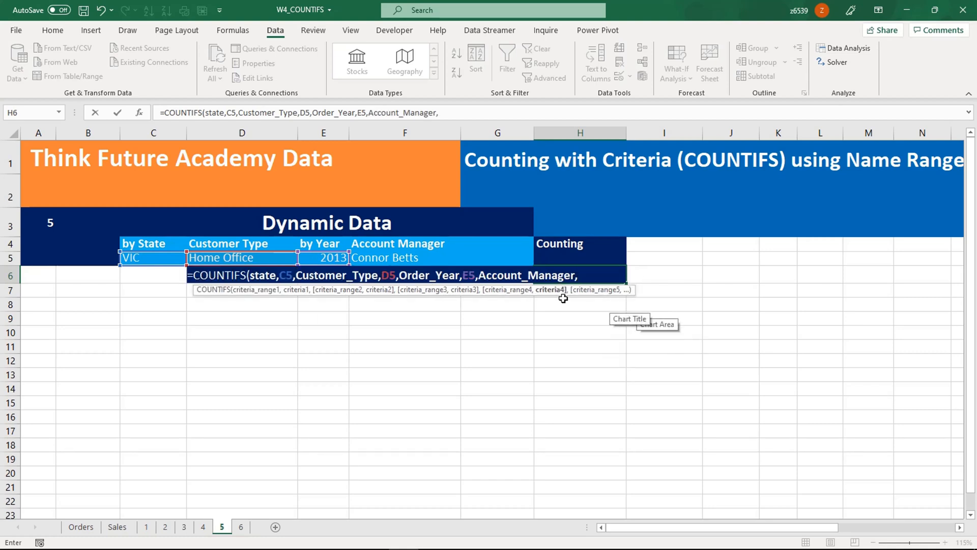
left_click(388, 256)
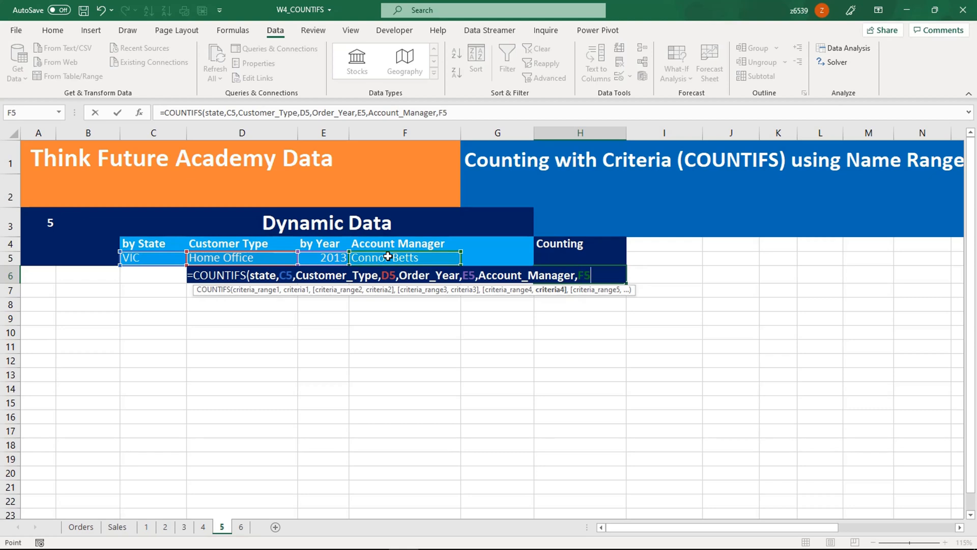
type(")")
key("Return")
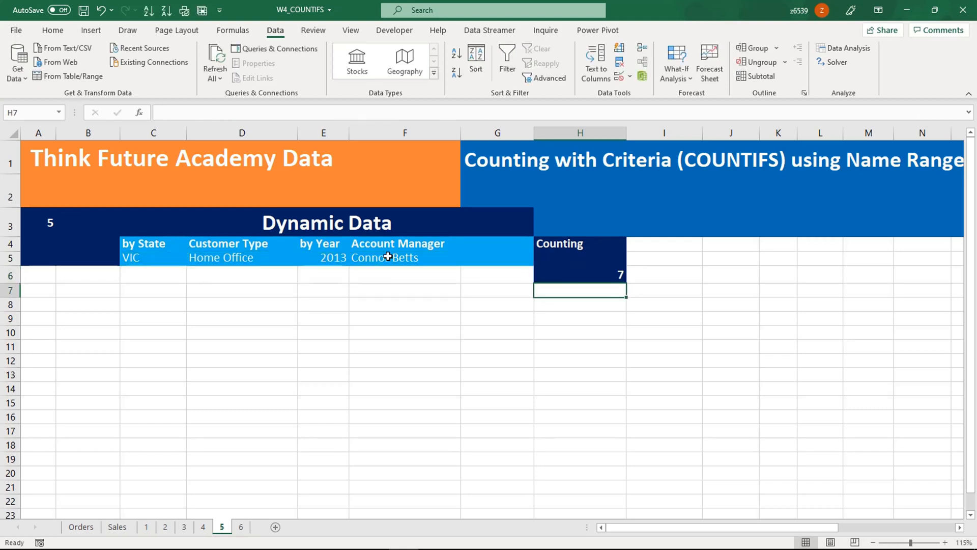
key("Up")
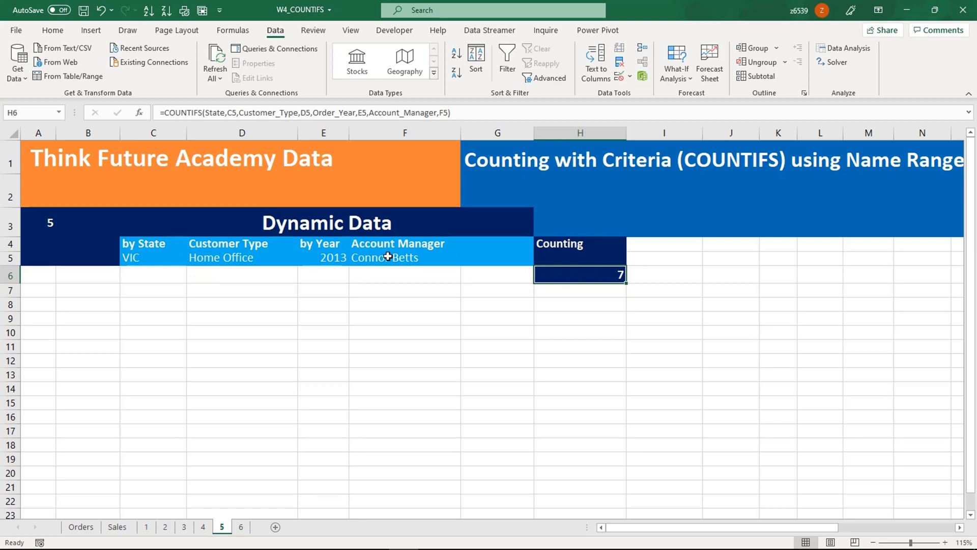
- Switch the by Year criterion in E5 to 2014, 2015 and finally 2016 to test the dynamic count
left_click(345, 261)
left_click(354, 259)
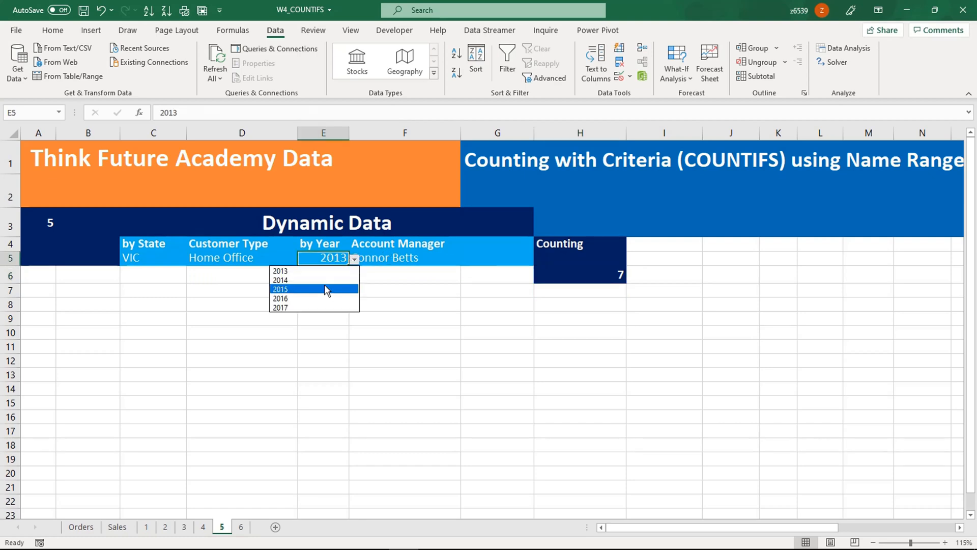
left_click(322, 282)
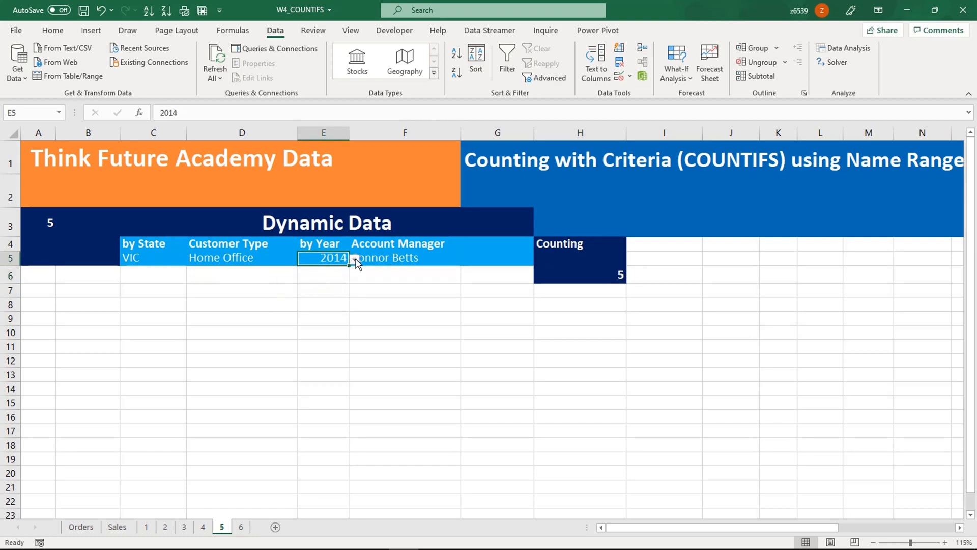
left_click(355, 260)
left_click(330, 289)
left_click(355, 259)
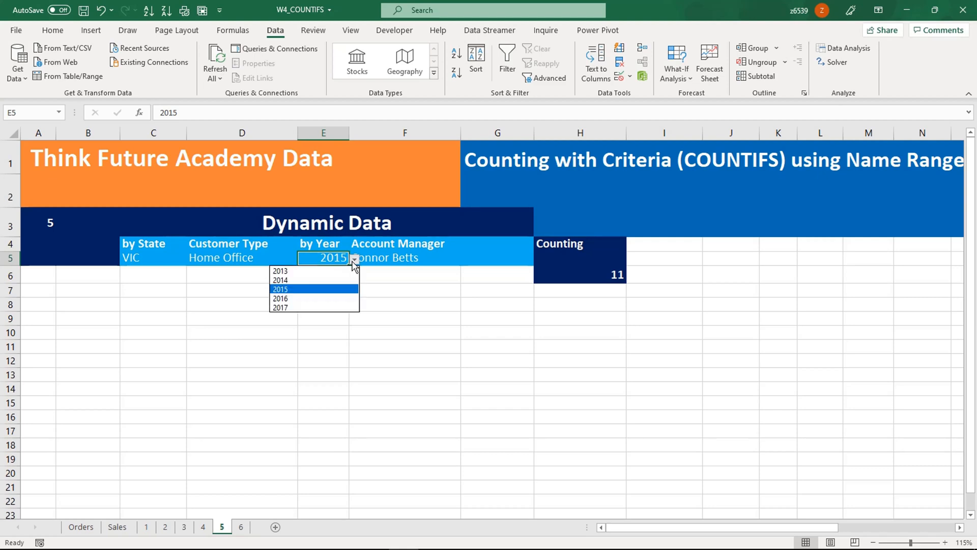
left_click(327, 297)
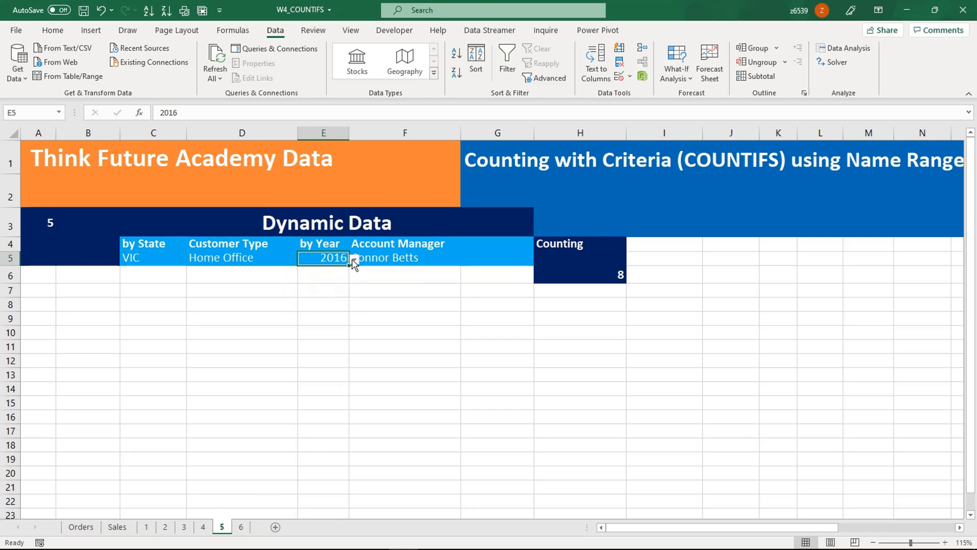
left_click(355, 259)
left_click(332, 299)
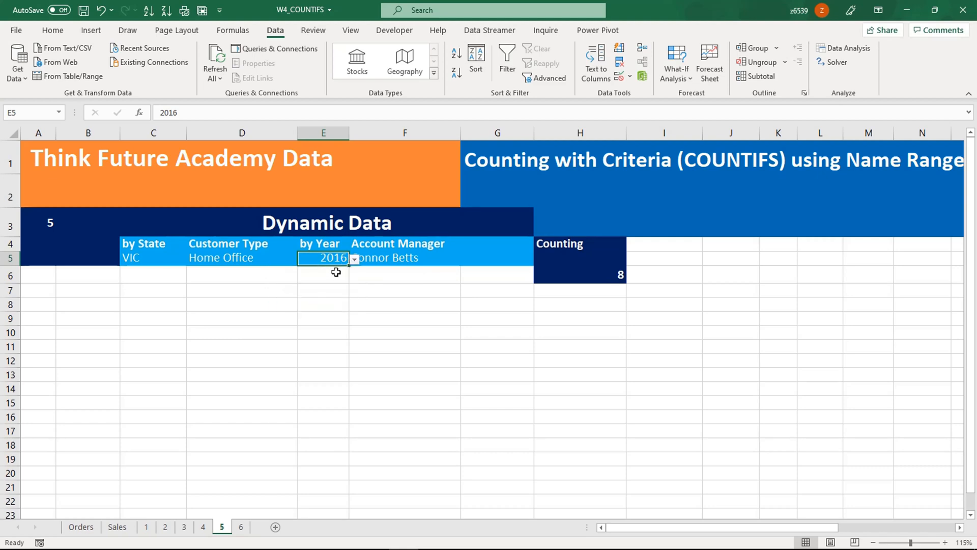
- Switch the Customer Type criterion in D5 to Small Business, Consumer and finally Corporate
left_click(257, 258)
left_click(303, 259)
left_click(278, 286)
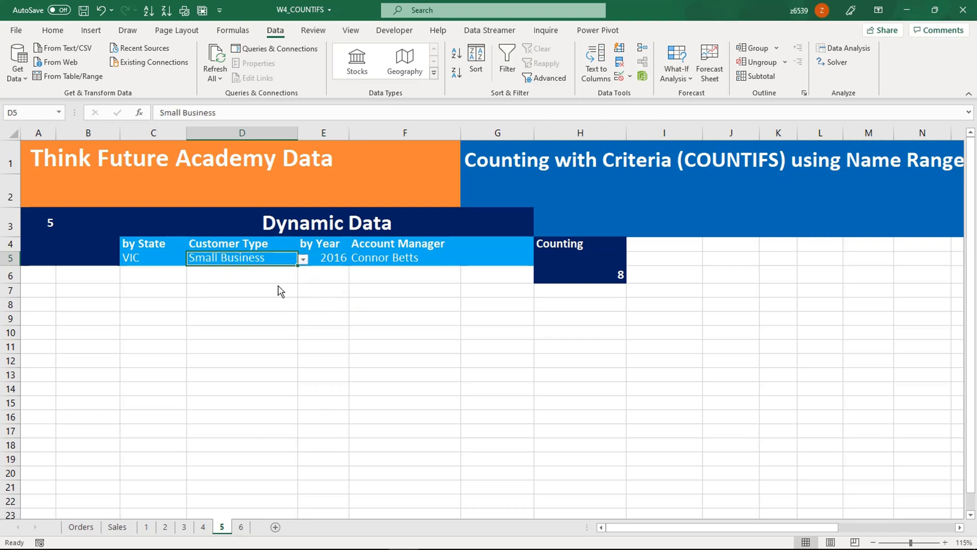
left_click(303, 260)
left_click(283, 279)
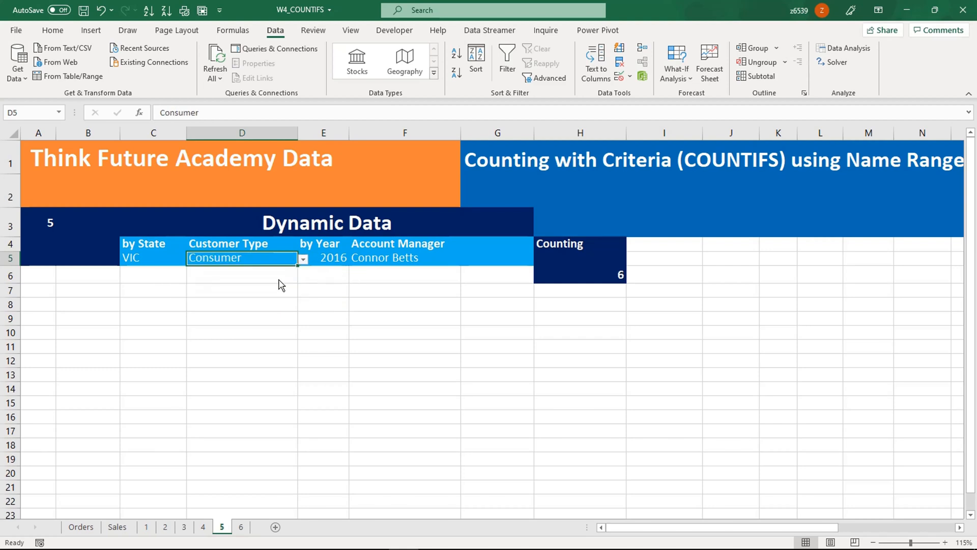
left_click(305, 261)
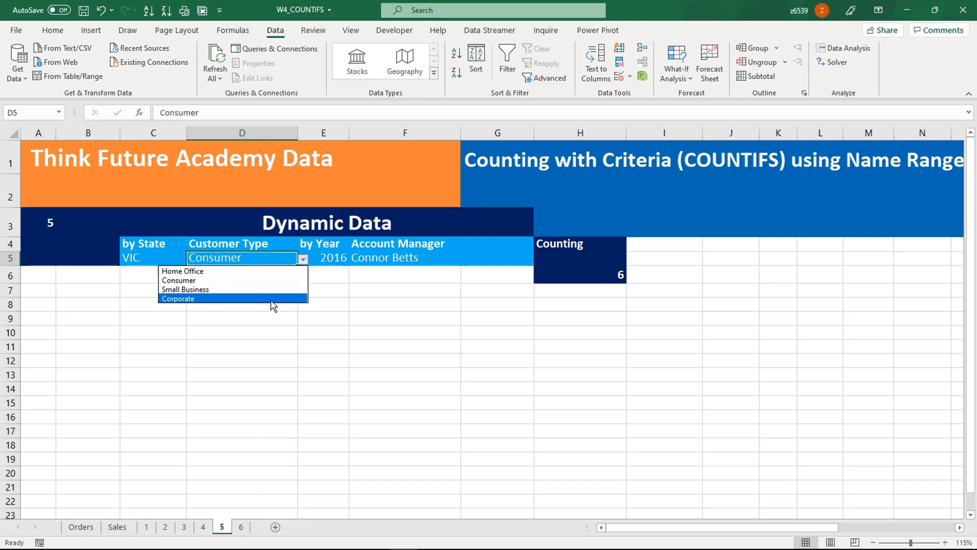
left_click(272, 298)
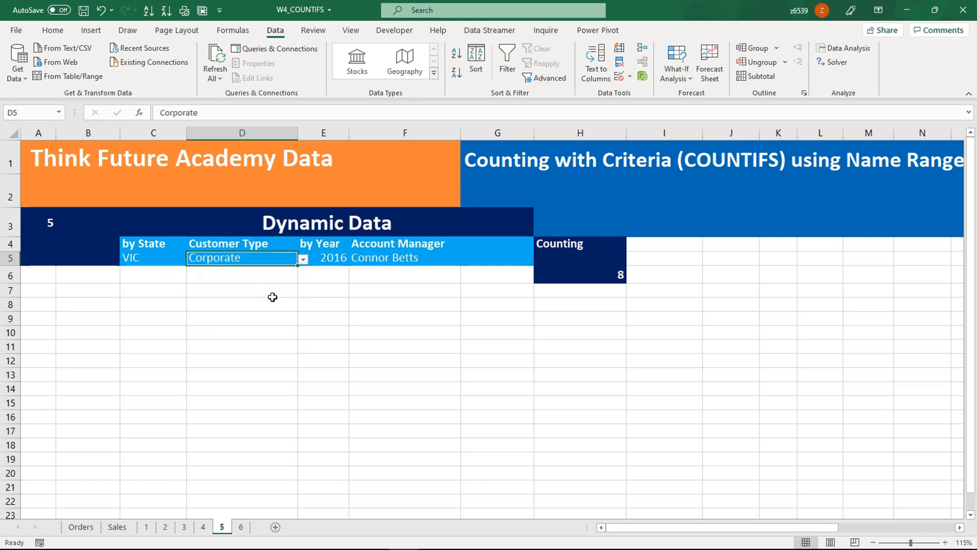
- Open sheet 6 and examine the Order Date criteria in D5:E5 and the Counting cell
left_click(556, 282)
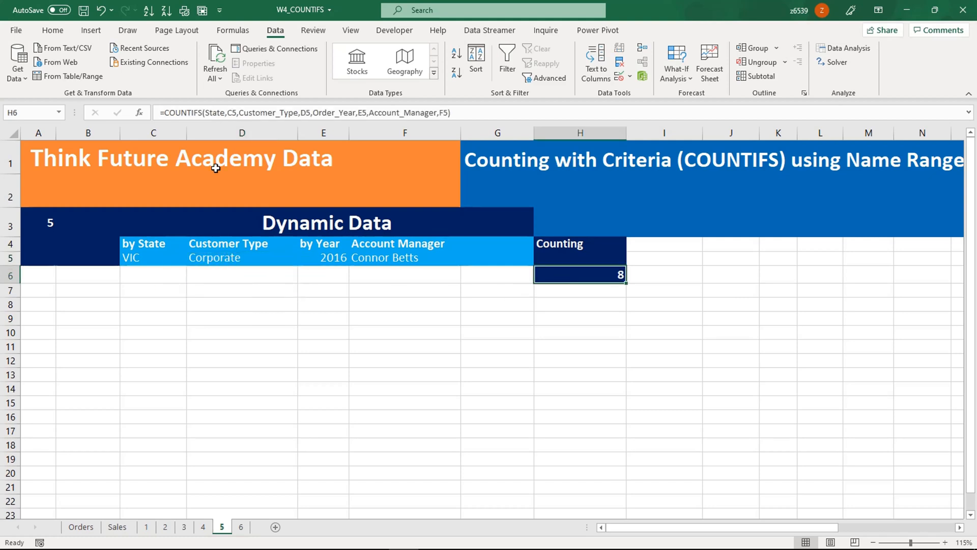
left_click(50, 30)
left_click(204, 360)
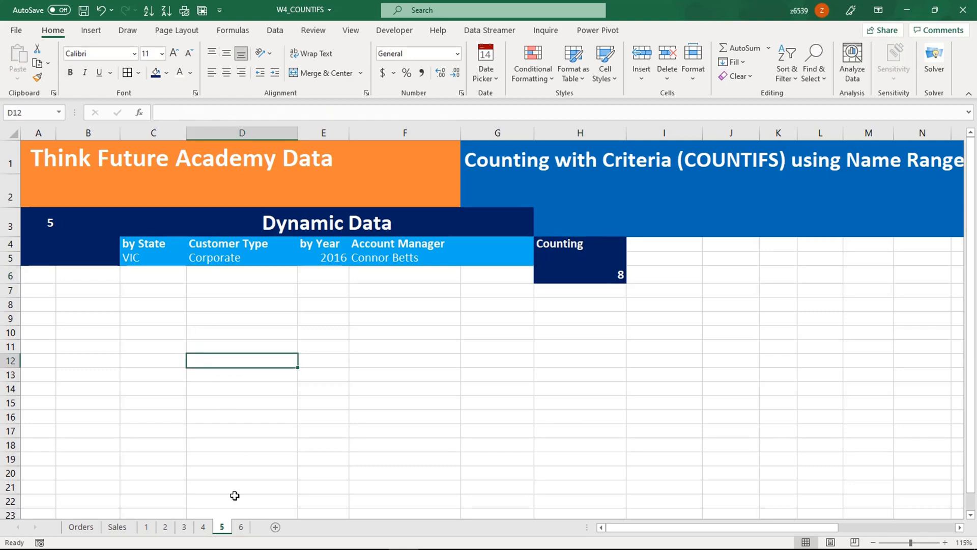
left_click(247, 529)
left_click(229, 348)
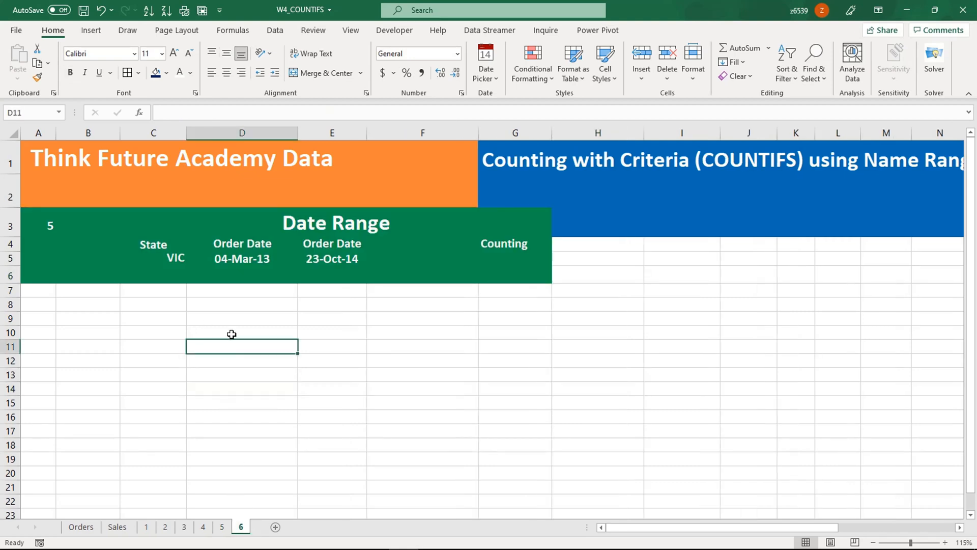
left_click(261, 258)
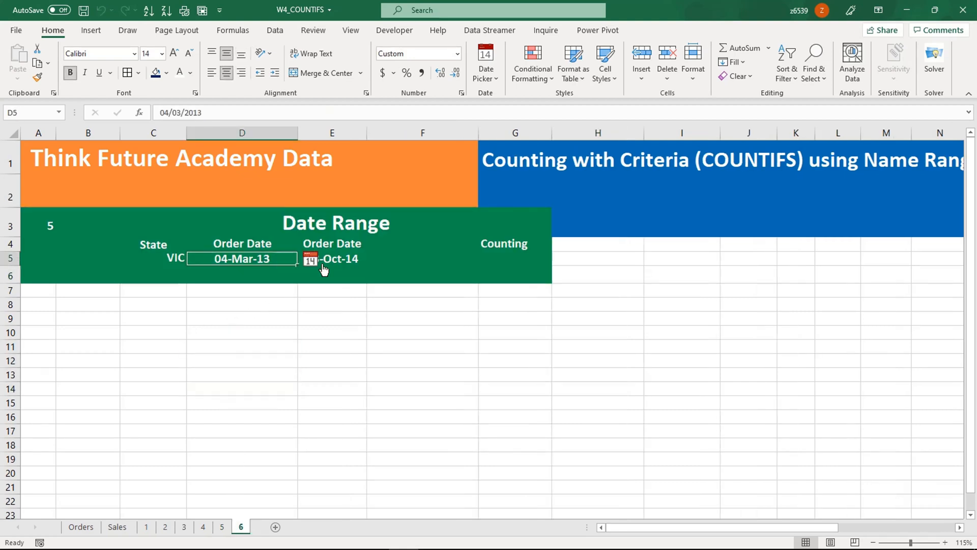
left_click(346, 262)
left_click_drag(261, 260, 350, 265)
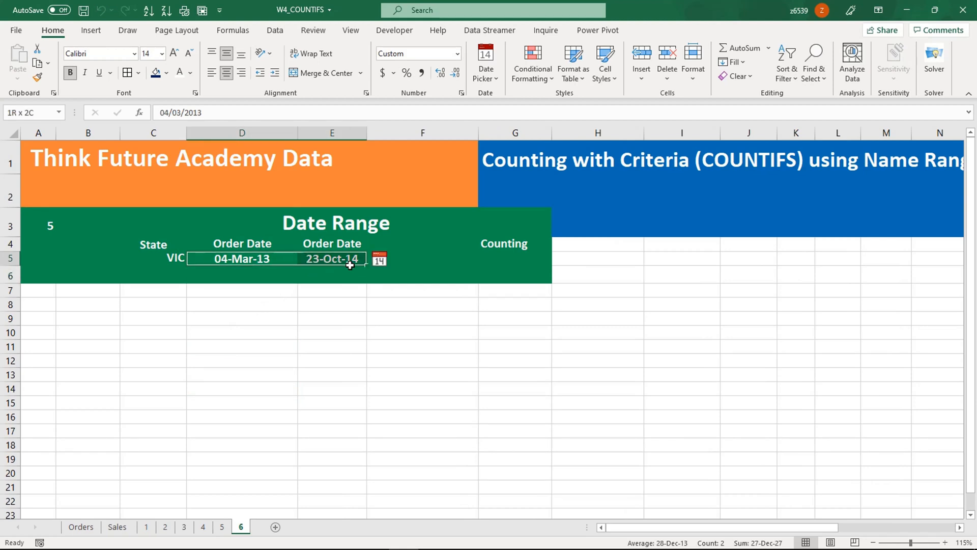
left_click(346, 262)
left_click(491, 258)
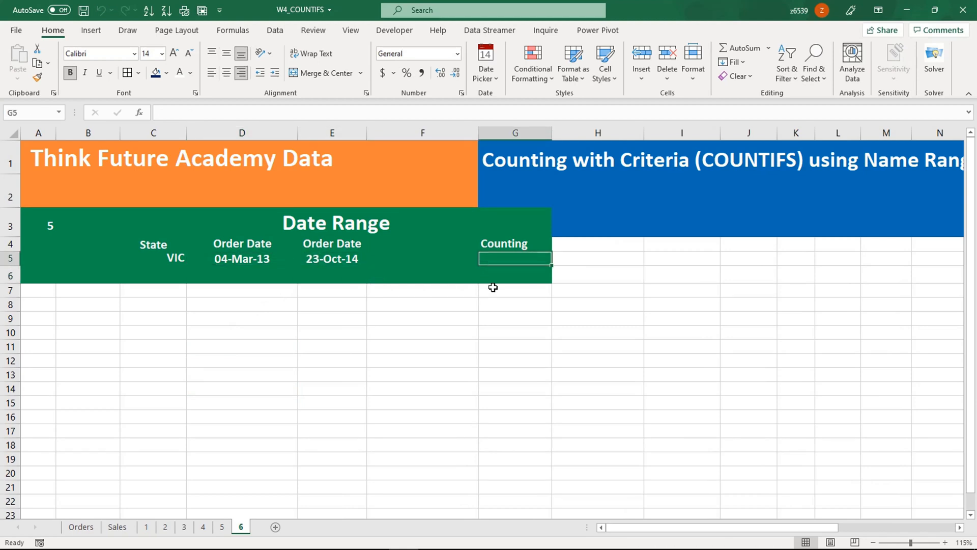
left_click(334, 316)
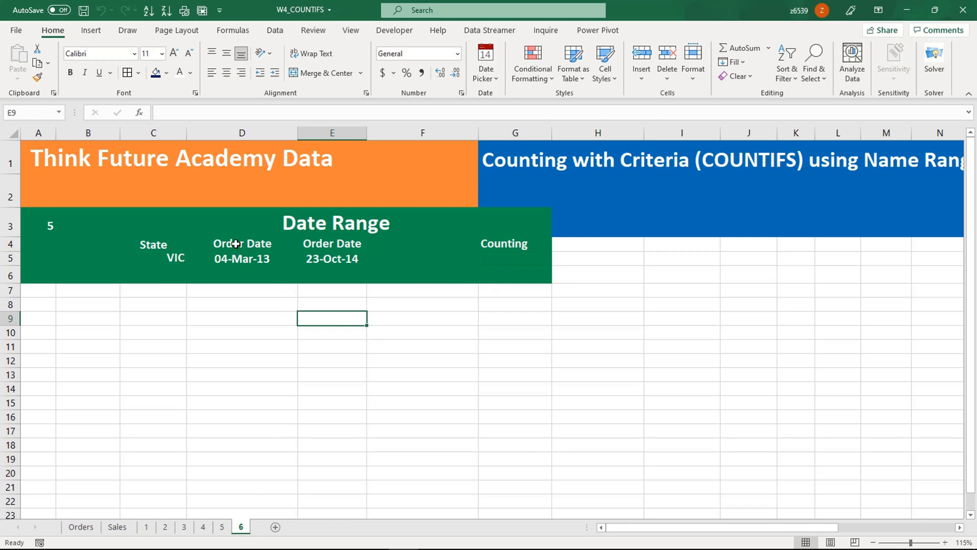
- Copy the Order Date headings and dates in D4:E5 of sheet 6 to I4 on sheet 5
left_click_drag(241, 244, 338, 257)
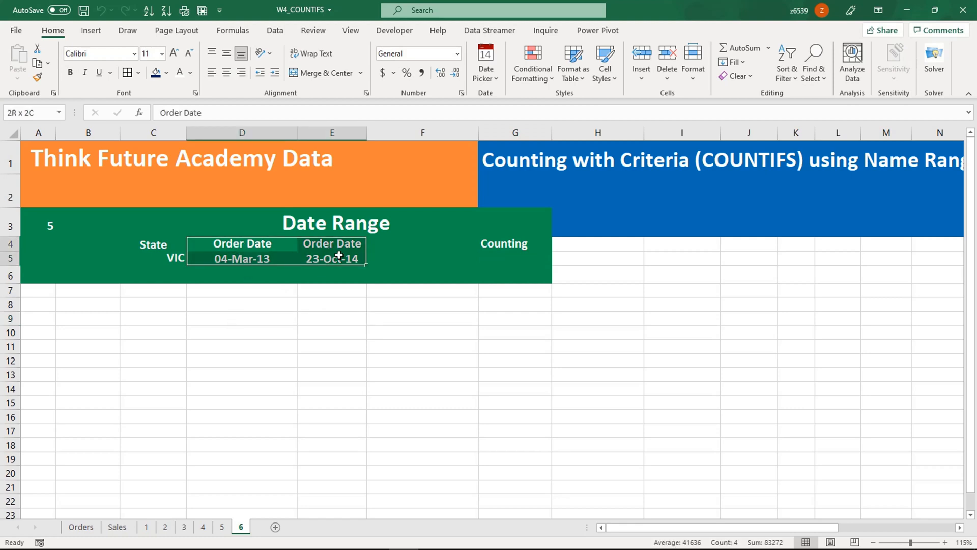
key("ctrl+c")
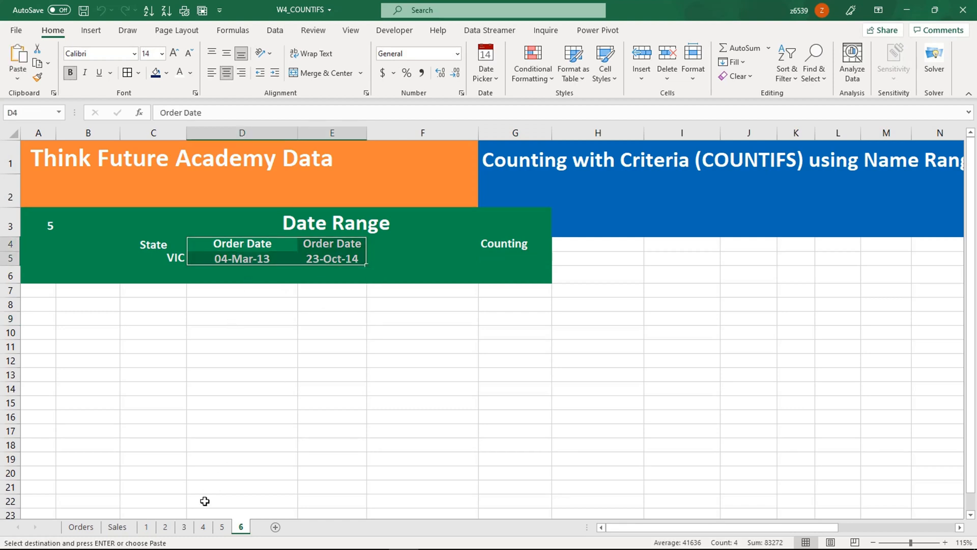
left_click(222, 527)
left_click(578, 329)
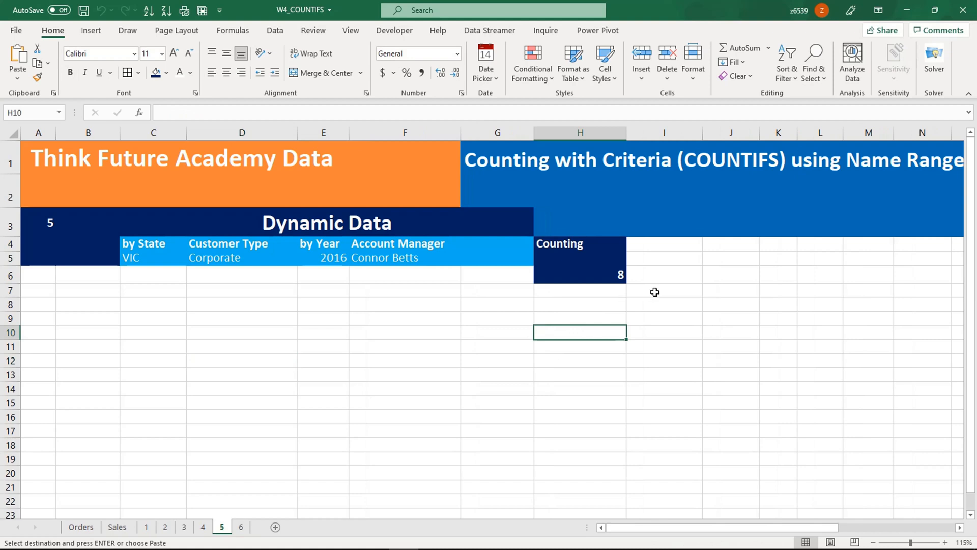
left_click(689, 241)
key("ctrl+v")
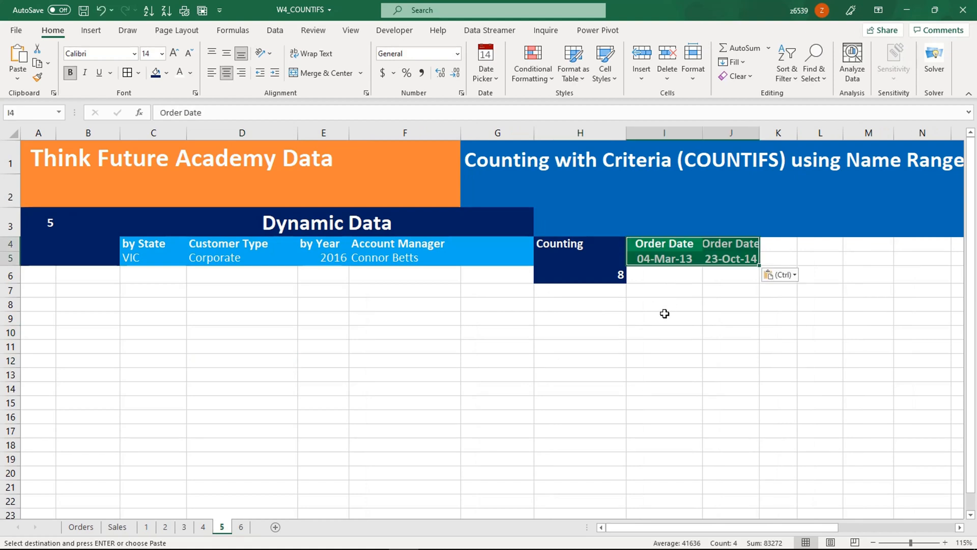
- Review the COUNTIFS formula in H6 on sheet 5 and return to sheet 6
left_click(672, 275)
left_click(613, 277)
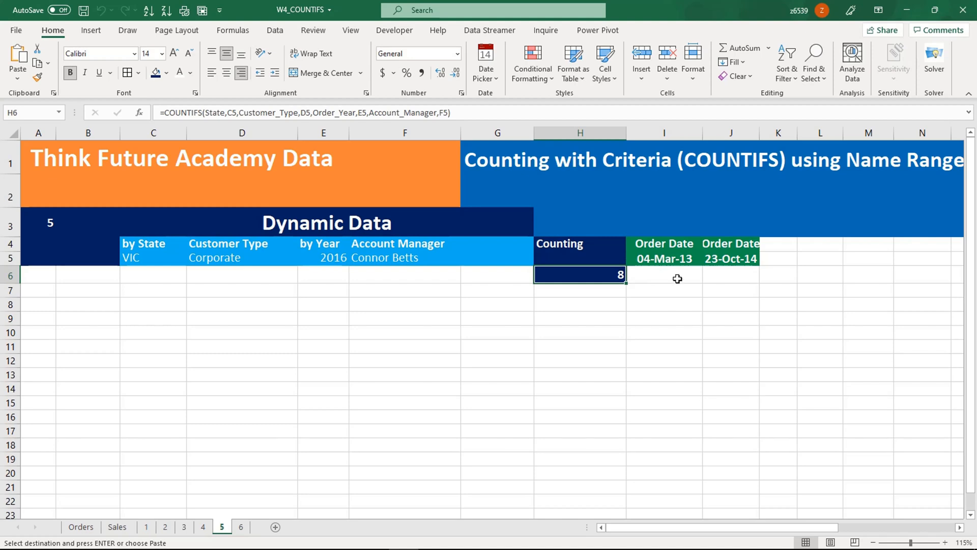
left_click(447, 112)
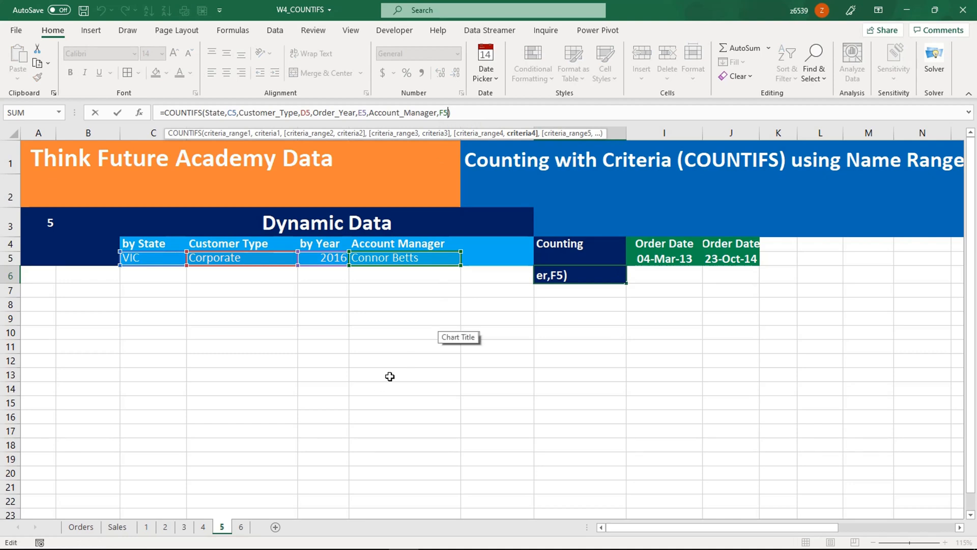
key("Return")
left_click(241, 527)
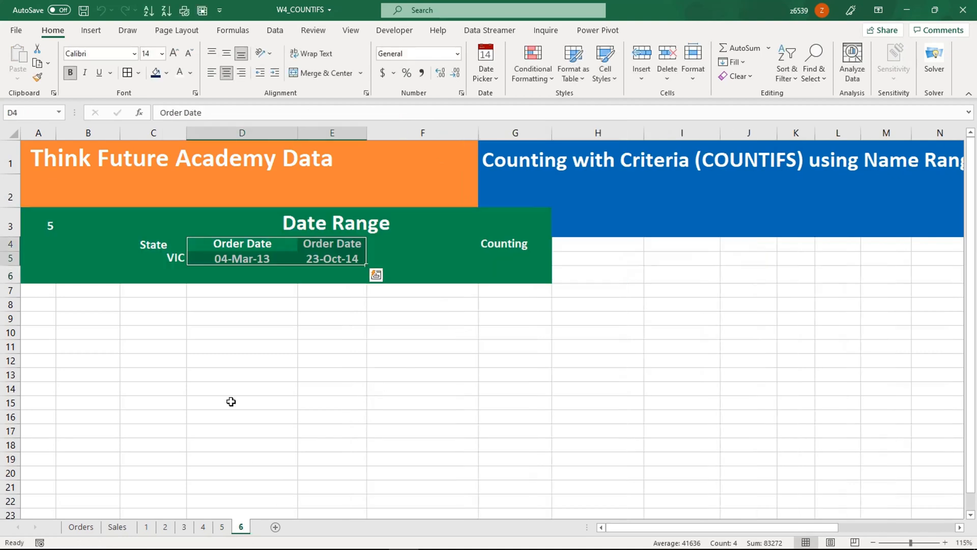
left_click(231, 401)
left_click(497, 260)
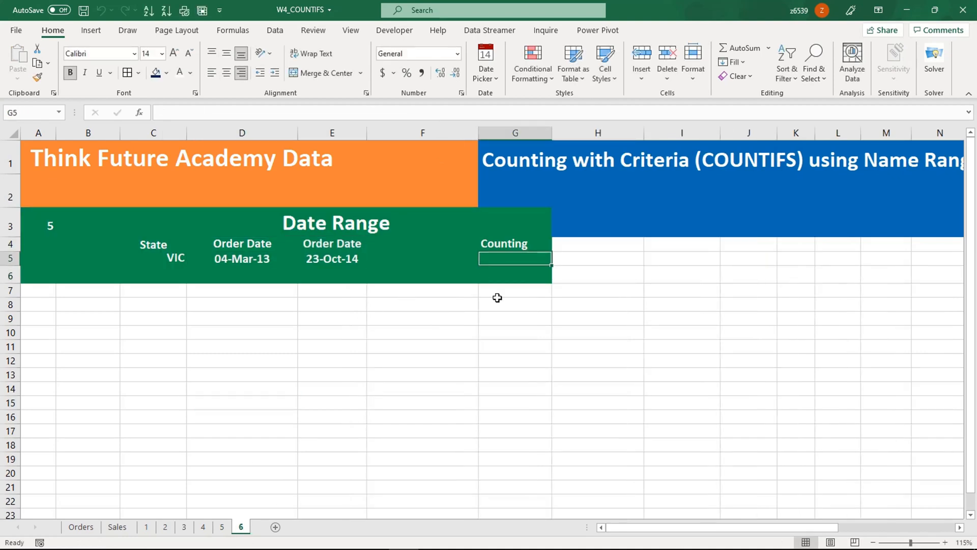
type("=cou")
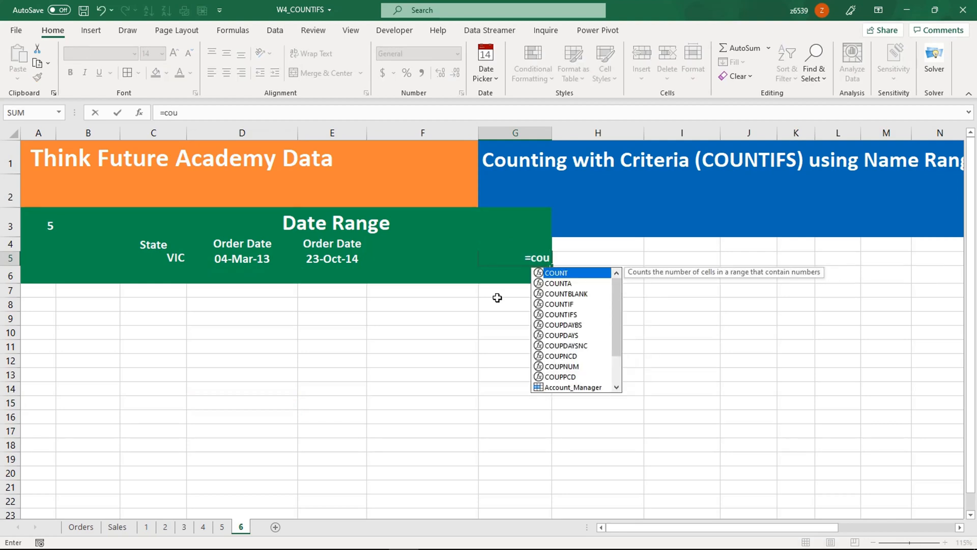
type("ntifs")
key("Tab")
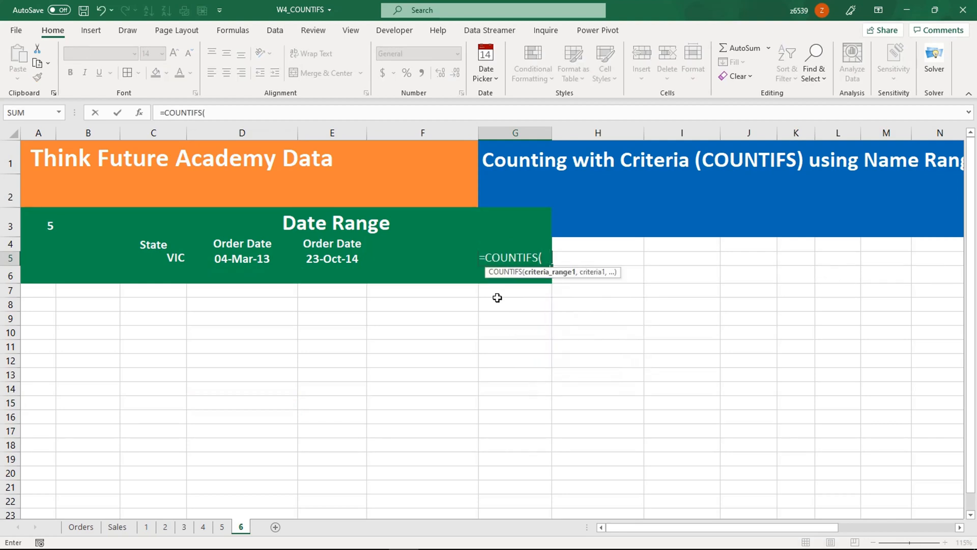
type("sta")
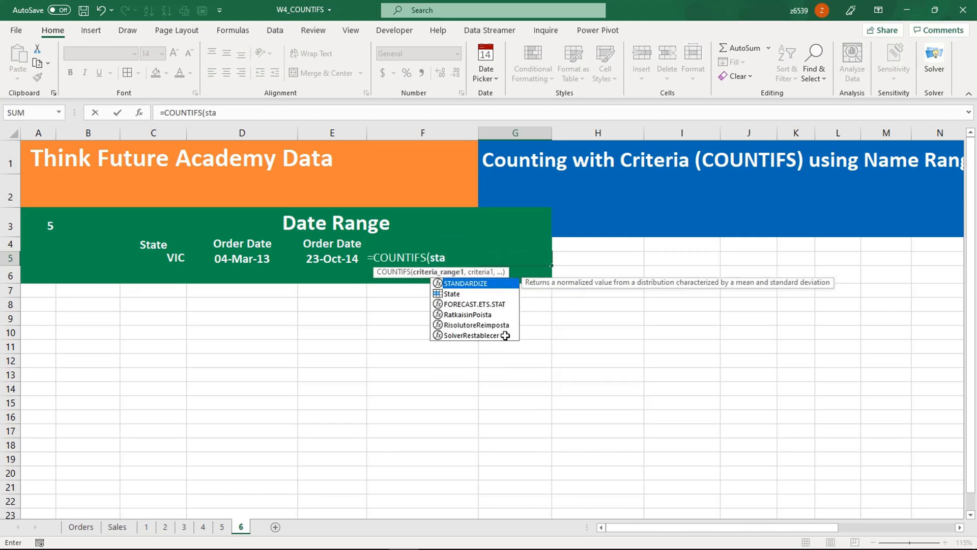
key("Escape")
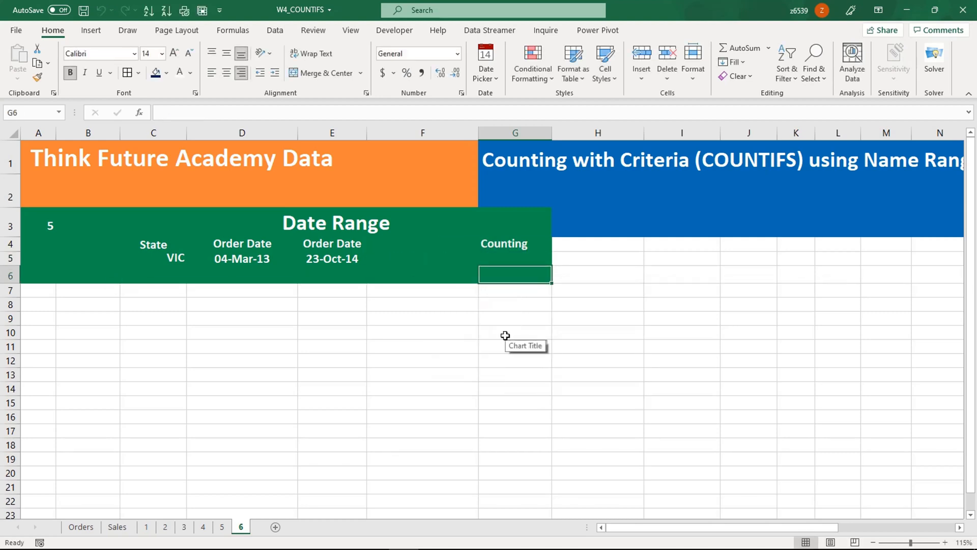
- Start a COUNTIFS formula in G6 of sheet 6, matching the named range State against C5
type("=countifs")
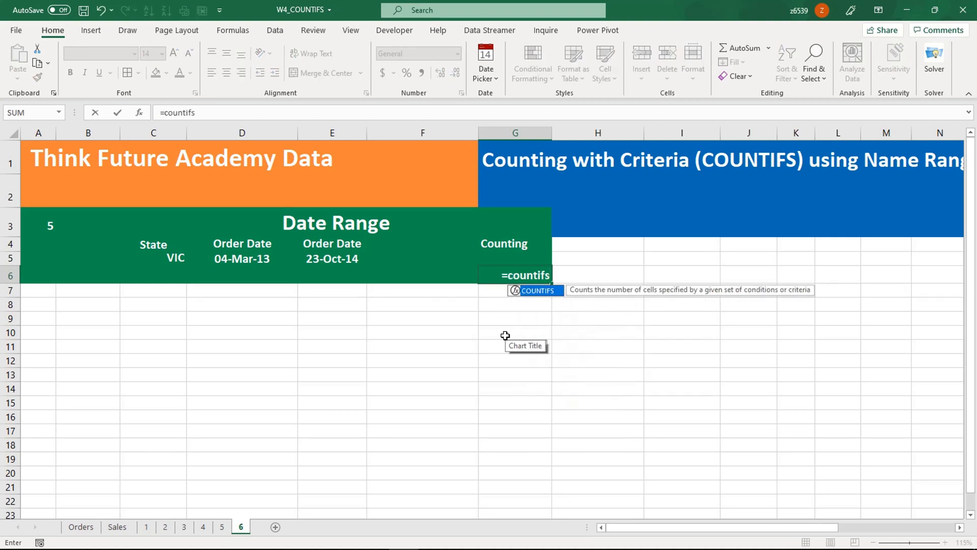
key("Tab")
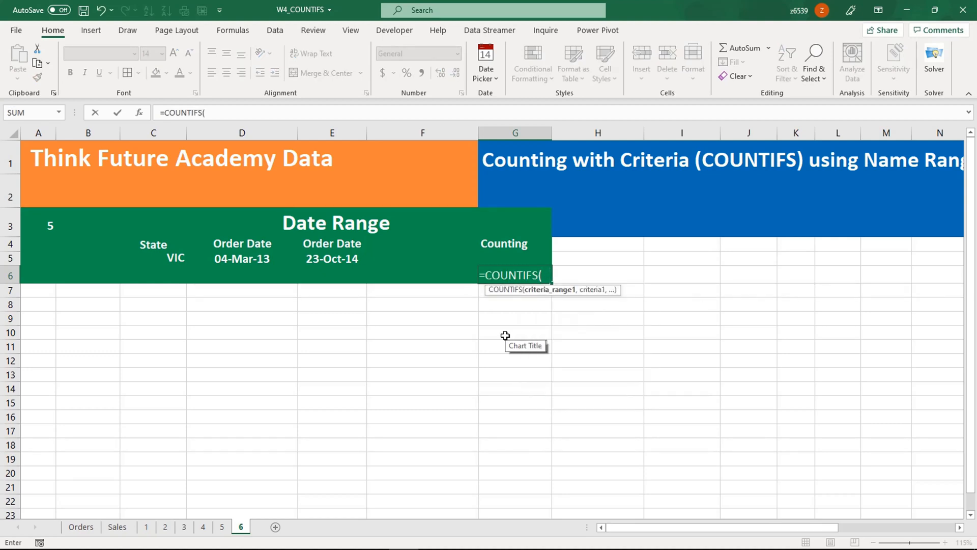
type("state")
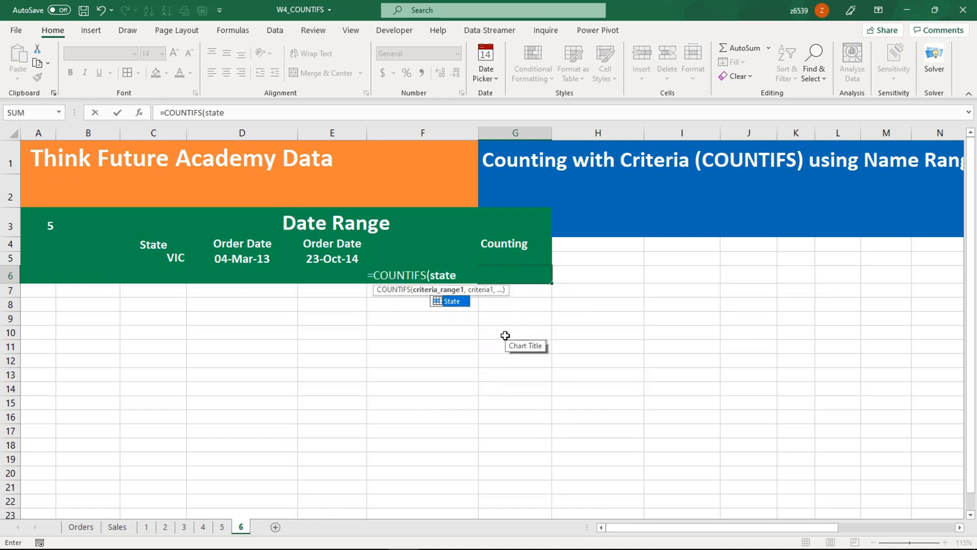
key("Tab")
type(",")
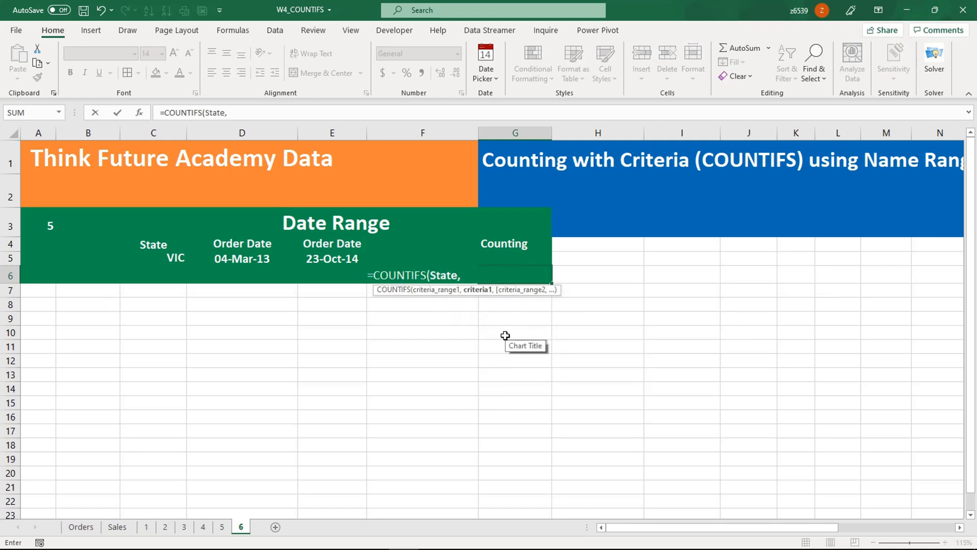
left_click(163, 262)
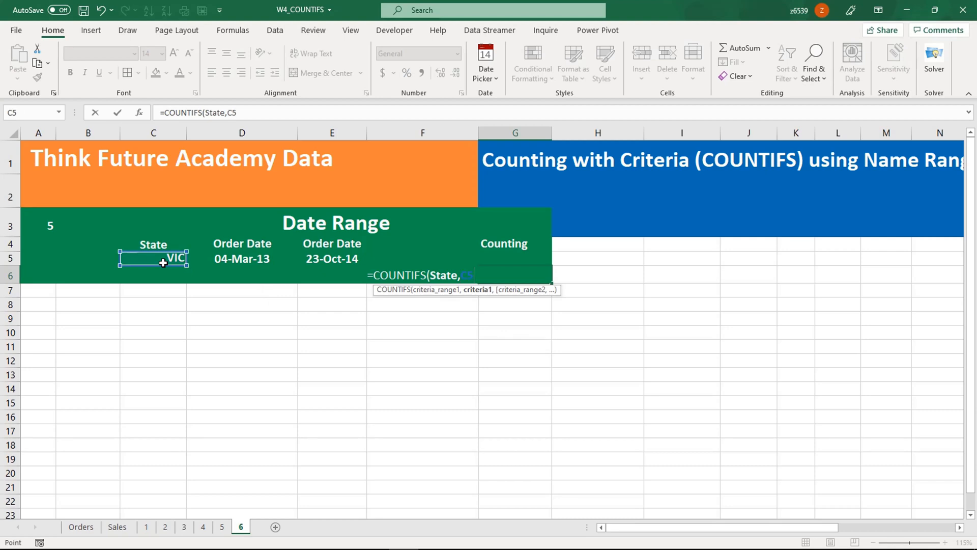
- Add a second condition to the COUNTIFS formula in G6, matching Order_Date against ">="&D4
type(",")
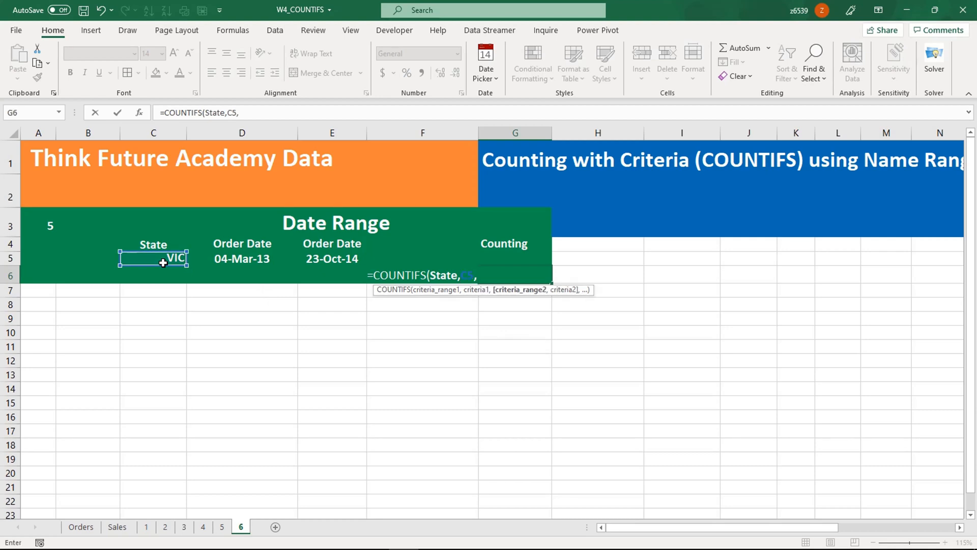
type("order")
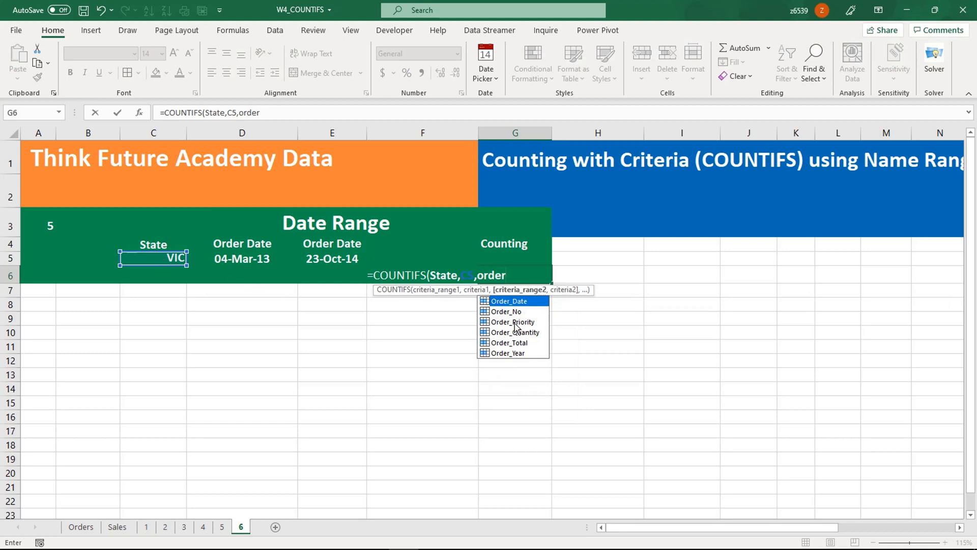
double_click(508, 301)
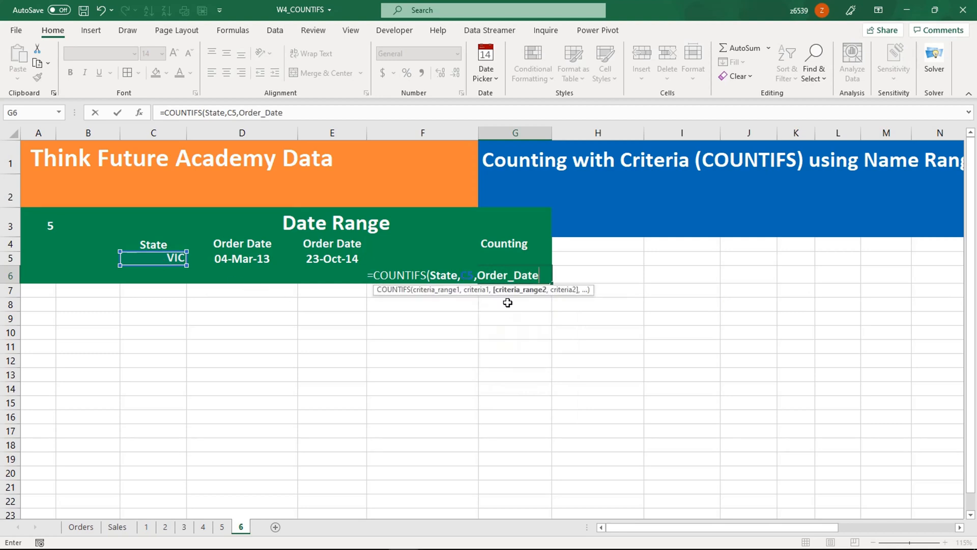
type(",")
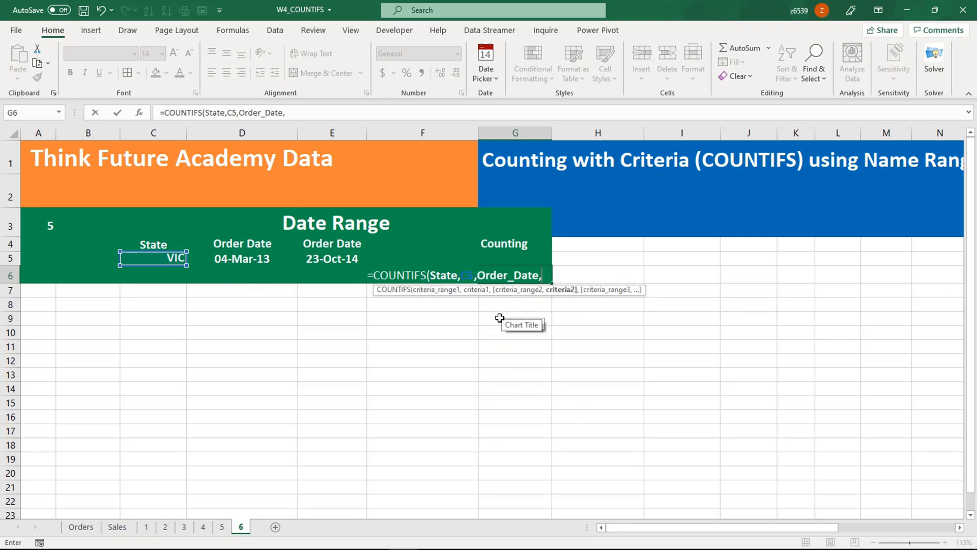
type("\">")
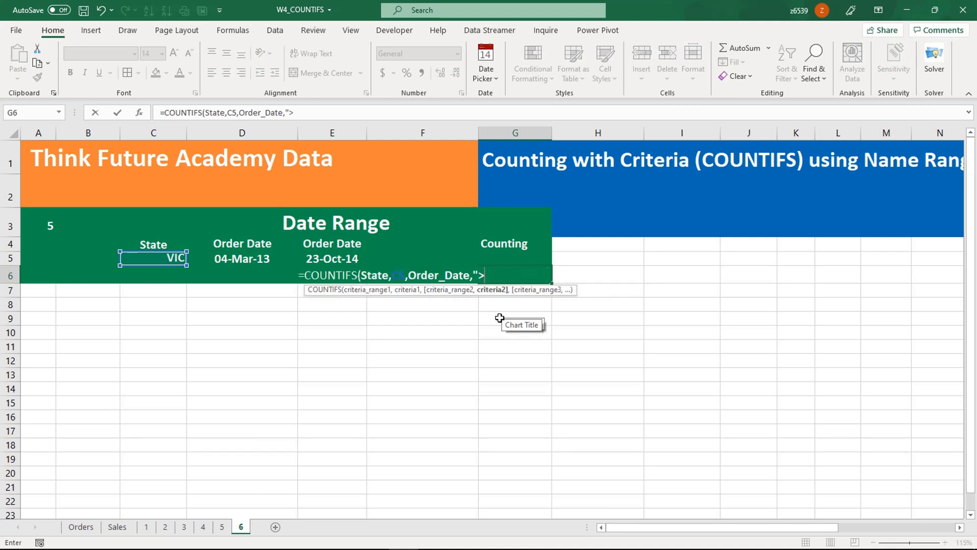
type("=\"&")
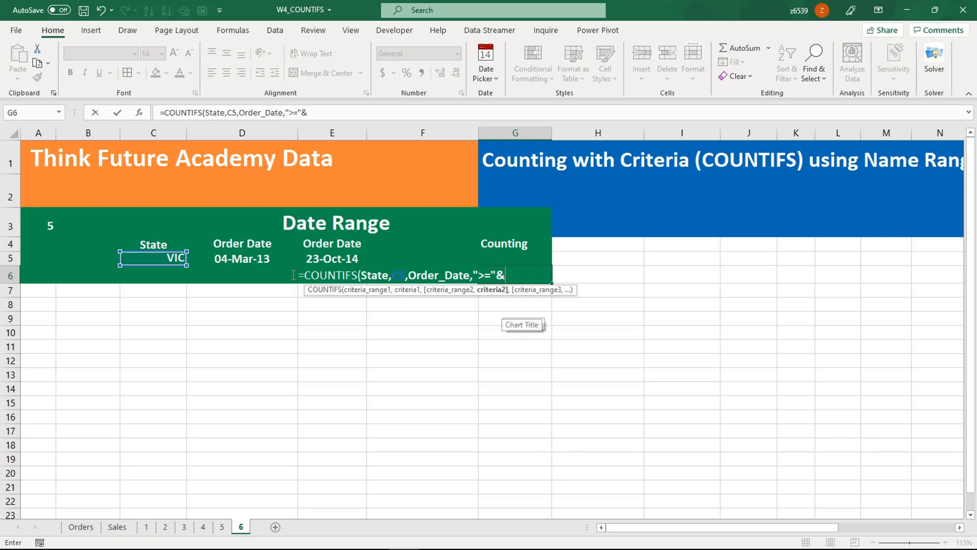
left_click(256, 245)
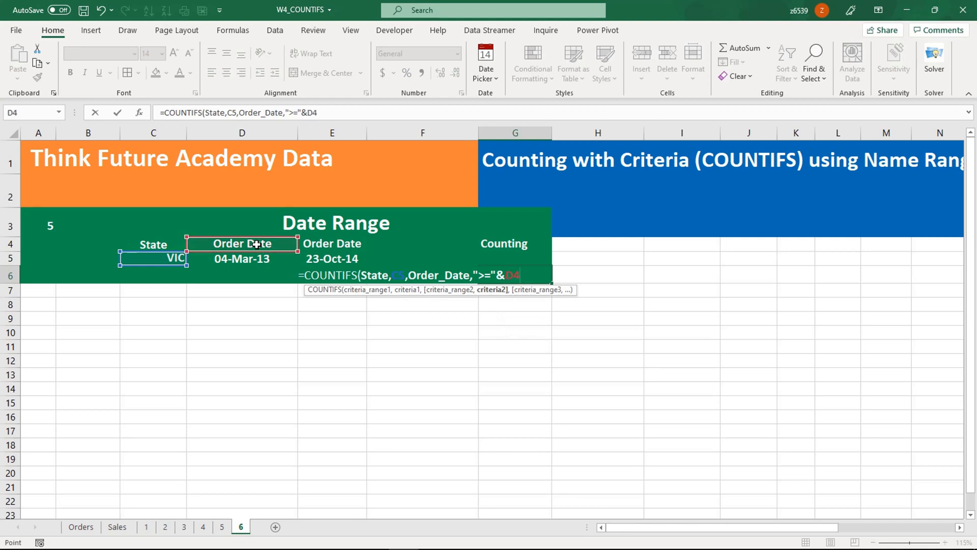
- Add a third condition matching Order_Date against "<="&E5 and close the COUNTIFS formula
type(",")
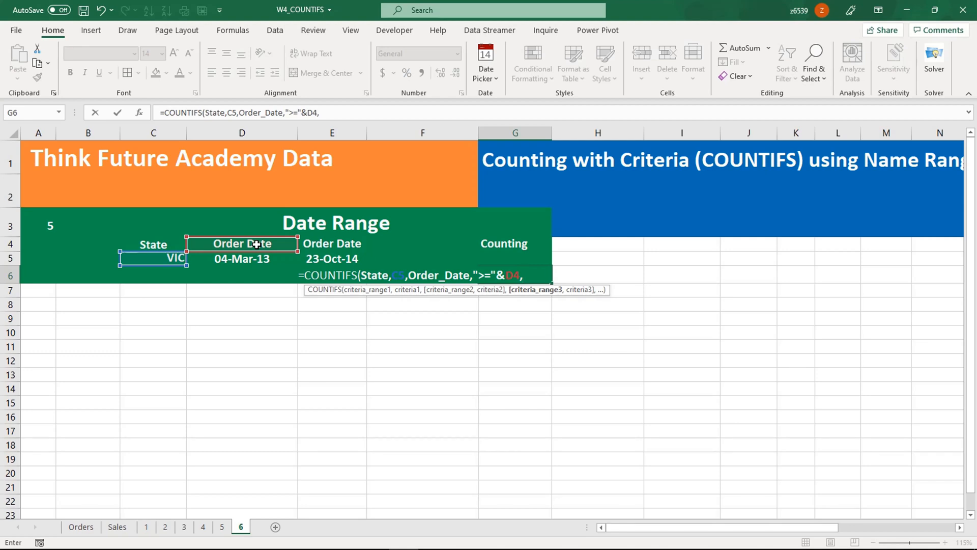
type("order")
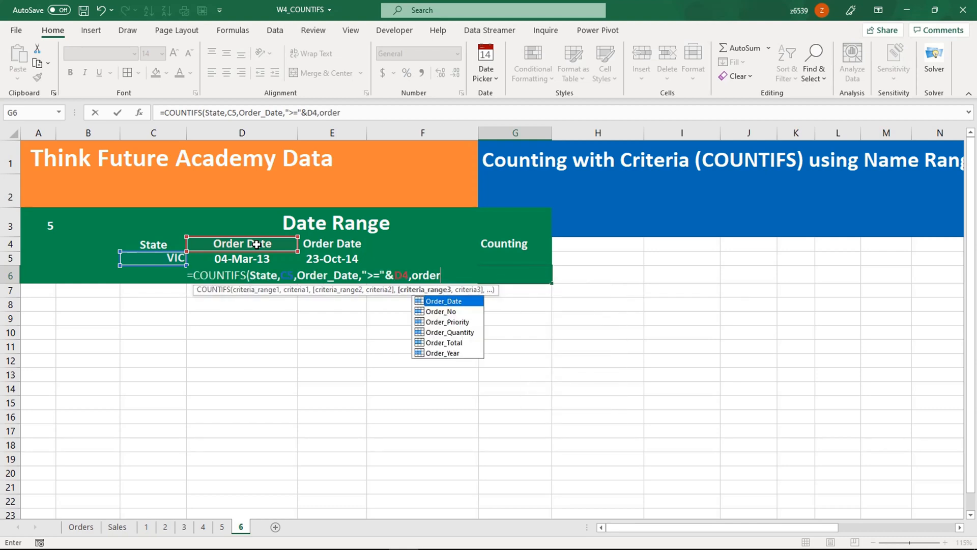
key("Tab")
type(",")
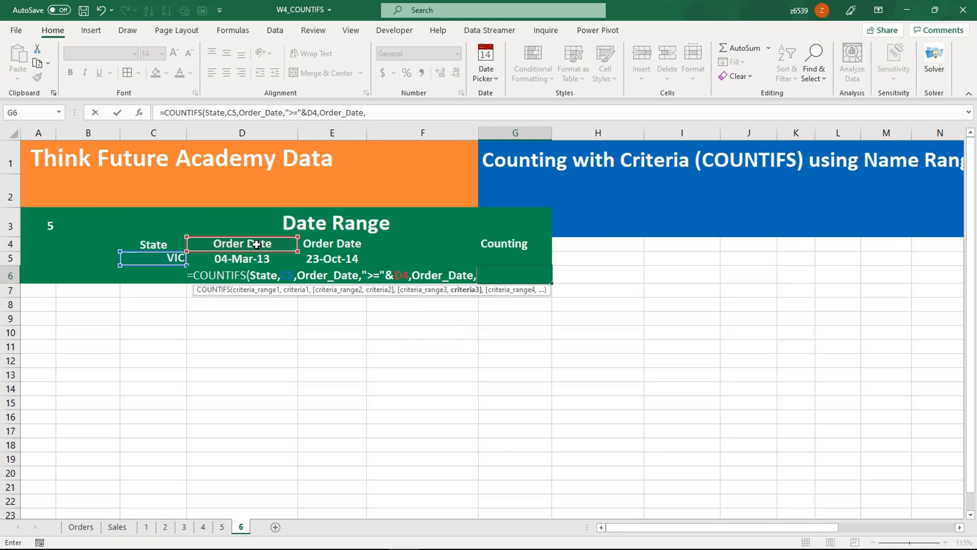
type("\"<=\"&")
left_click(338, 258)
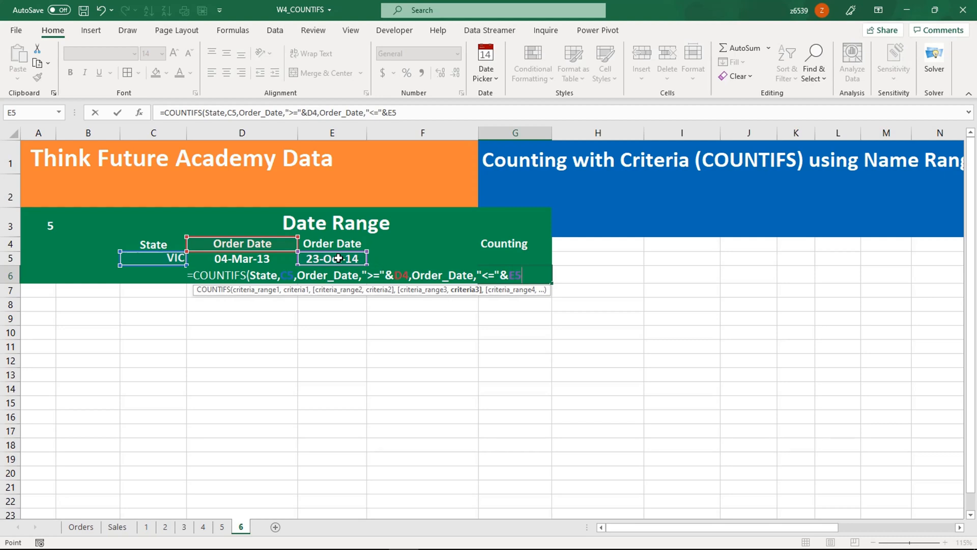
type(")")
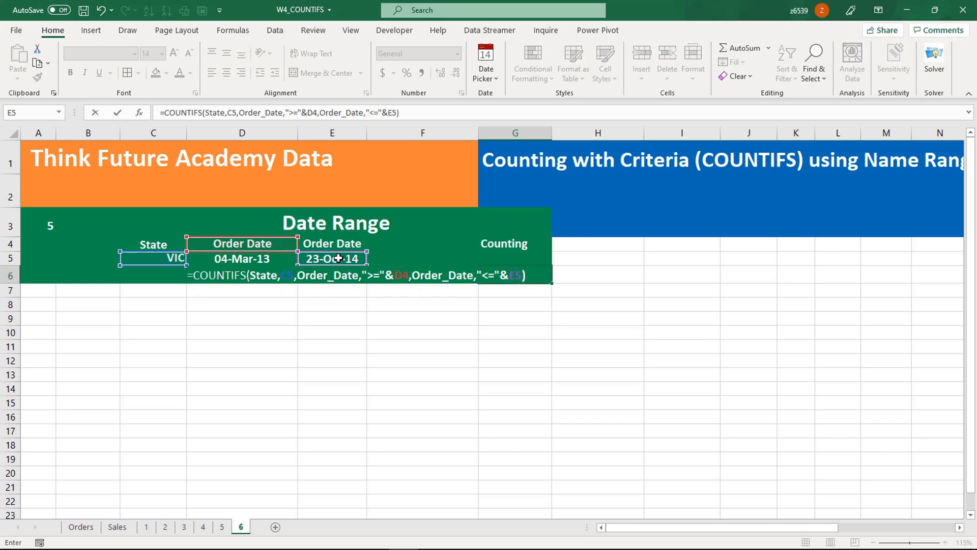
- Correct the start-date reference in the G6 formula to D5 and enter the formula
left_click(407, 273)
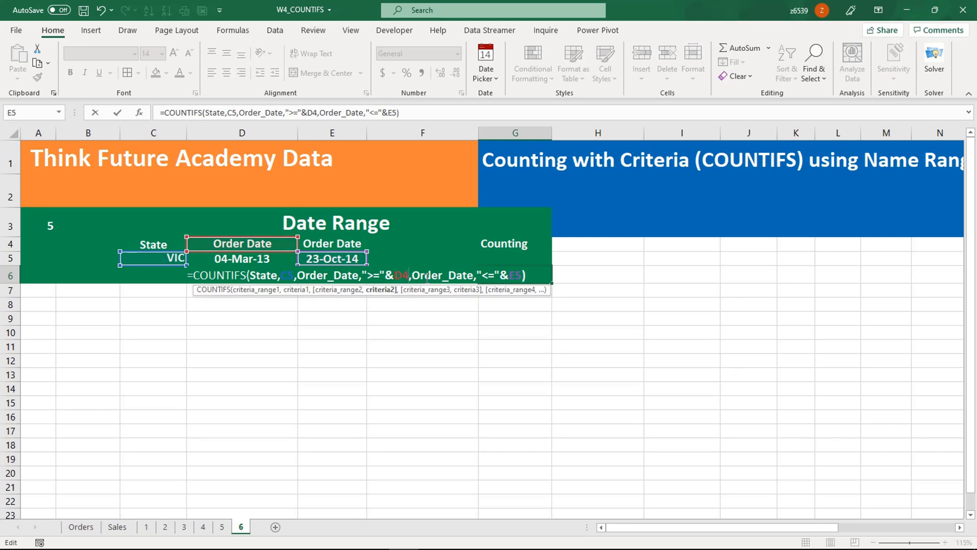
key("BackSpace")
type("d")
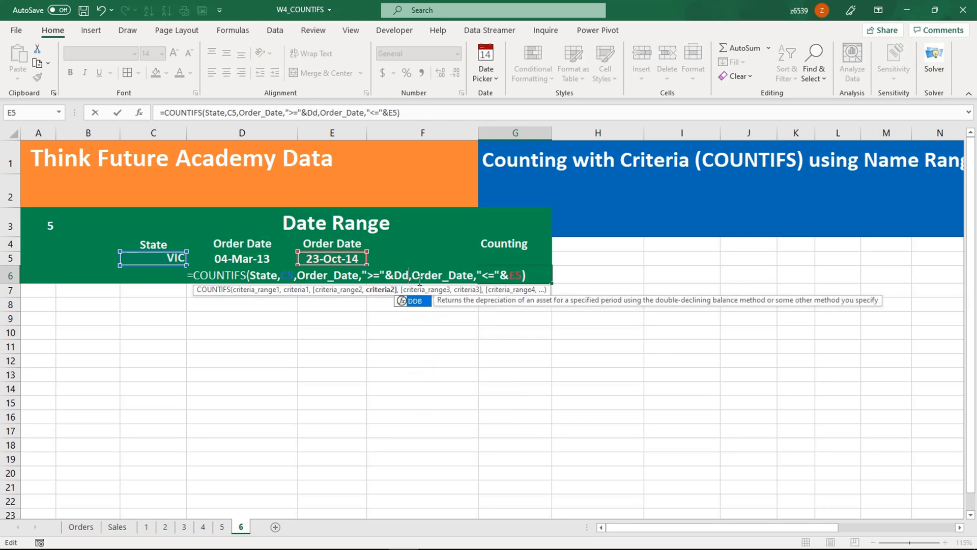
key("BackSpace")
type("5")
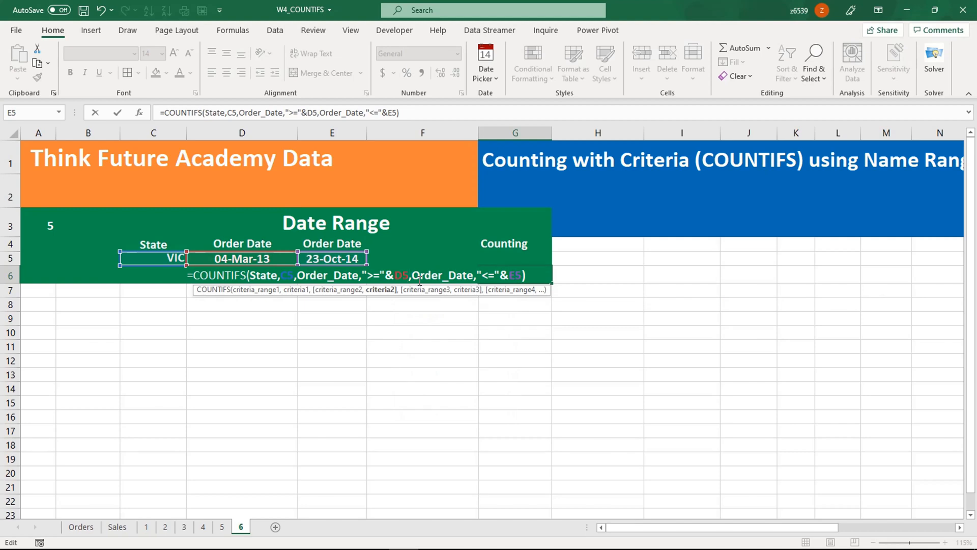
key("Return")
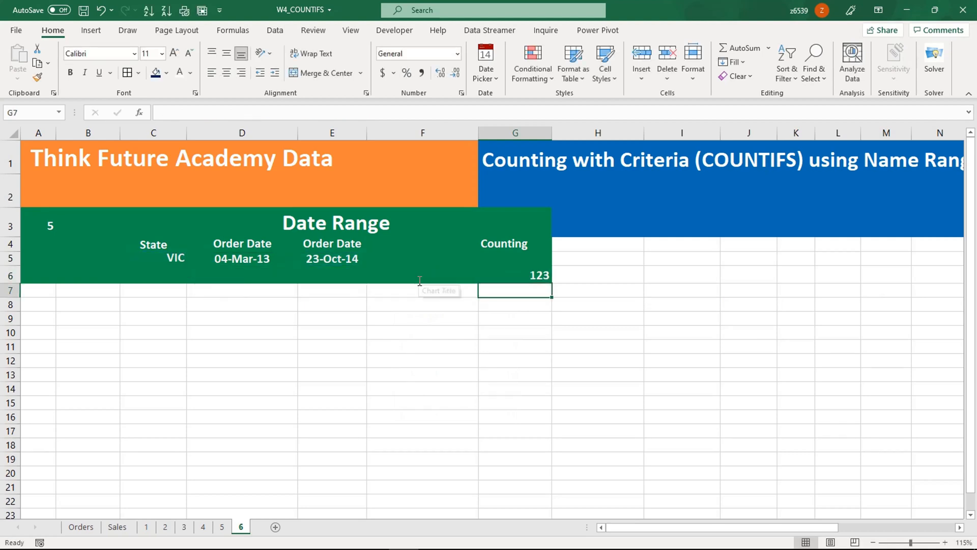
left_click(497, 276)
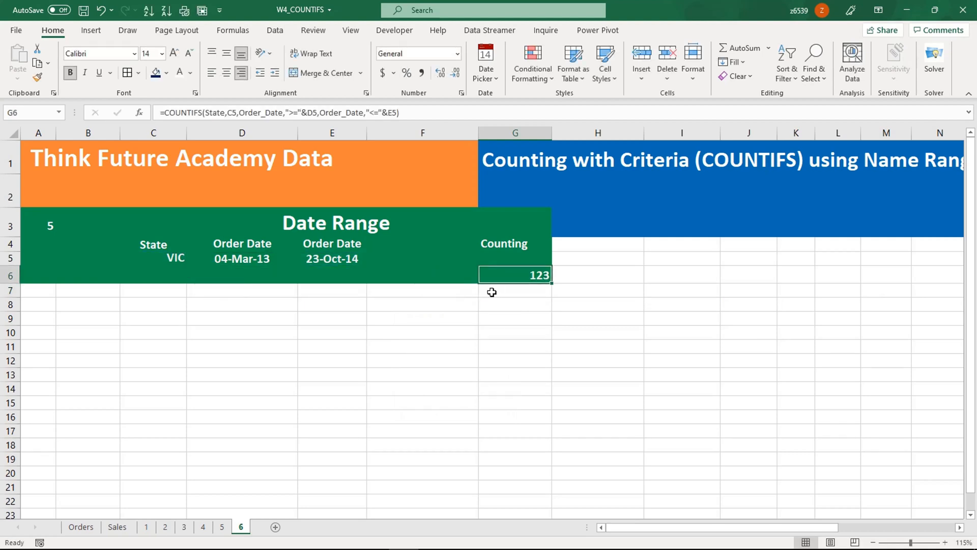
- Copy the State drop-down cell C5 from sheet 5 into C5 on sheet 6
left_click(142, 260)
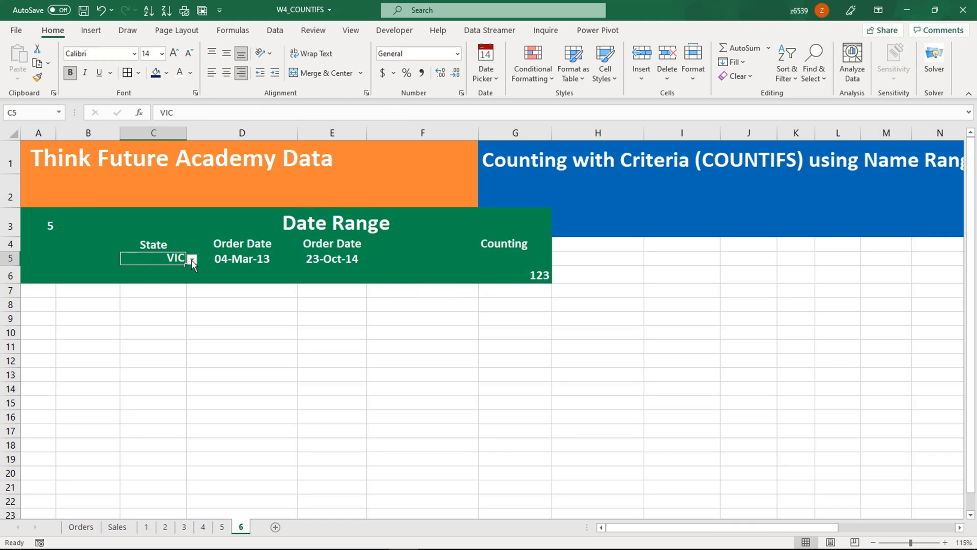
left_click(171, 289)
left_click(223, 526)
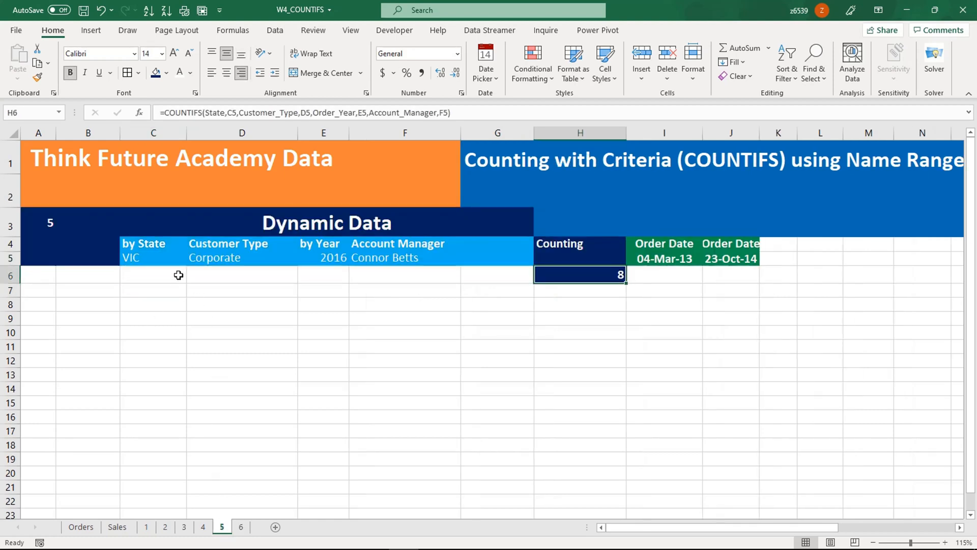
left_click(162, 258)
key("ctrl+c")
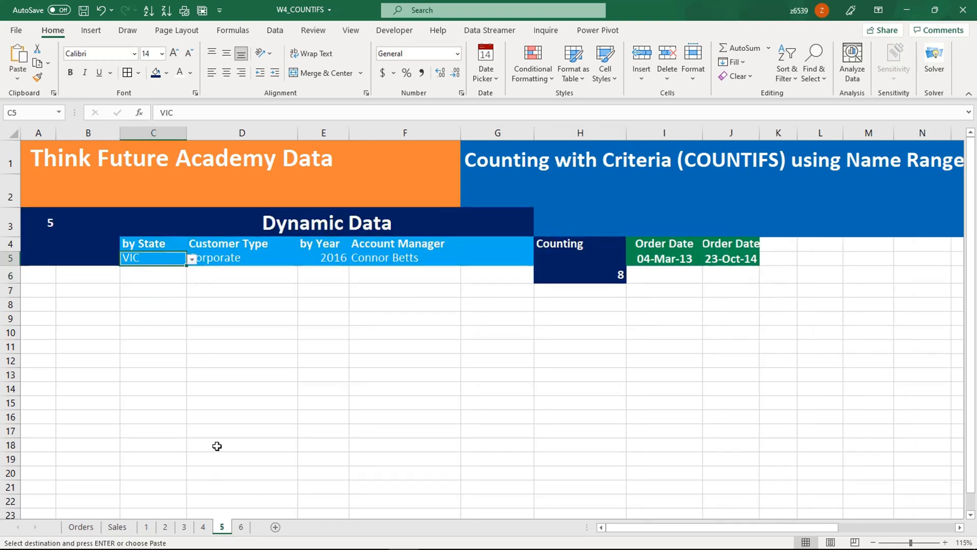
left_click(241, 526)
left_click(171, 262)
key("ctrl+v")
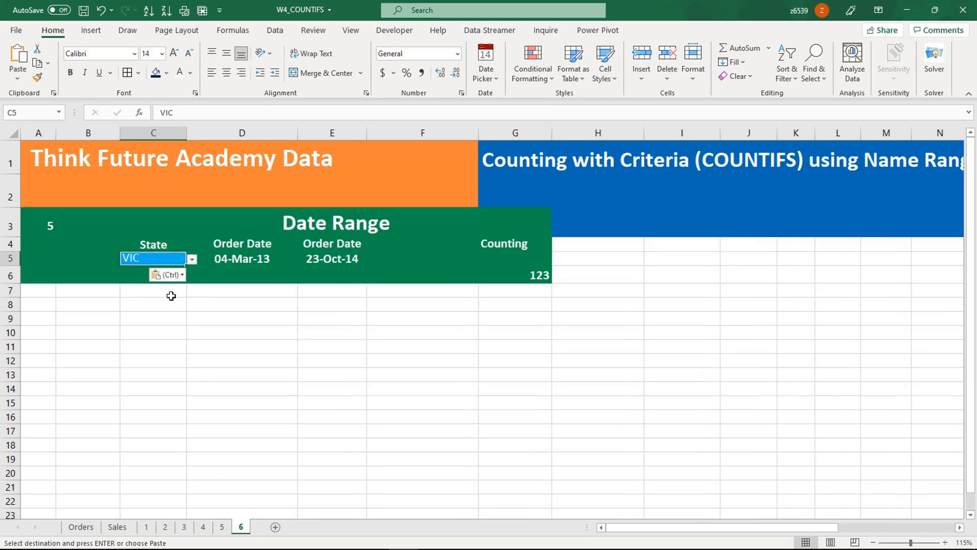
left_click(245, 315)
left_click(496, 277)
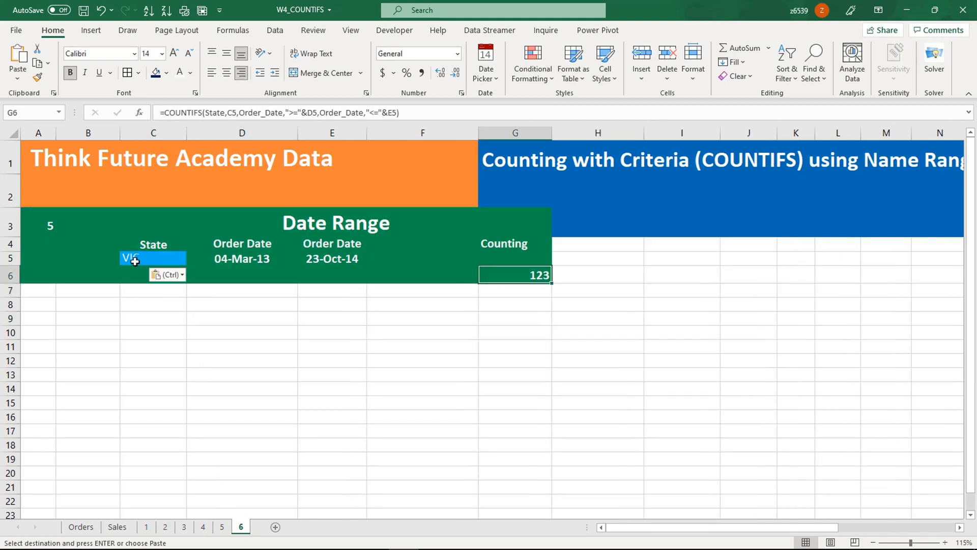
- Test the count on sheet 6 by choosing NSW and then another state in C5
left_click(135, 260)
left_click(192, 259)
left_click(157, 281)
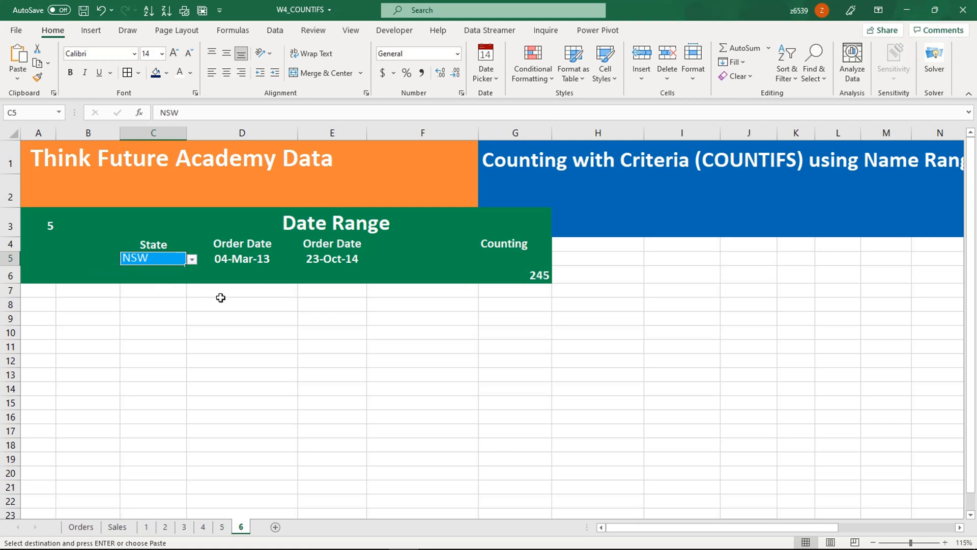
left_click(191, 260)
left_click(163, 289)
left_click(167, 321)
- Copy the text of the COUNTIFS formula in H6 on sheet 5 into I6
left_click(223, 526)
left_click(605, 373)
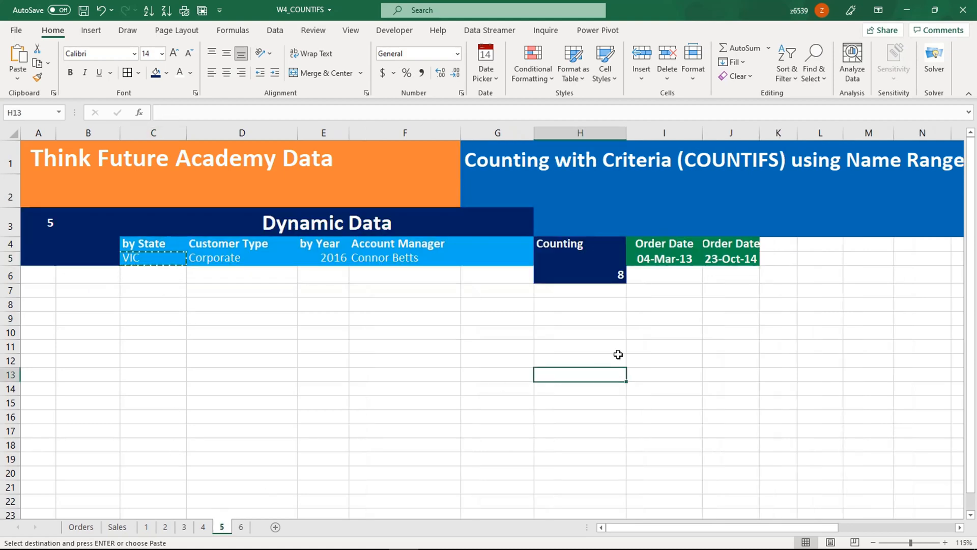
left_click(662, 276)
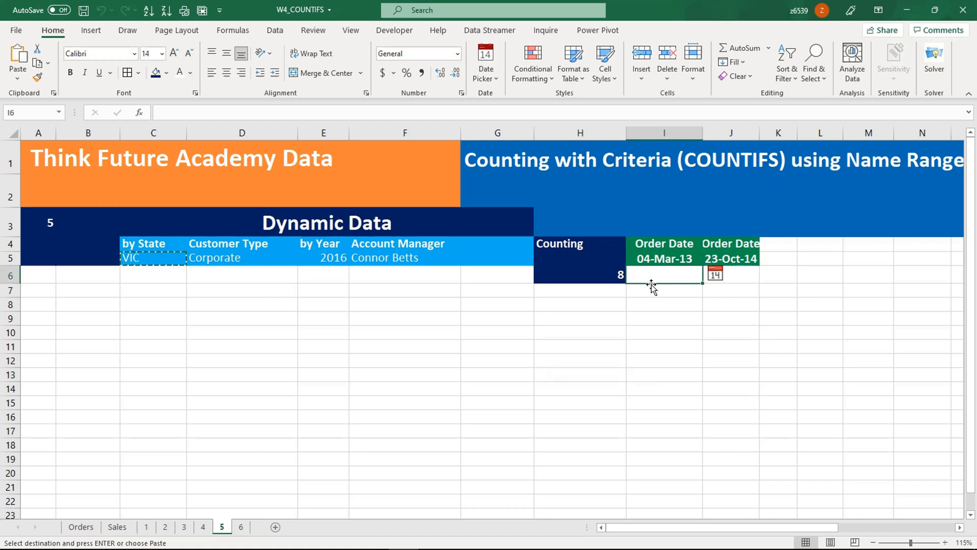
left_click(610, 281)
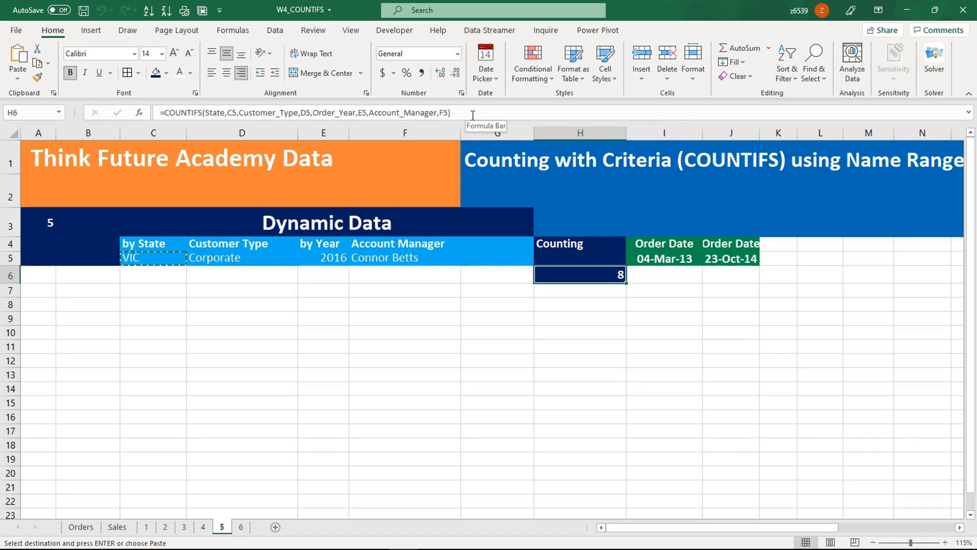
left_click_drag(452, 112, 122, 104)
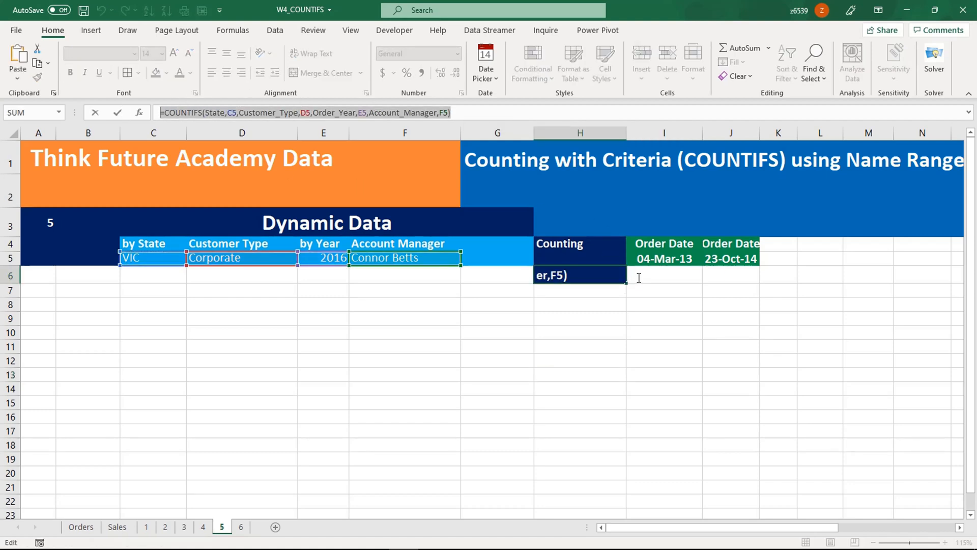
left_click(657, 278)
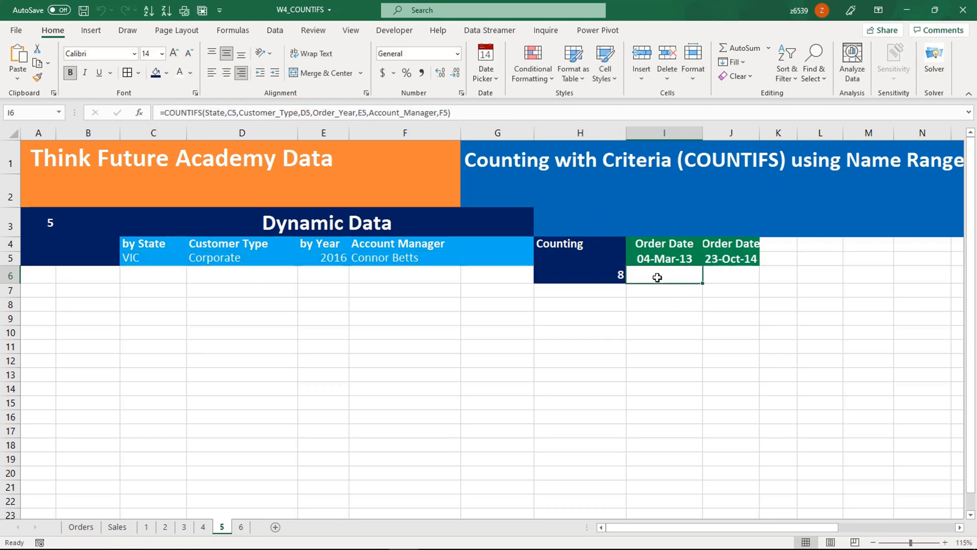
left_click(299, 114)
key("ctrl+v")
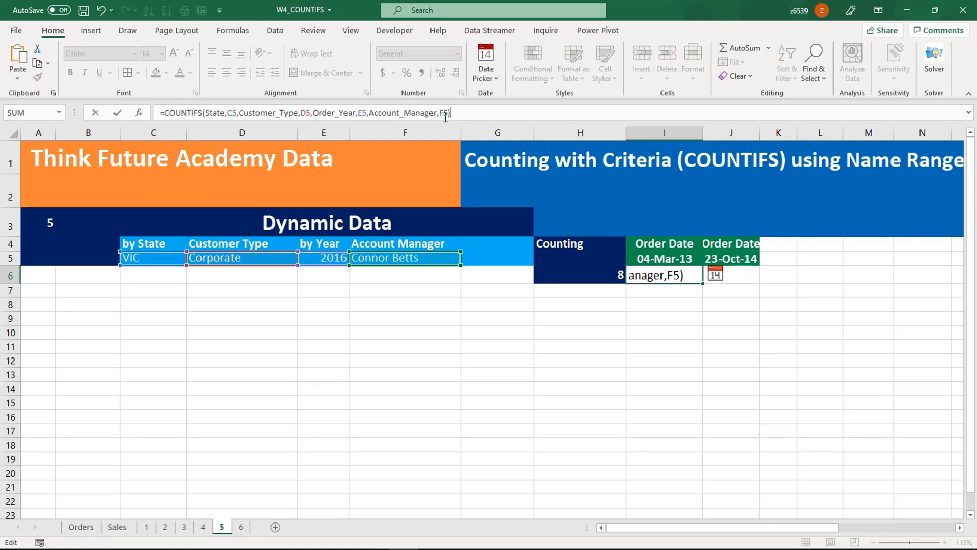
- Extend the COUNTIFS formula in I6 on sheet 5 with the Order_Date range and the criterion ">="&I5
key("BackSpace")
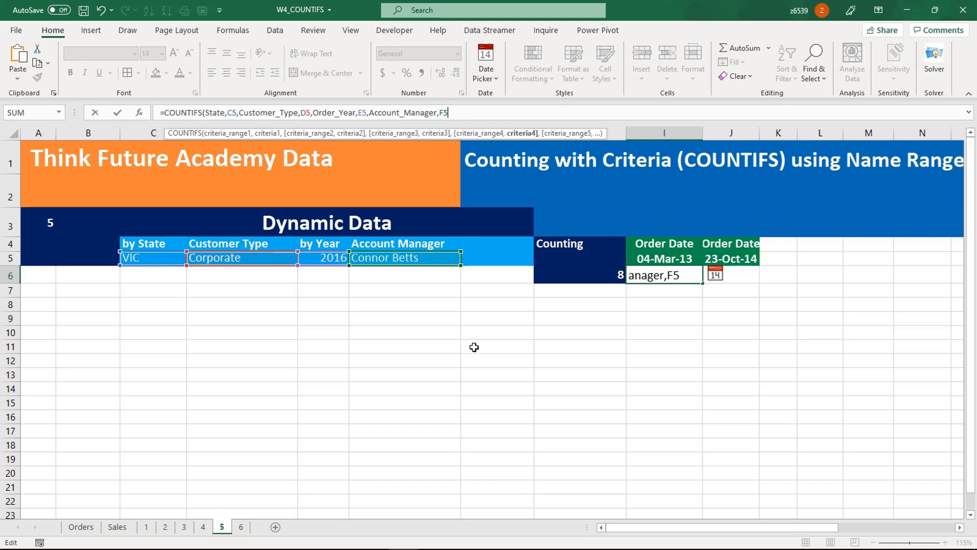
type(",")
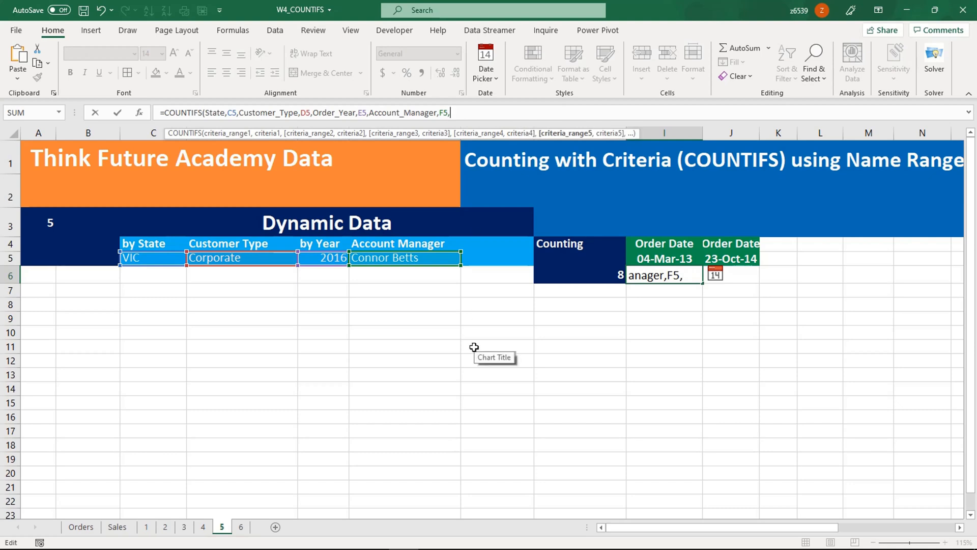
type("or")
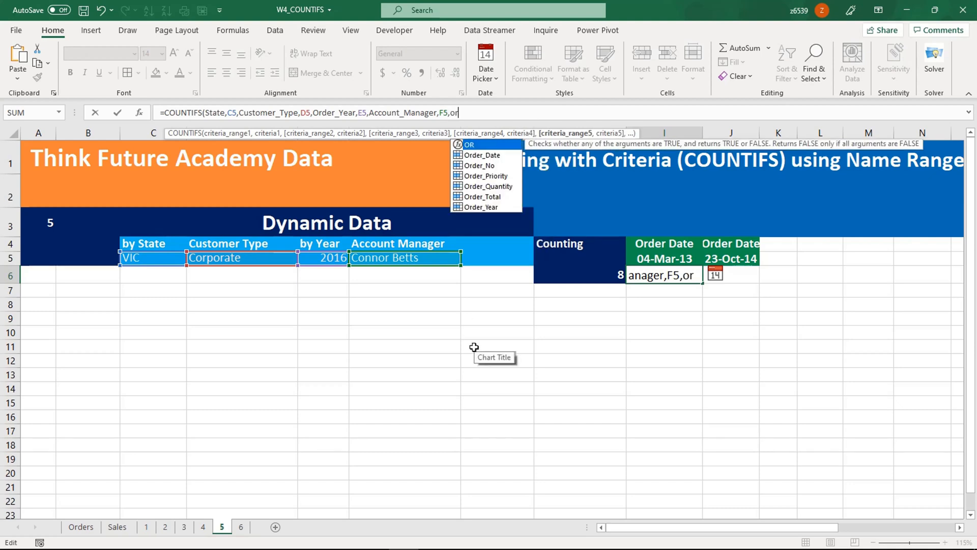
type("d")
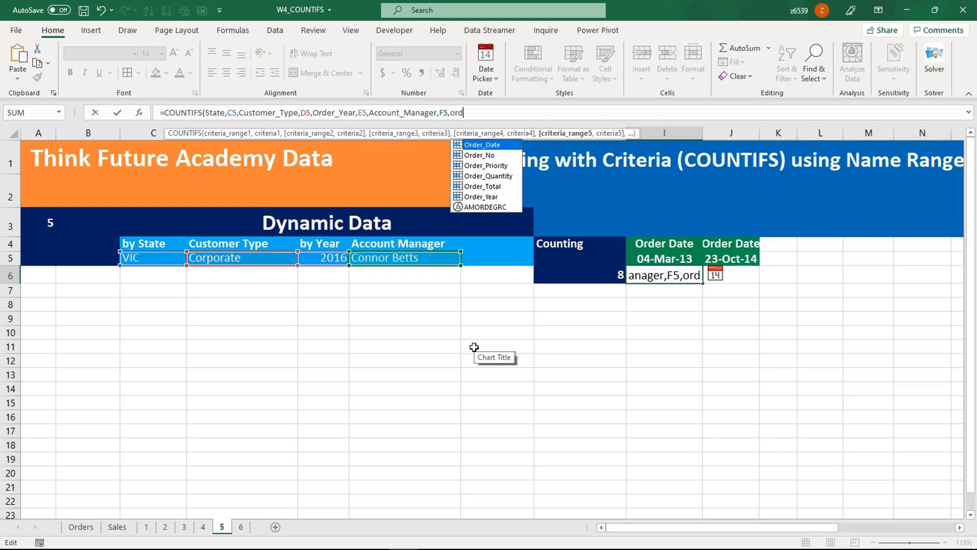
key("Tab")
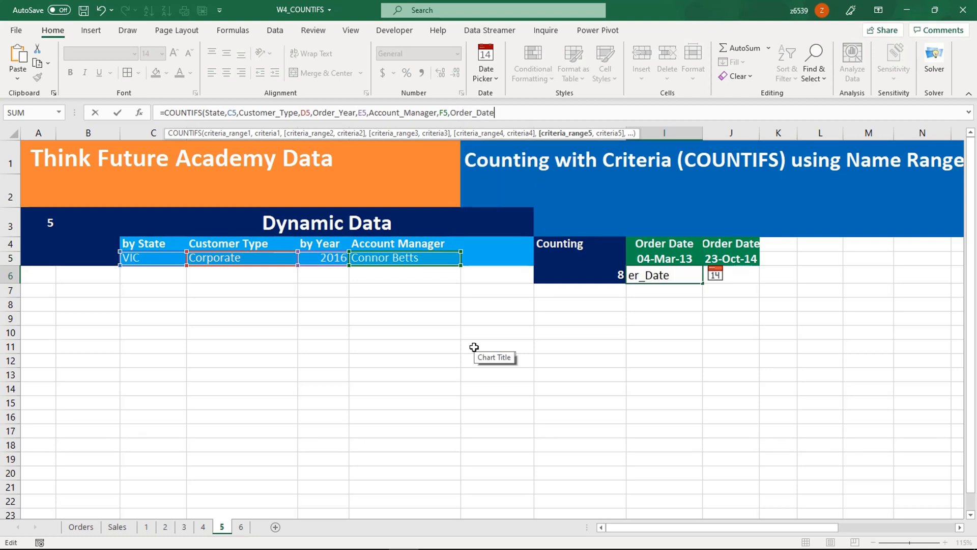
type(",")
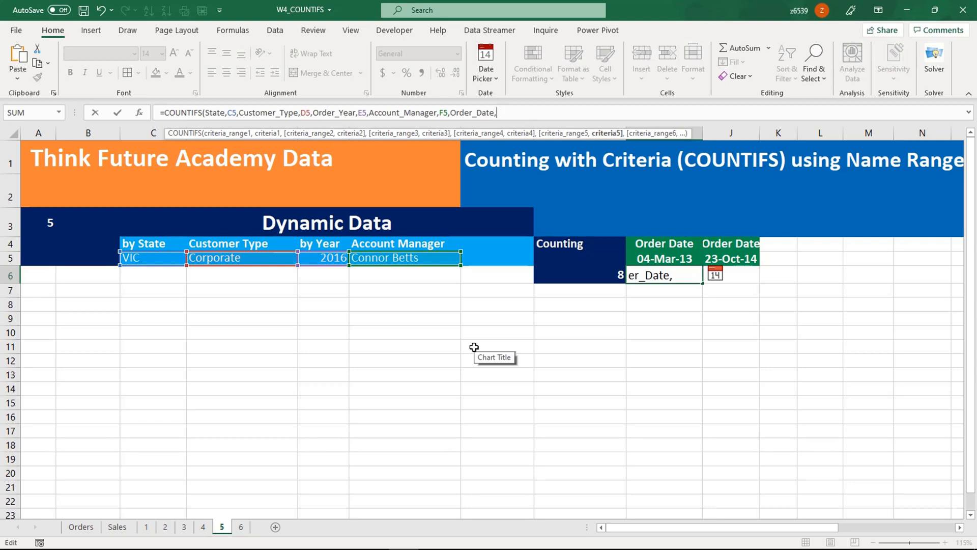
type("\">=\"&")
left_click(667, 256)
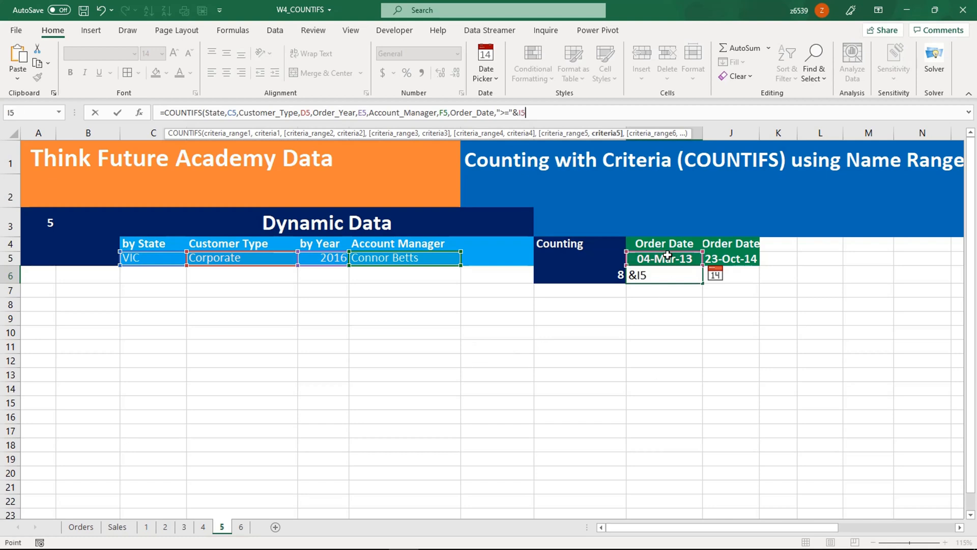
- Add a second Order_Date range with the criterion "<="&J5 to the I6 formula and enter it
type(",")
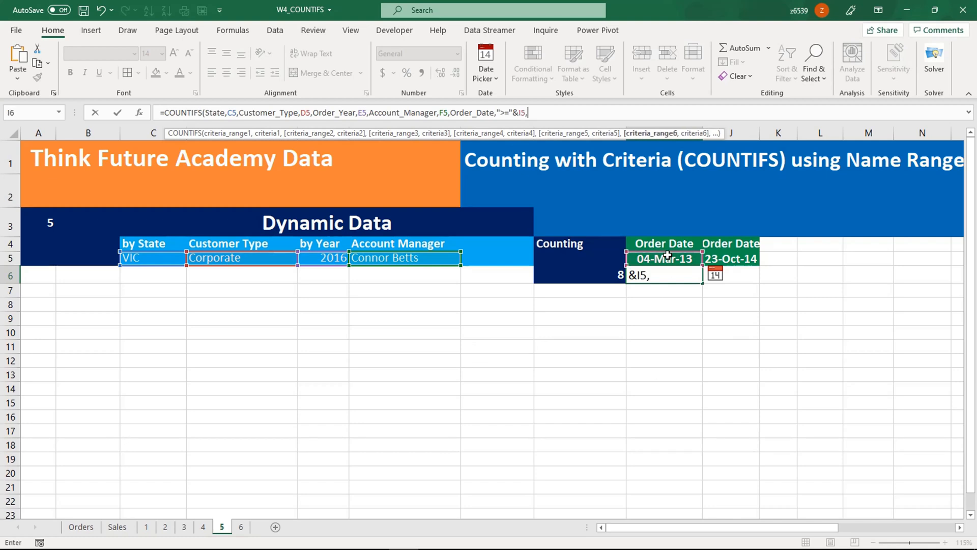
type("order")
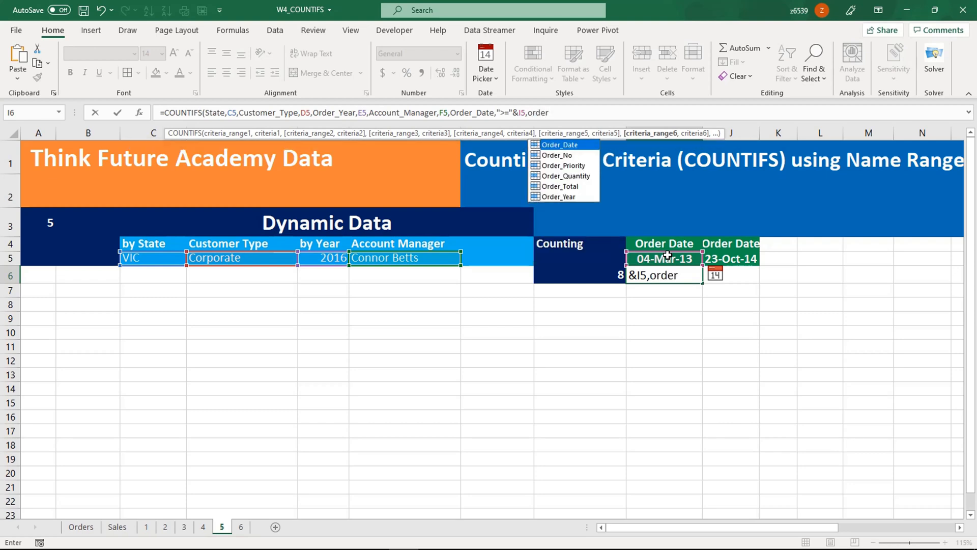
key("Tab")
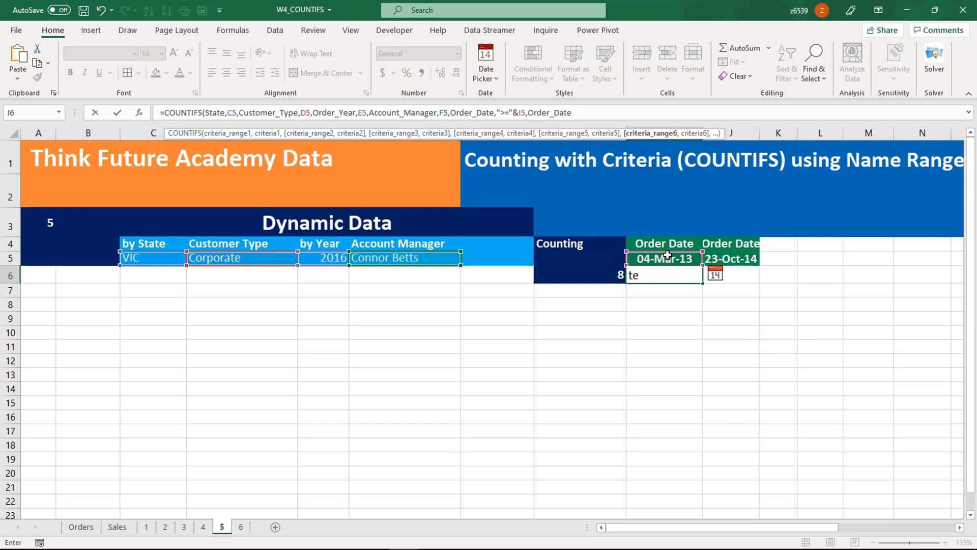
type(",")
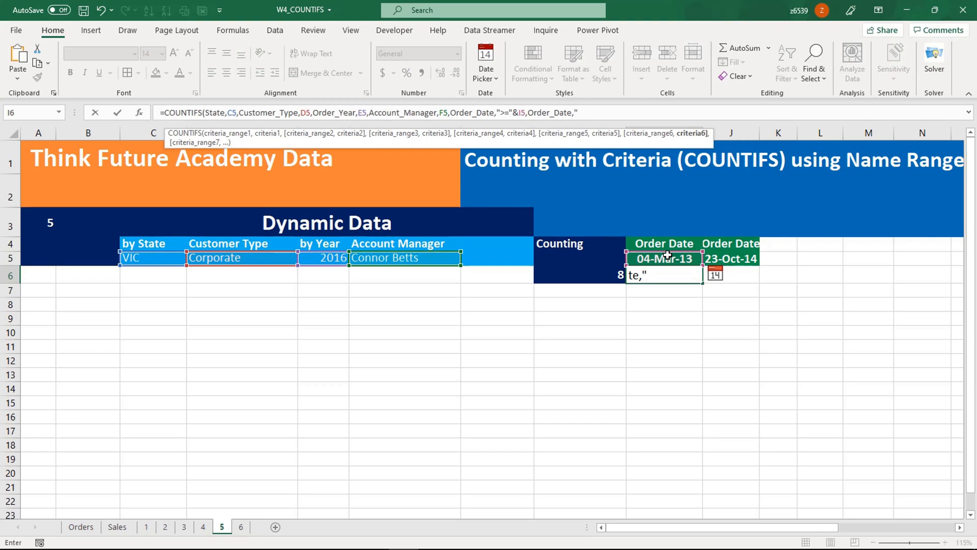
type("<=\"&")
left_click(742, 259)
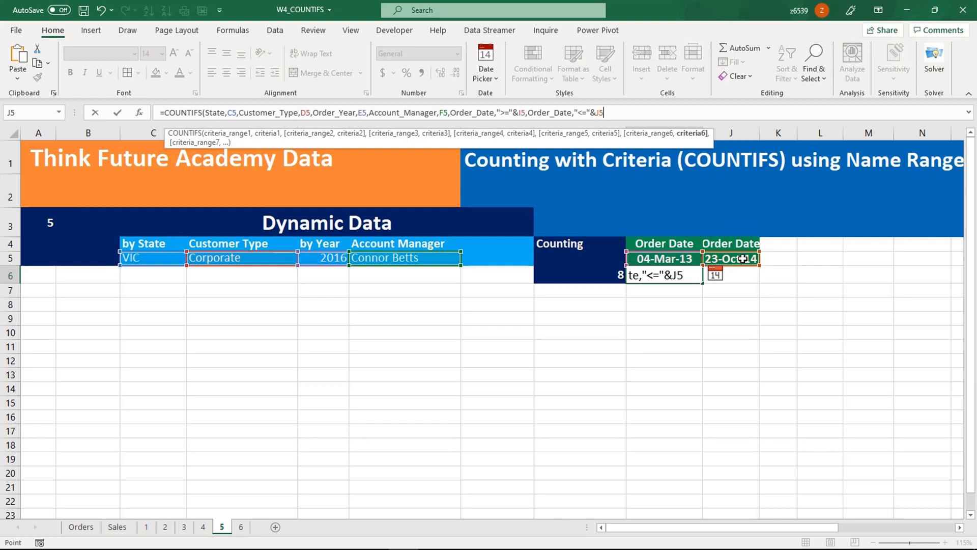
type(")")
key("Return")
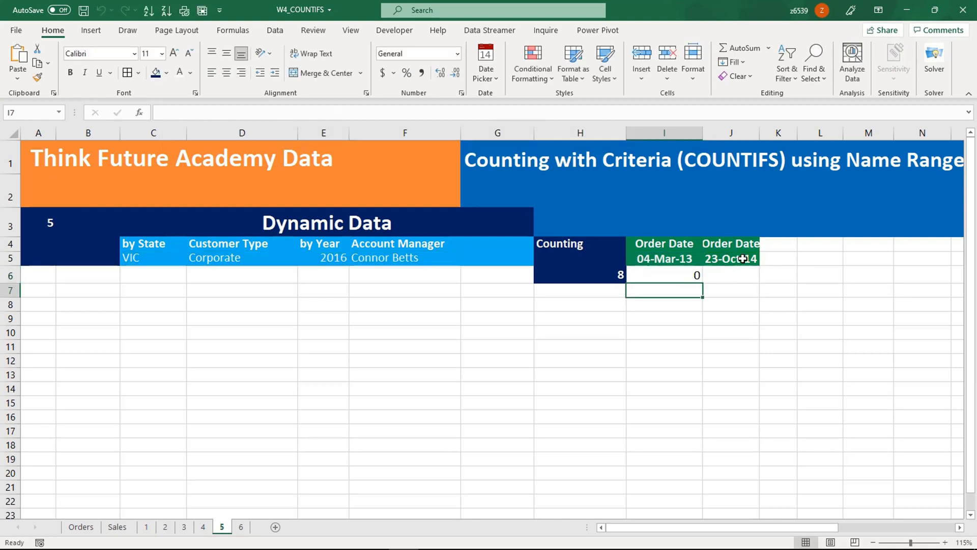
key("Up")
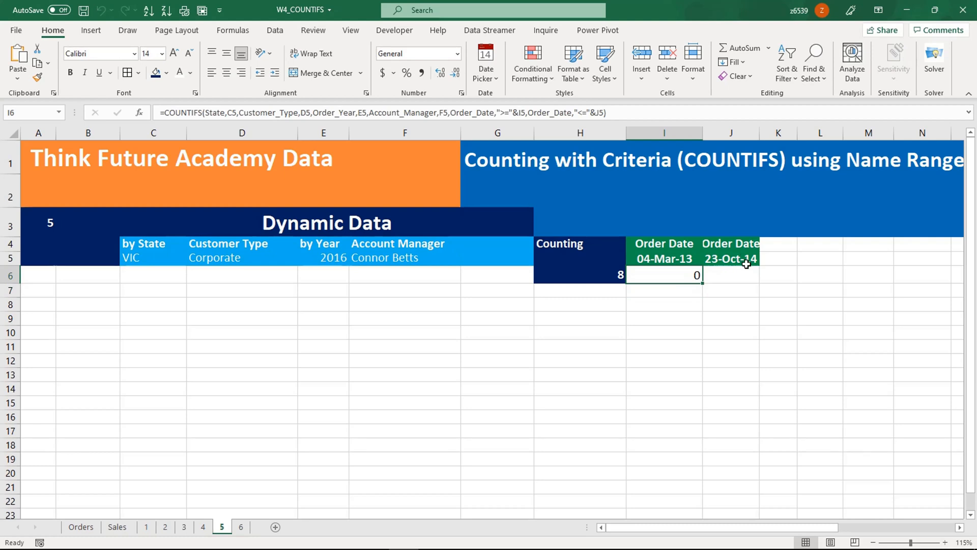
- Set the end order date in J5 to 23/10/2016 and check the I6 count
left_click(577, 277)
left_click(432, 259)
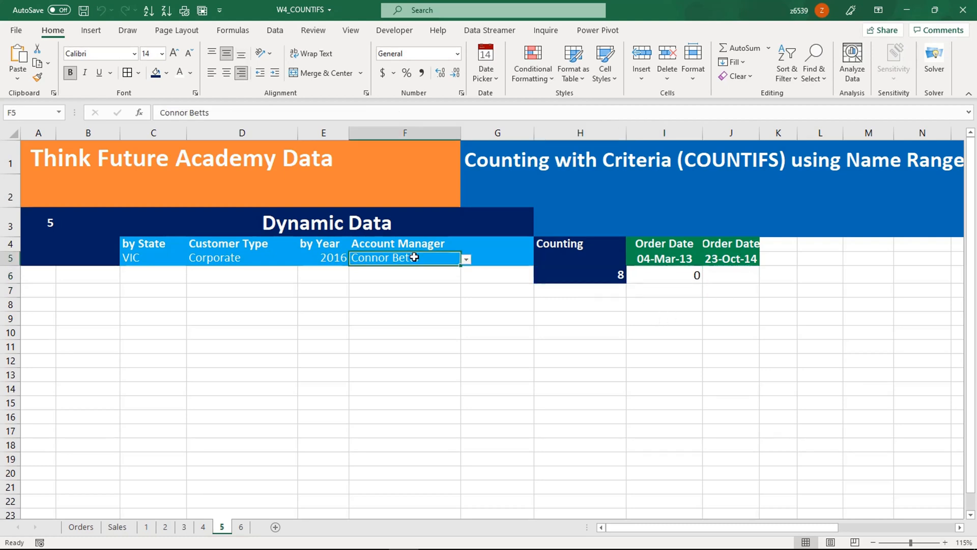
left_click(731, 258)
left_click(228, 111)
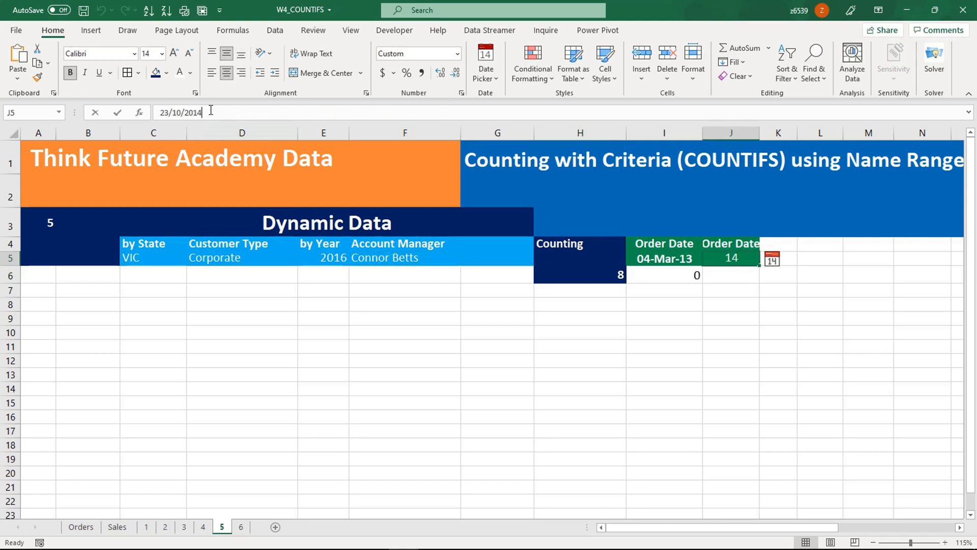
key("BackSpace")
type("6")
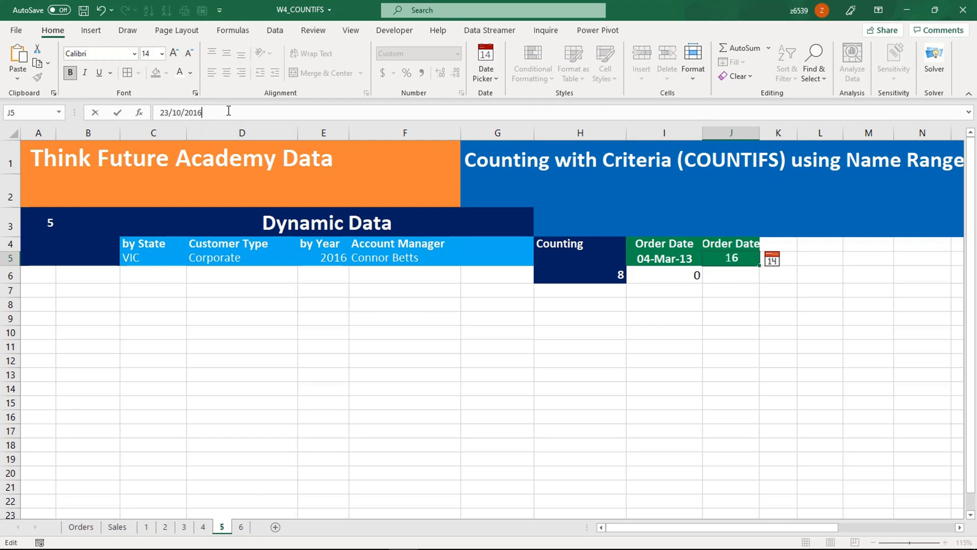
key("Return")
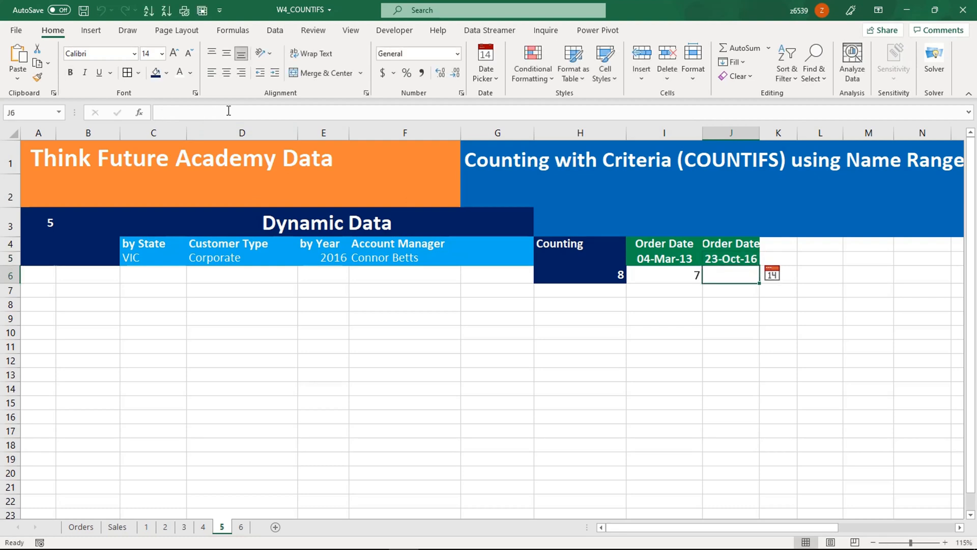
left_click(740, 260)
left_click(670, 275)
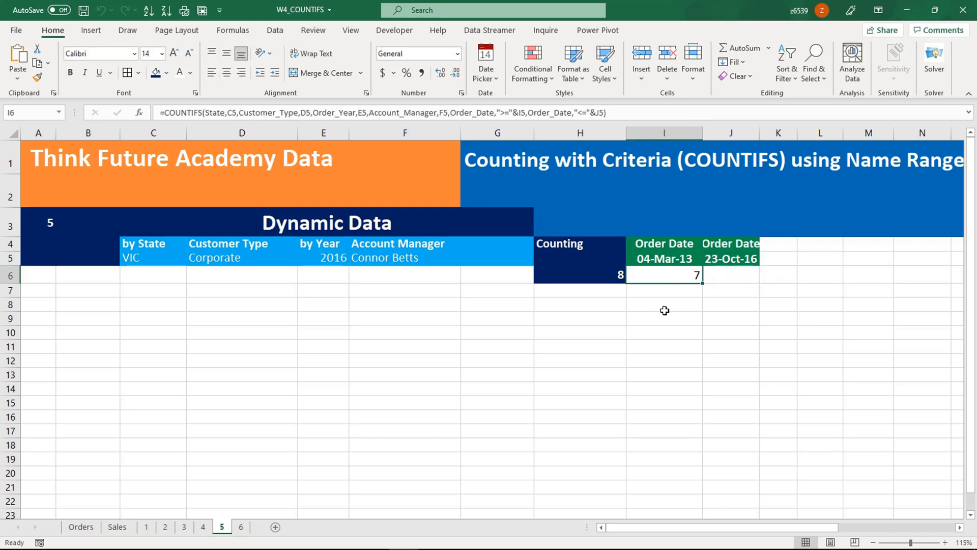
- Set the start order date in I5 to 04/03/2014 to test the date-limited count
left_click(678, 258)
left_click(277, 112)
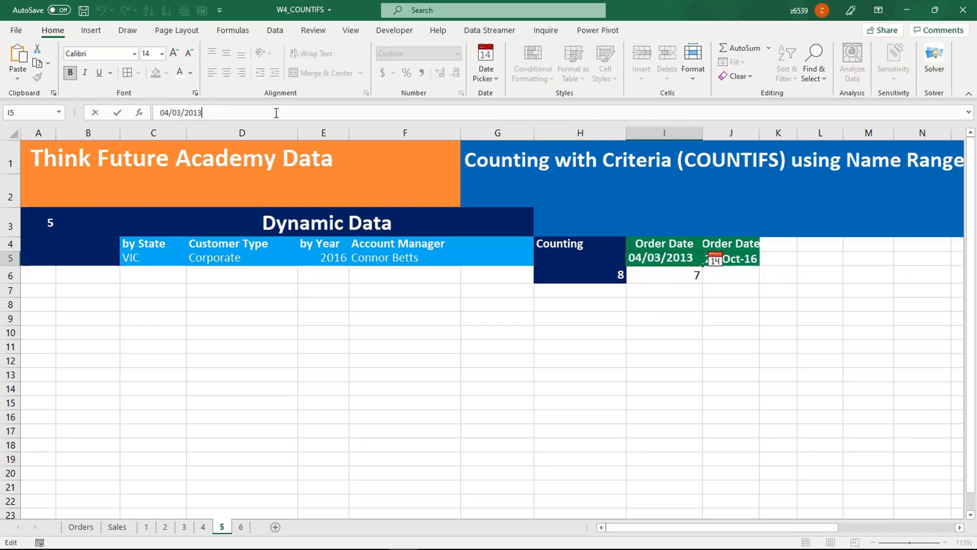
key("BackSpace")
type("4")
key("Return")
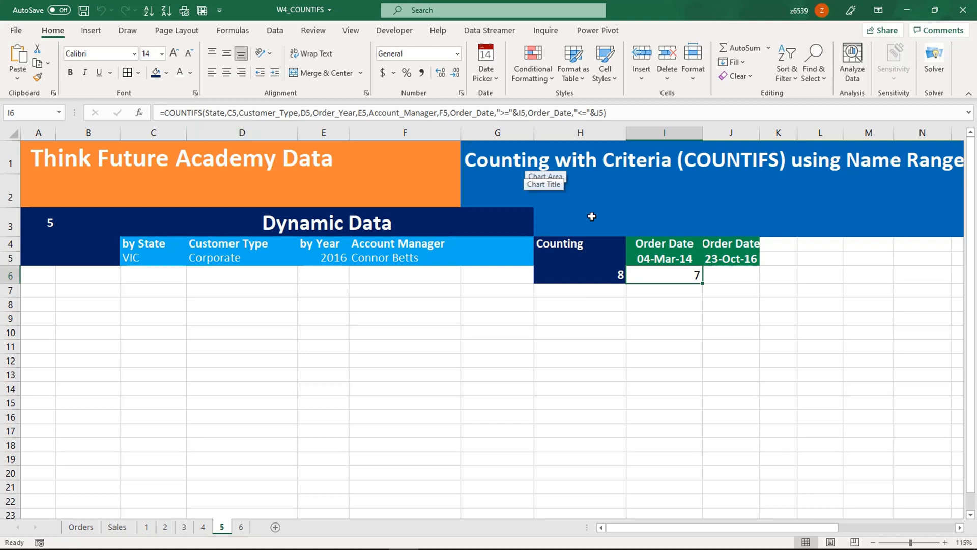
- Set the start order date in I5 to 04/03/2015 to test the count again
left_click(655, 259)
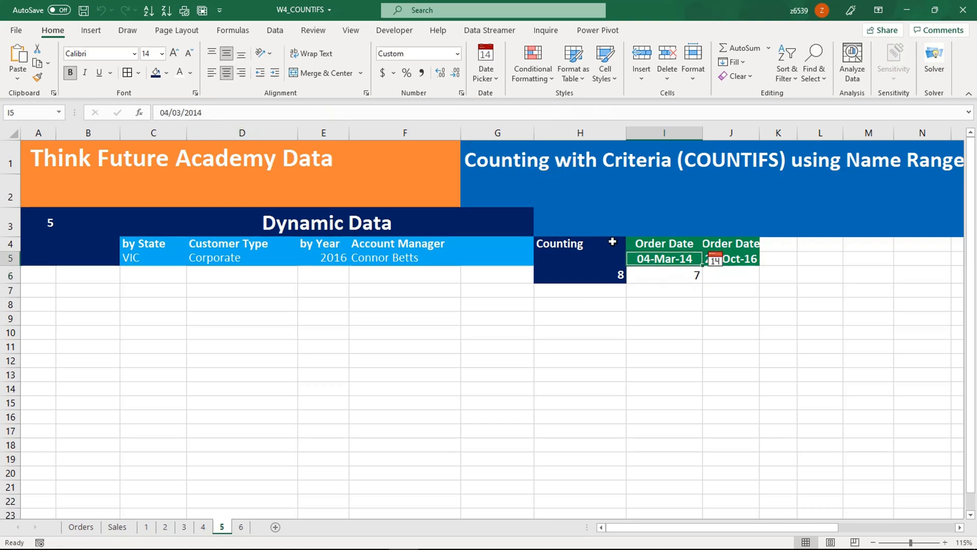
left_click(243, 118)
key("BackSpace")
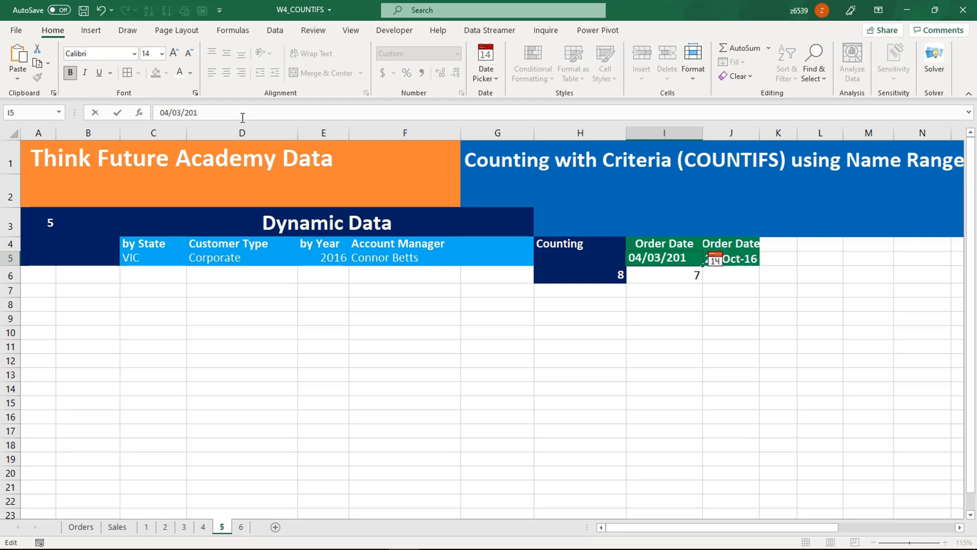
type("5")
key("Return")
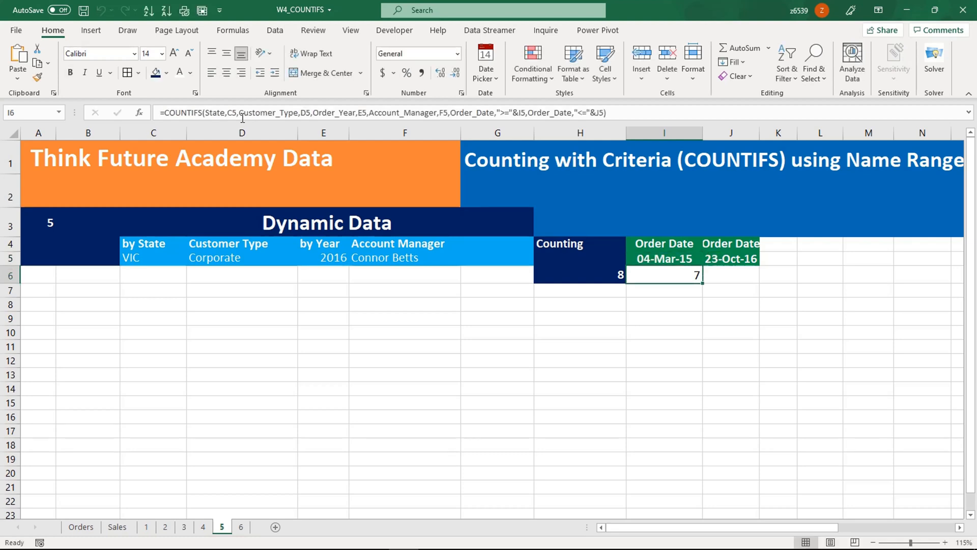
- Set the start order date in I5 to 04/03/2016 and check the count in I6
key("Up")
left_click(242, 118)
key("BackSpace")
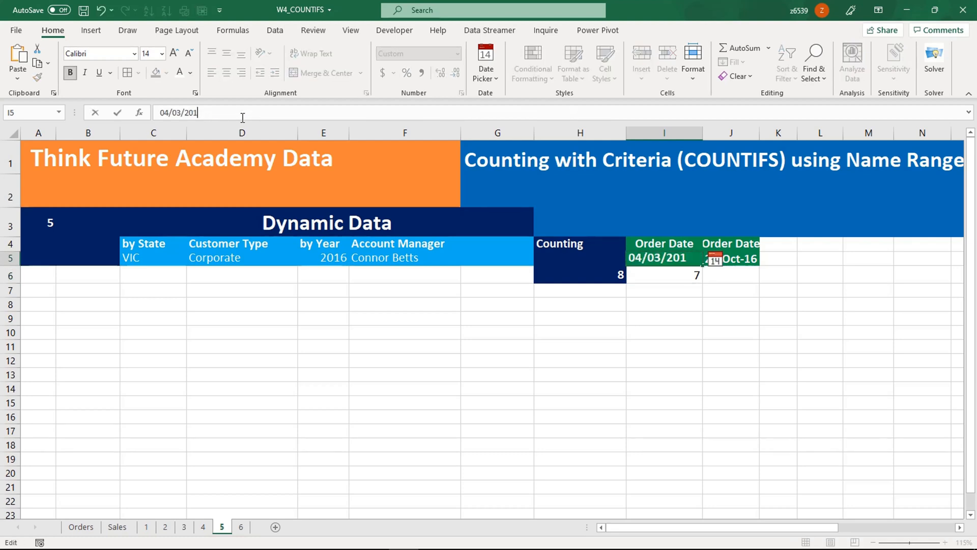
type("6")
key("Return")
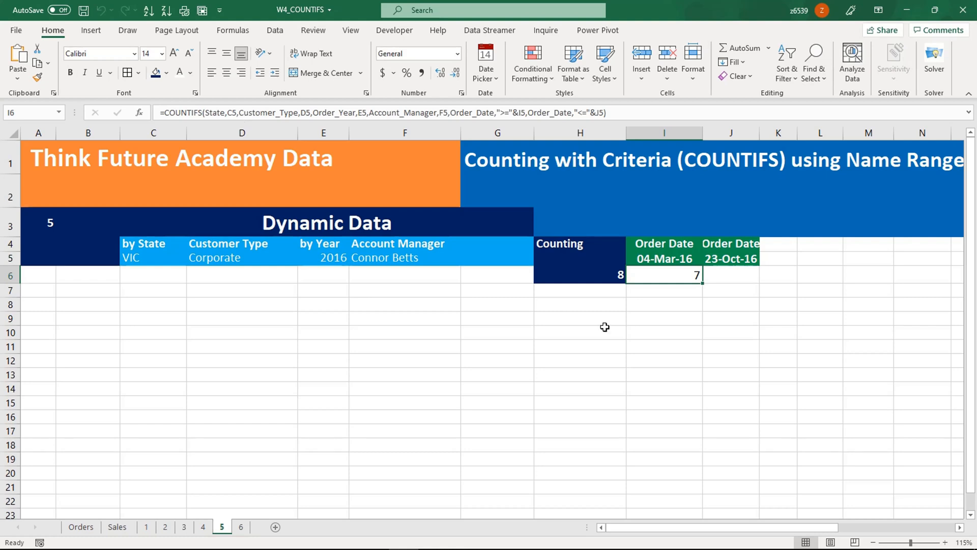
left_click(682, 315)
left_click(679, 278)
left_click(675, 257)
- Test the counts by choosing two other account managers in turn from the F5 drop-down
left_click(420, 260)
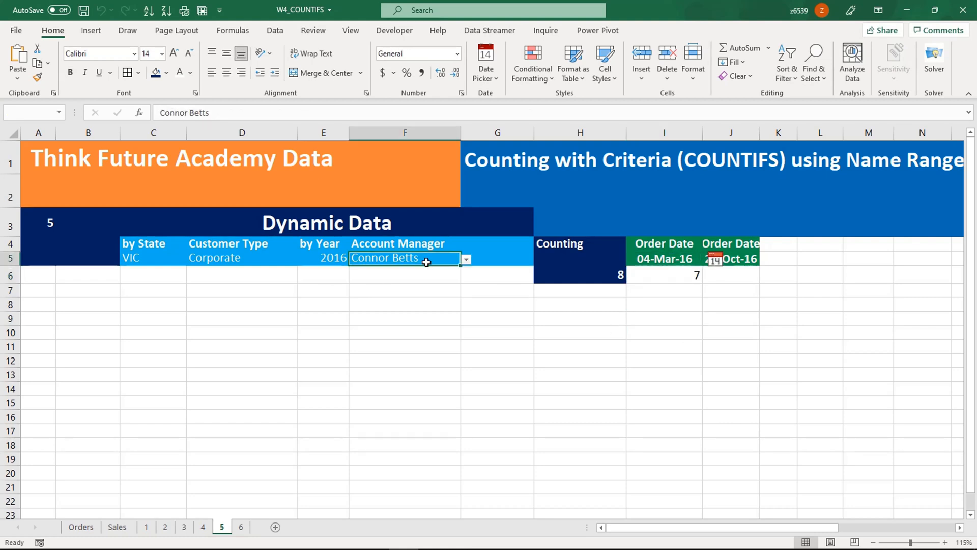
left_click(466, 259)
left_click(434, 281)
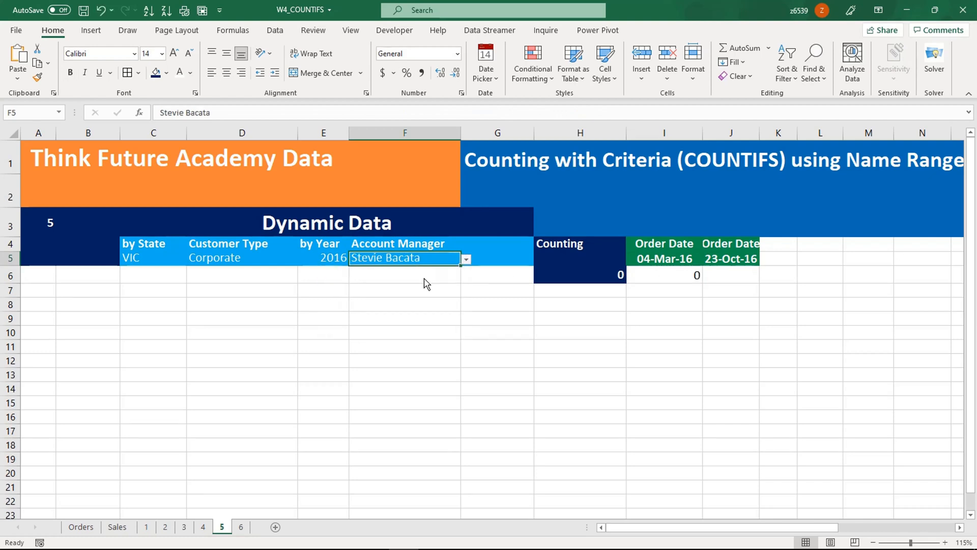
left_click(466, 259)
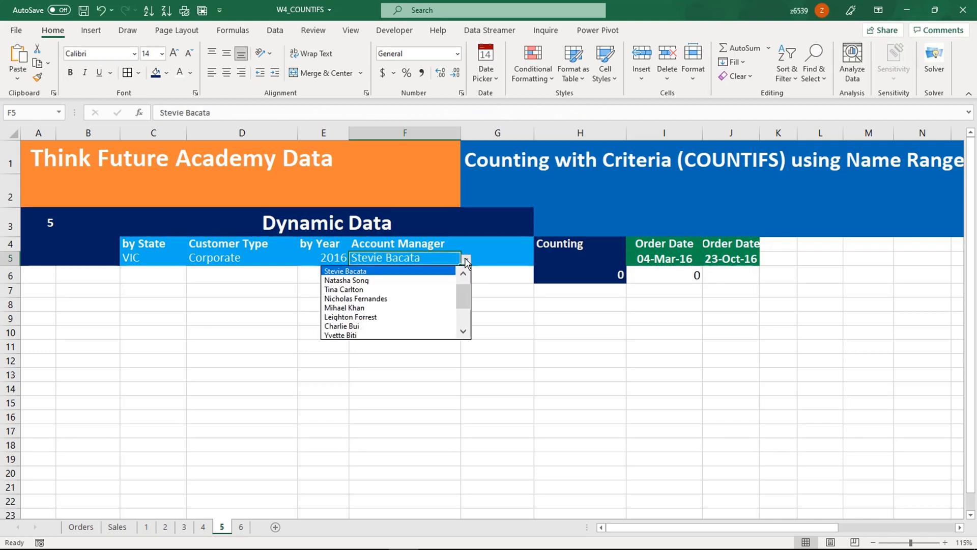
left_click(414, 290)
- Set the start order date in I5 back to 04/03/2013
left_click(657, 260)
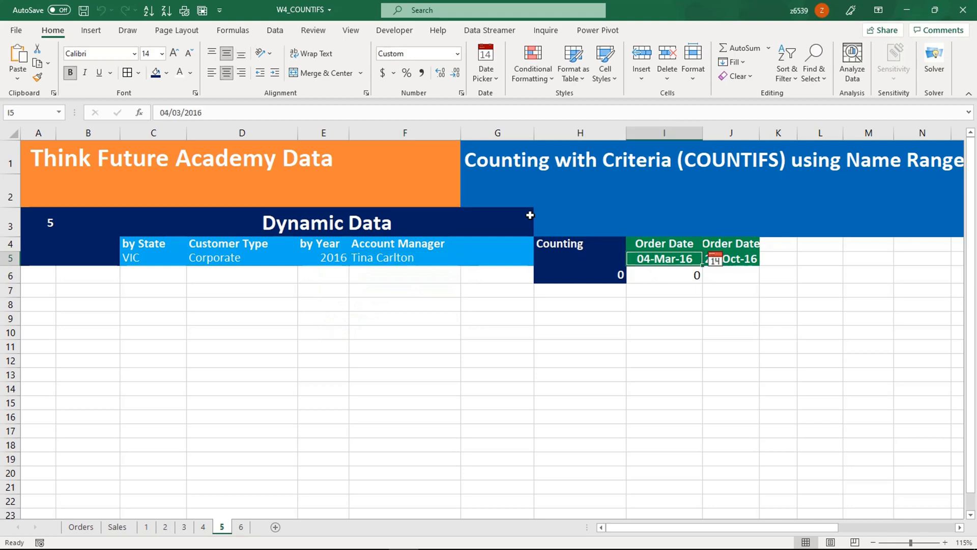
left_click(307, 113)
key("BackSpace")
type("3")
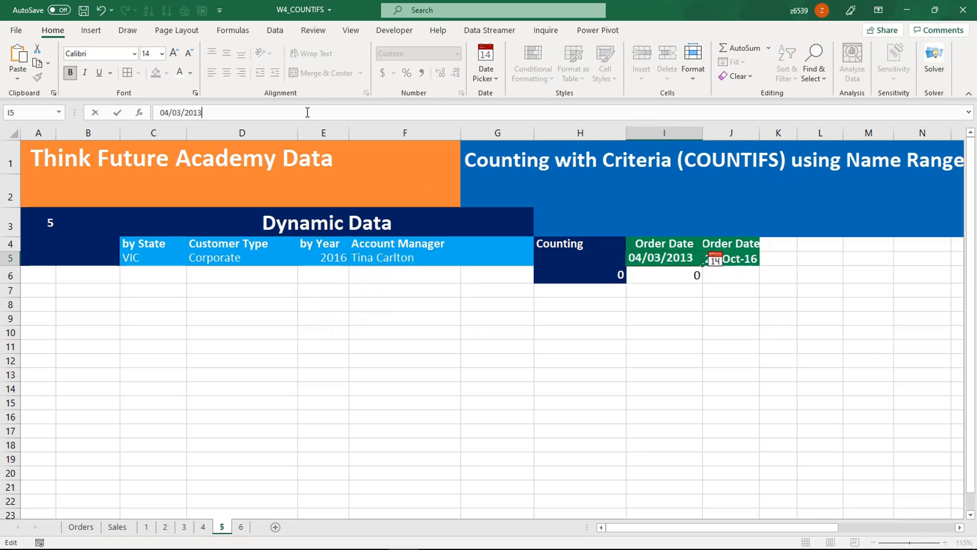
key("Return")
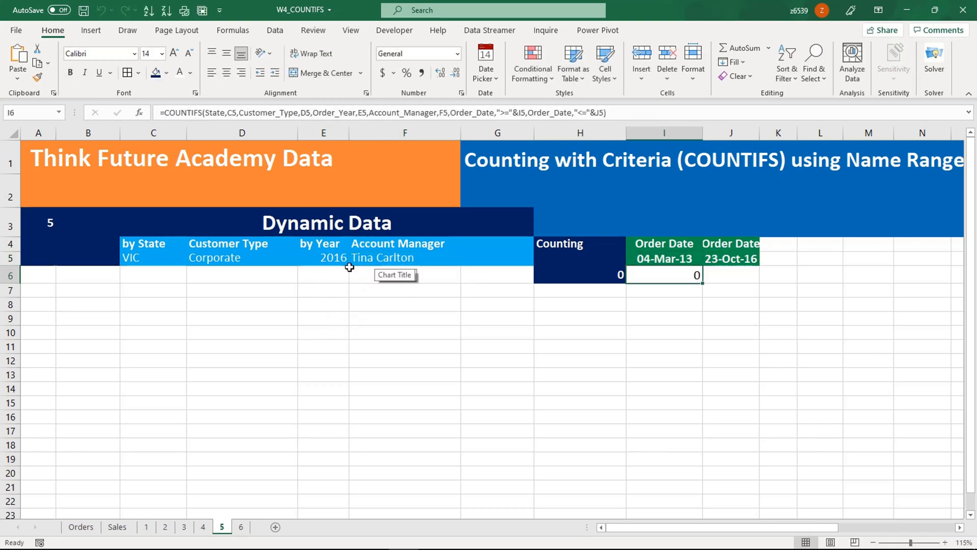
- Test the counts in H6 and I6 by choosing four other account managers in turn from F5's list
left_click(377, 257)
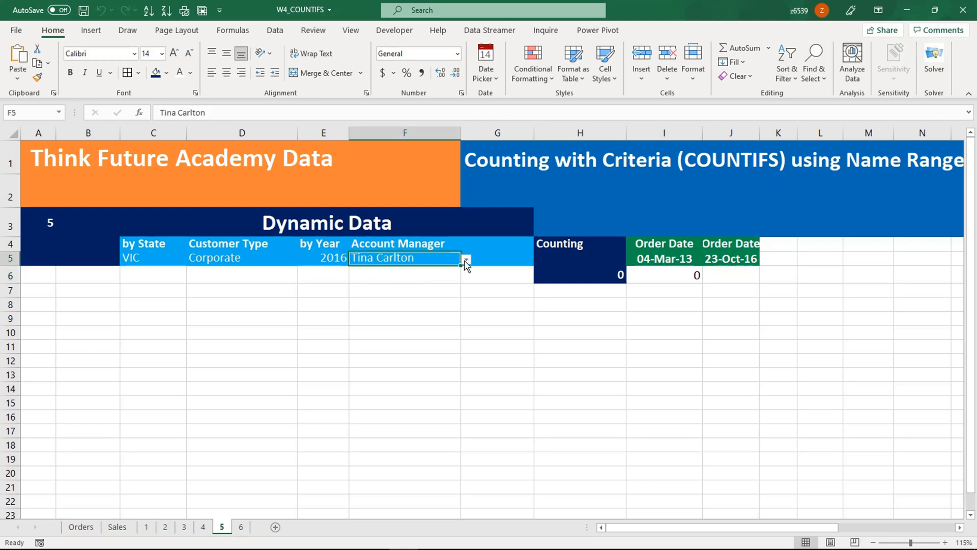
left_click(466, 259)
left_click(432, 280)
left_click(466, 259)
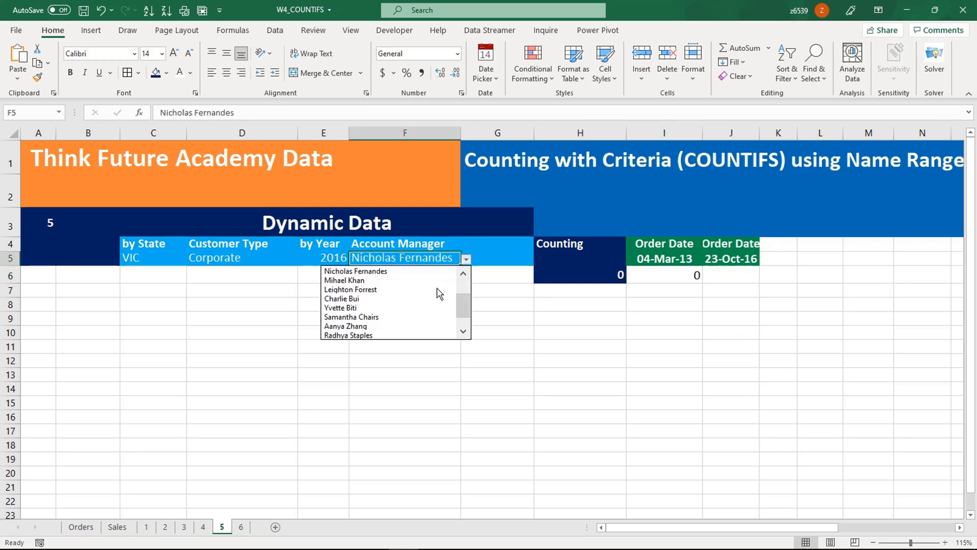
left_click(431, 289)
left_click(466, 259)
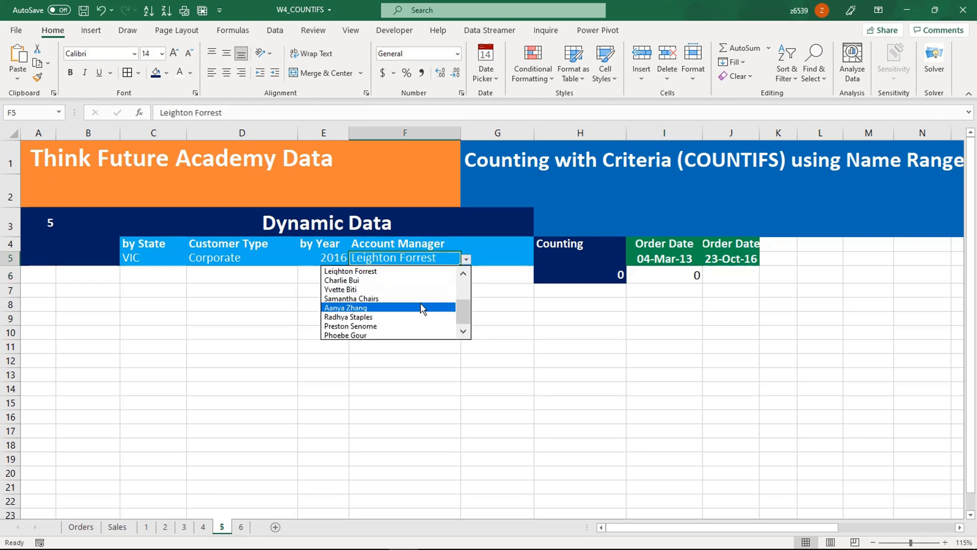
left_click(426, 303)
left_click(466, 260)
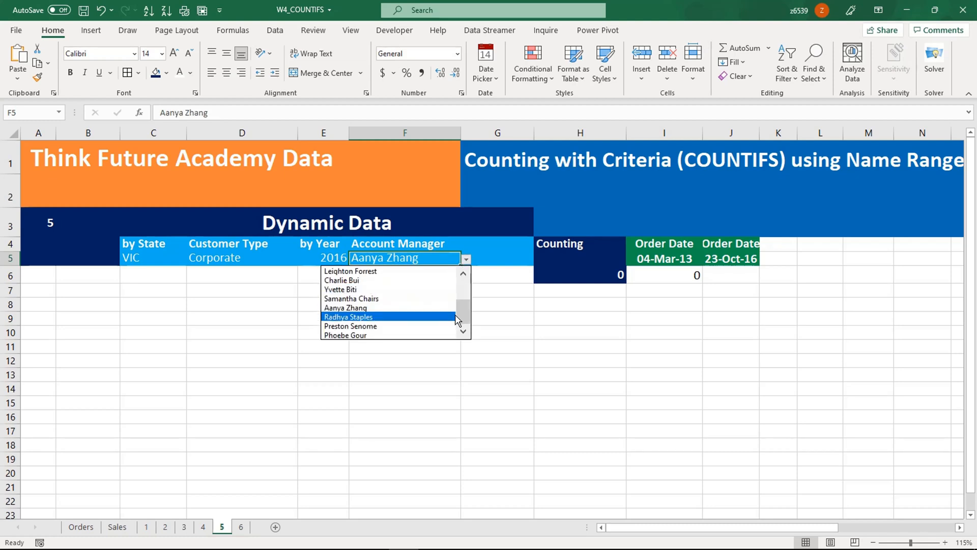
left_click(428, 326)
- Change the account manager in F5 to one near the start of the list
left_click(466, 260)
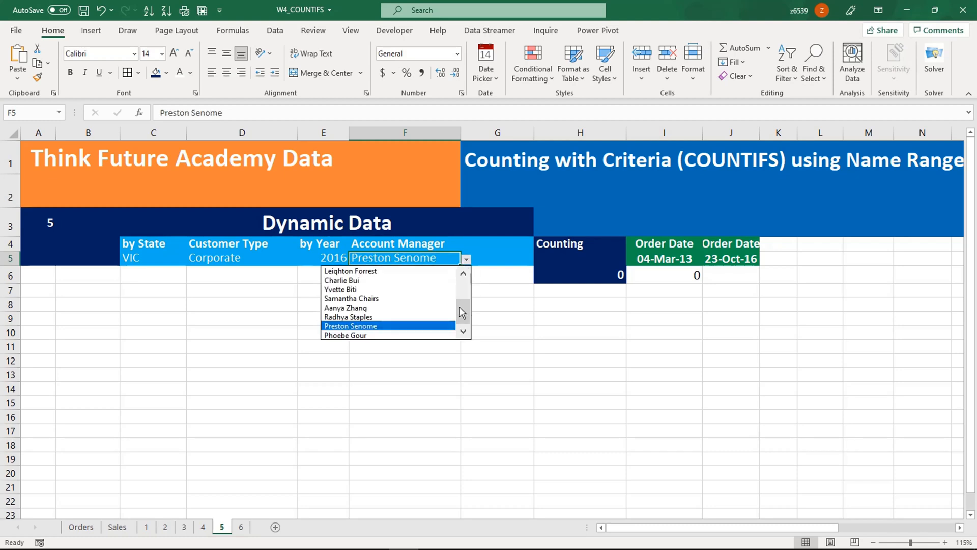
left_click_drag(462, 310, 466, 265)
left_click(370, 275)
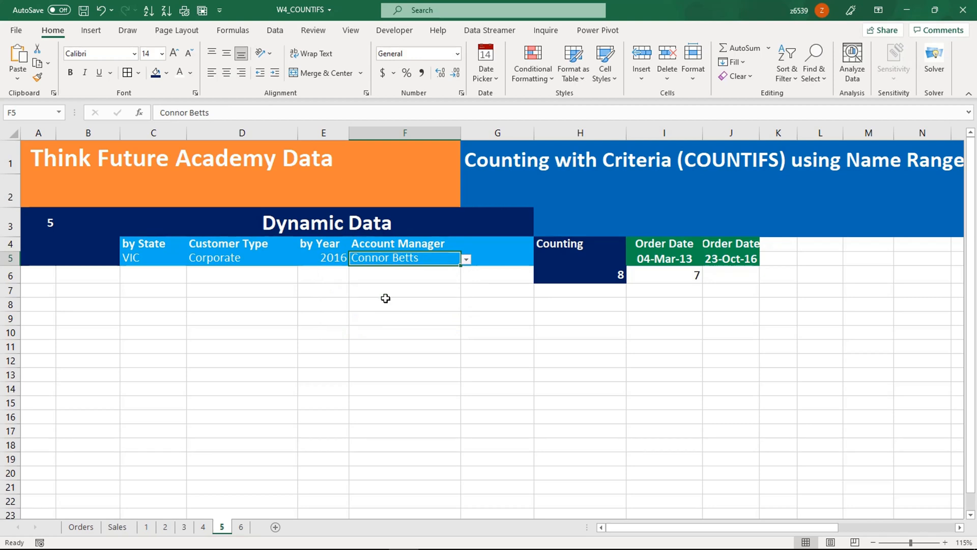
left_click(384, 300)
- Copy the formatting of the count in H6 onto I6 with Format Painter
left_click(612, 275)
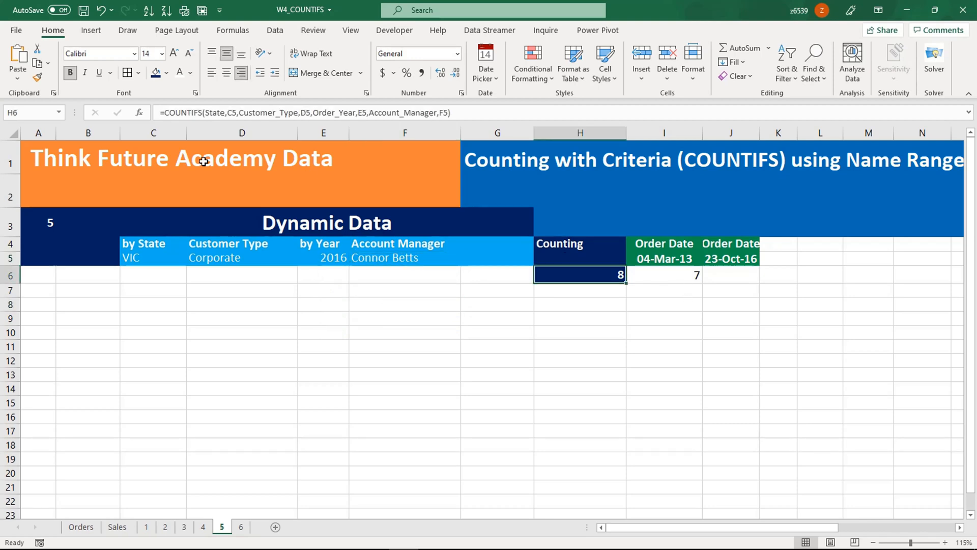
left_click(37, 77)
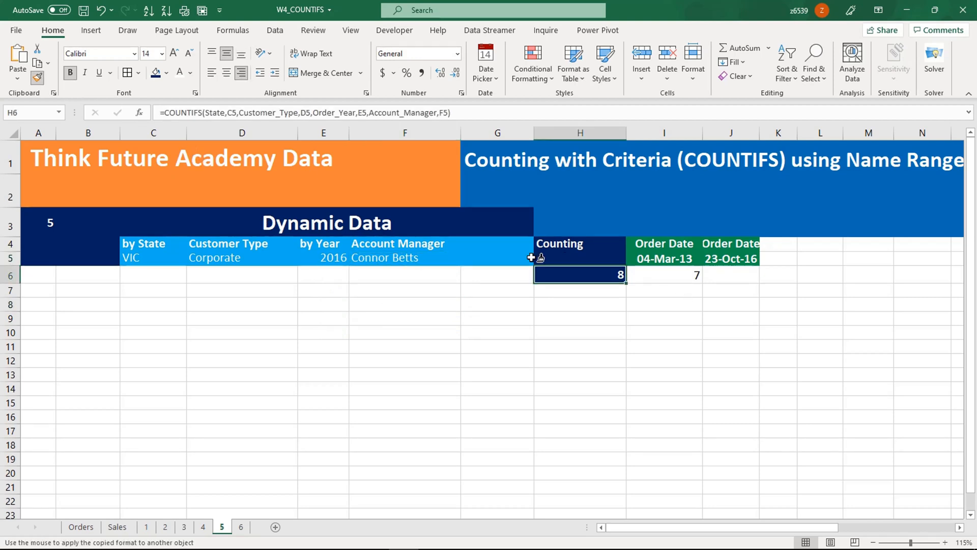
left_click(636, 277)
- Enlarge the font of both counts in H6:I6 to size 36 and deselect them
left_click_drag(612, 275, 658, 274)
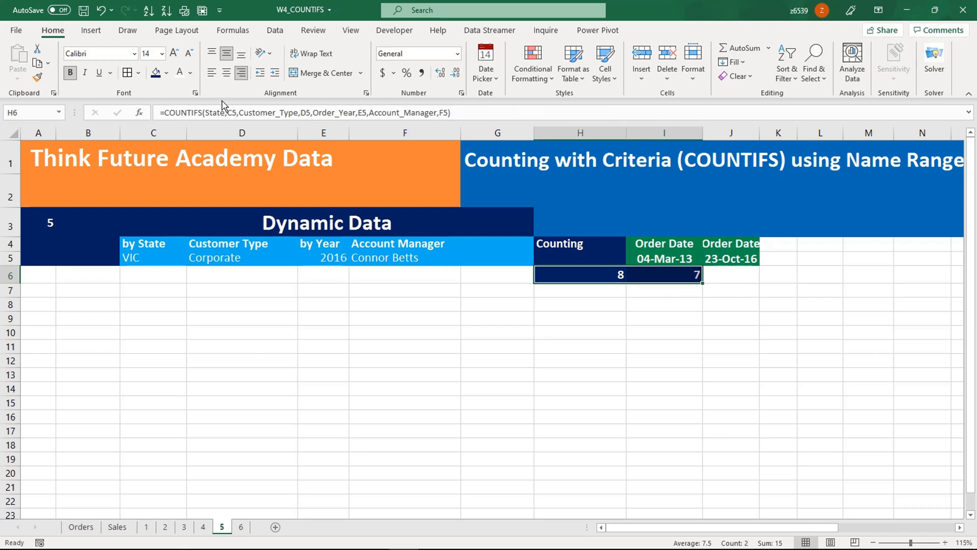
left_click(174, 55)
left_click(173, 55)
left_click(174, 56)
left_click(173, 56)
left_click(174, 56)
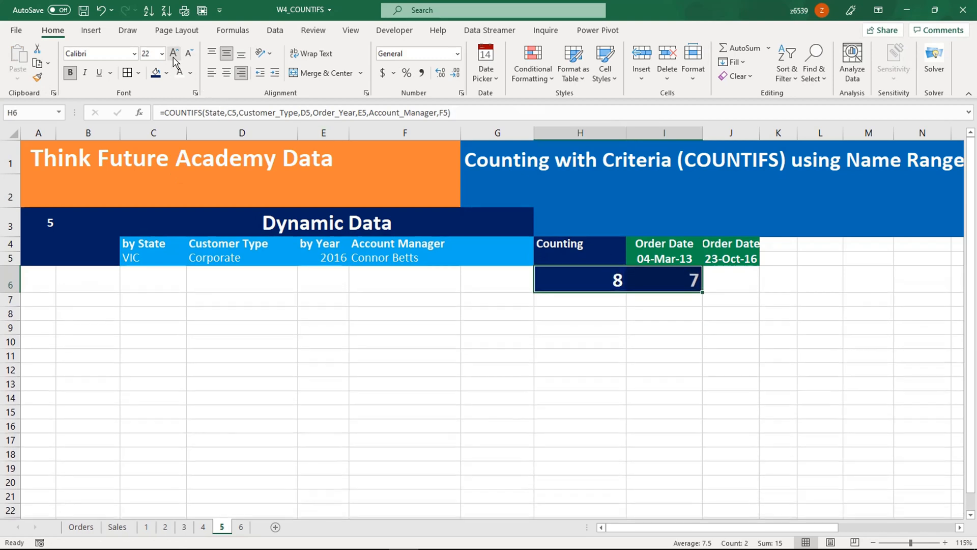
left_click(174, 56)
left_click(173, 56)
left_click(174, 56)
left_click(285, 330)
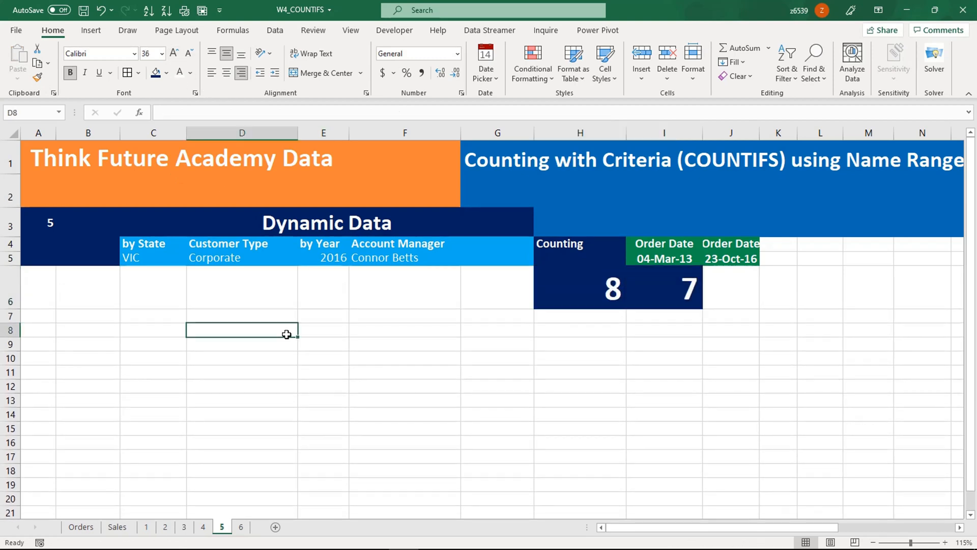
left_click(553, 346)
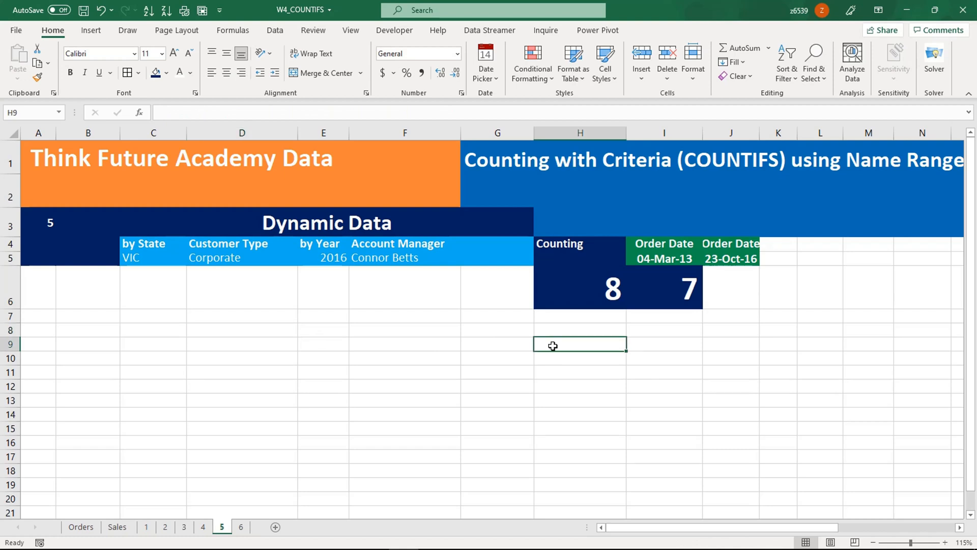